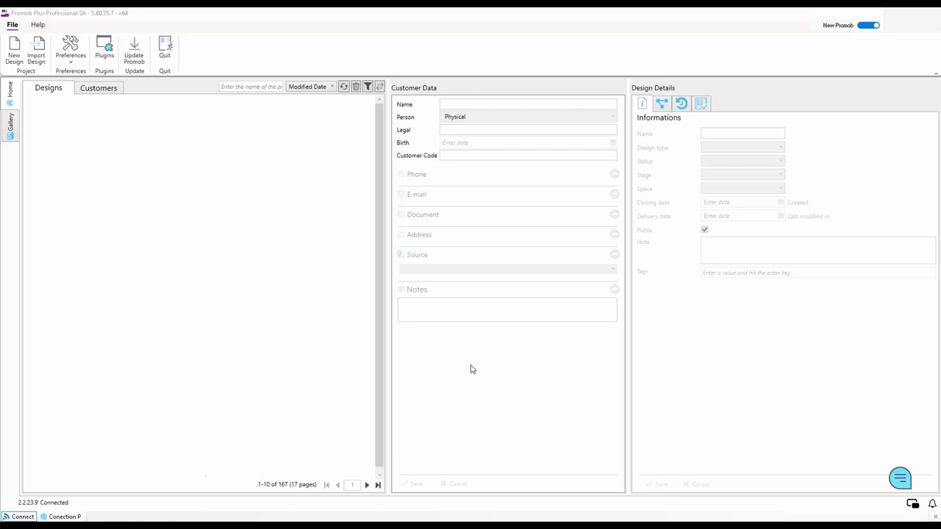
# Create a new design named "New Training 1" for an existing customer picked from the name suggestions
pyautogui.click(14, 55)
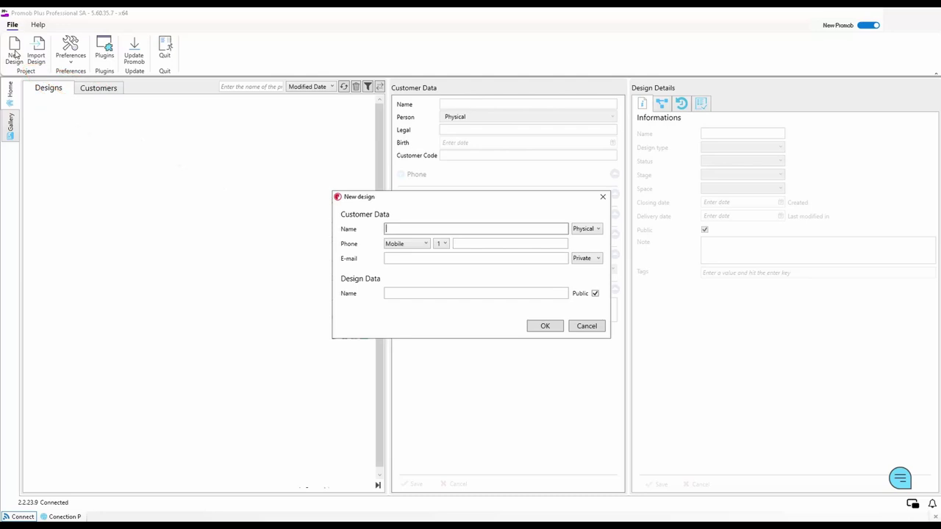
pyautogui.write('Steve')
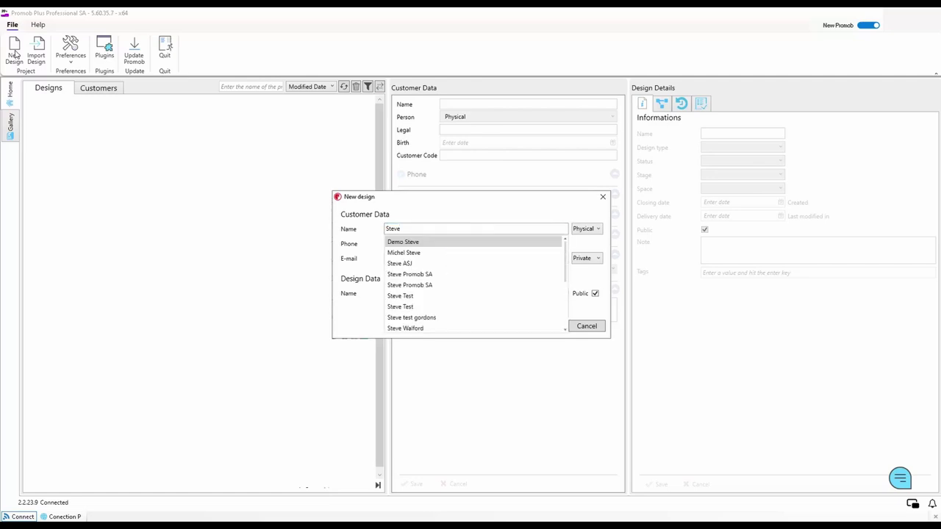
pyautogui.press('Return')
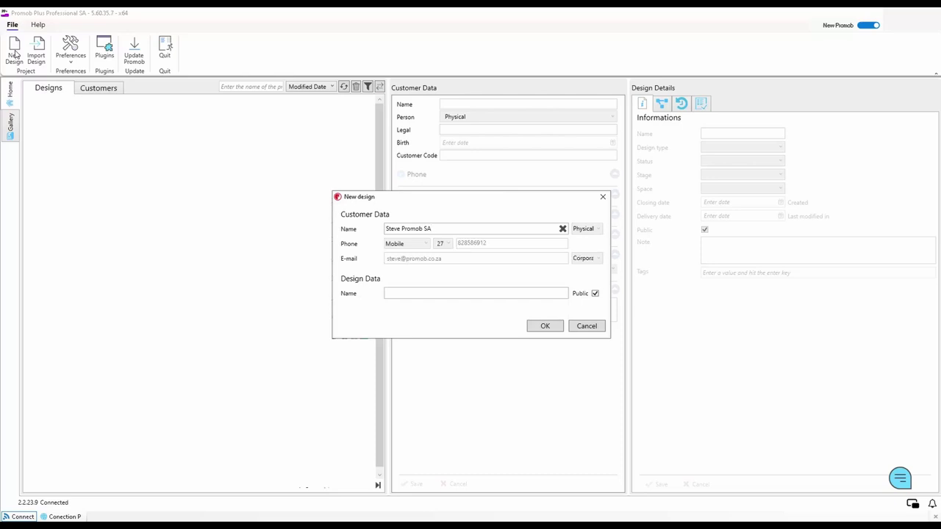
pyautogui.press('Tab')
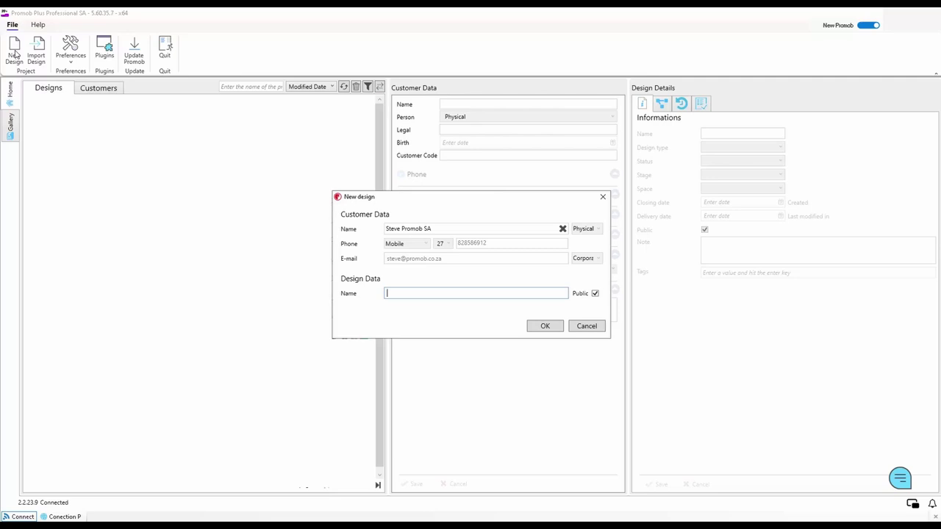
pyautogui.write('New Training 1')
pyautogui.press('Return')
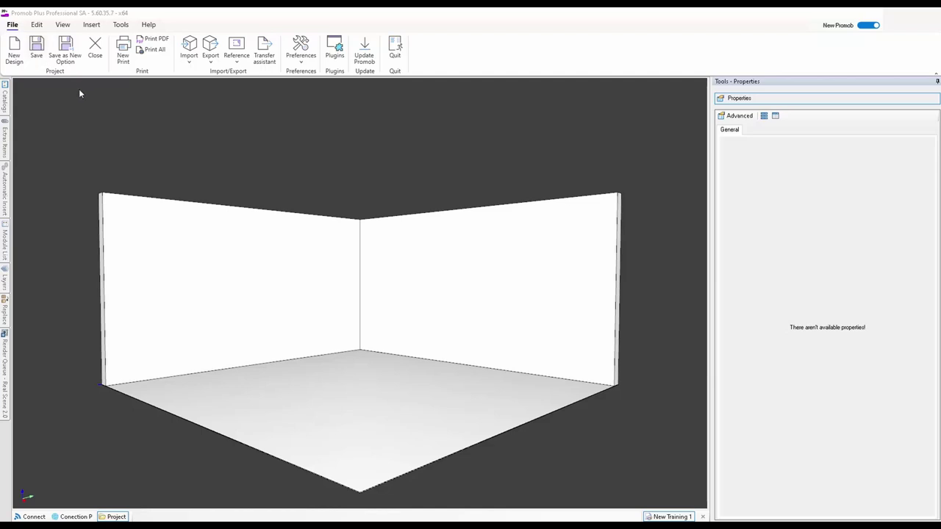
# Open the Feature Configurator and display the external dimensions settings for kitchens
pyautogui.click(40, 24)
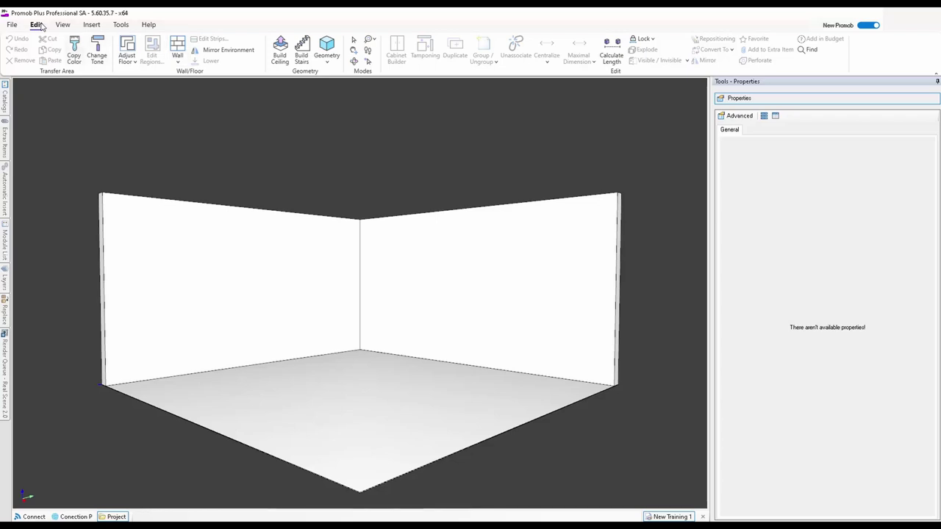
pyautogui.scroll(-1, 41, 27)
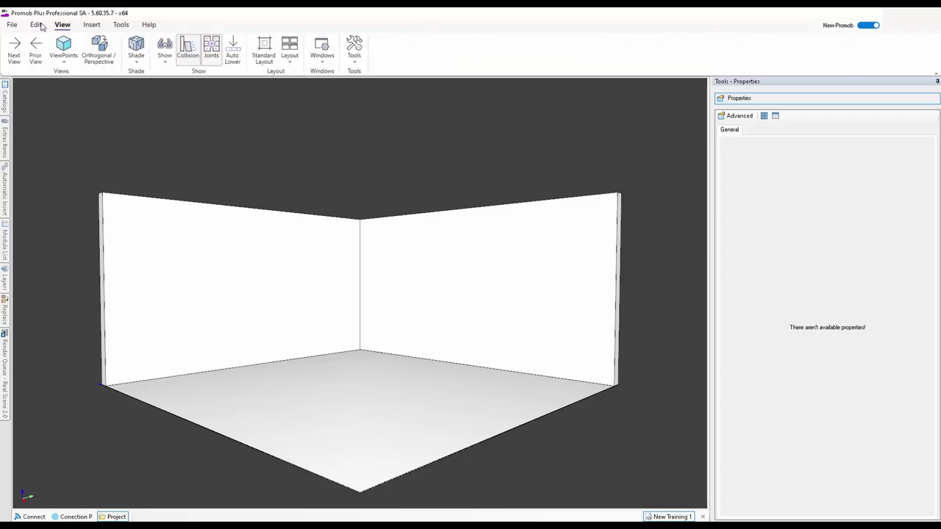
pyautogui.scroll(-1, 42, 27)
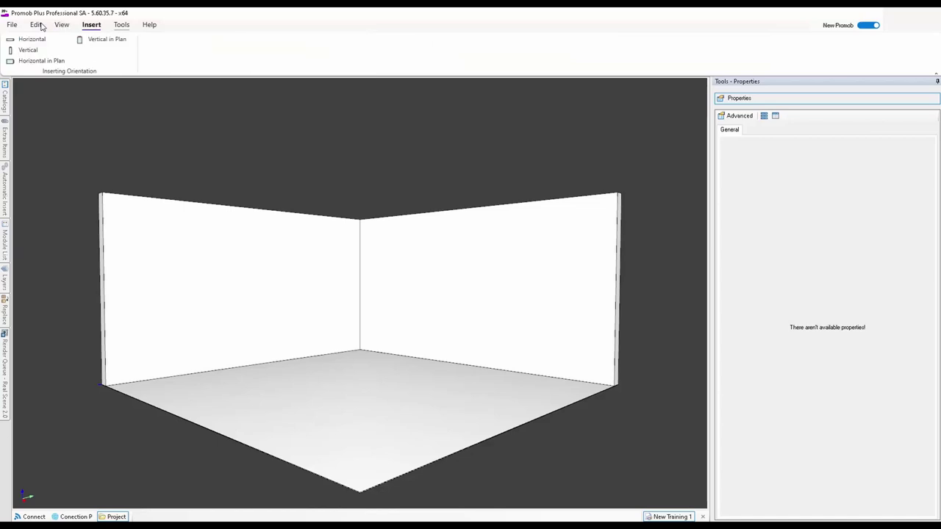
pyautogui.scroll(-1, 42, 27)
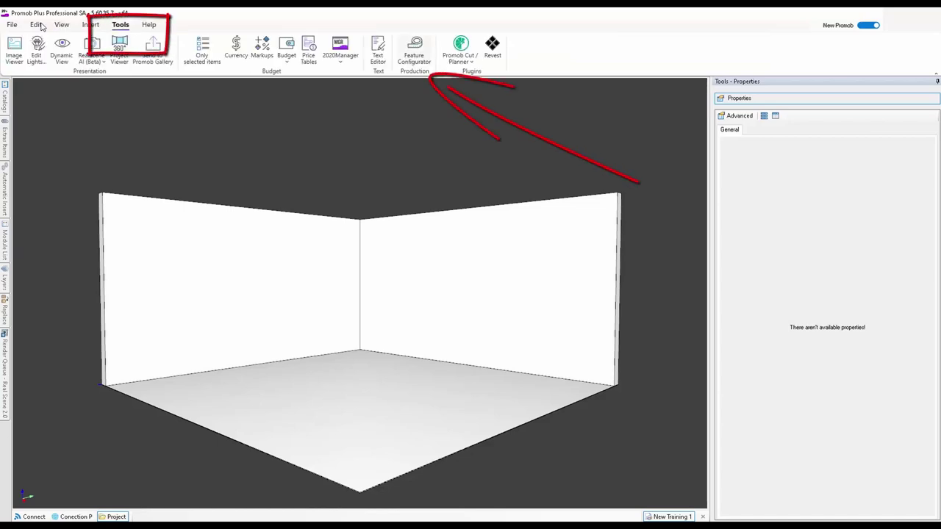
pyautogui.click(414, 55)
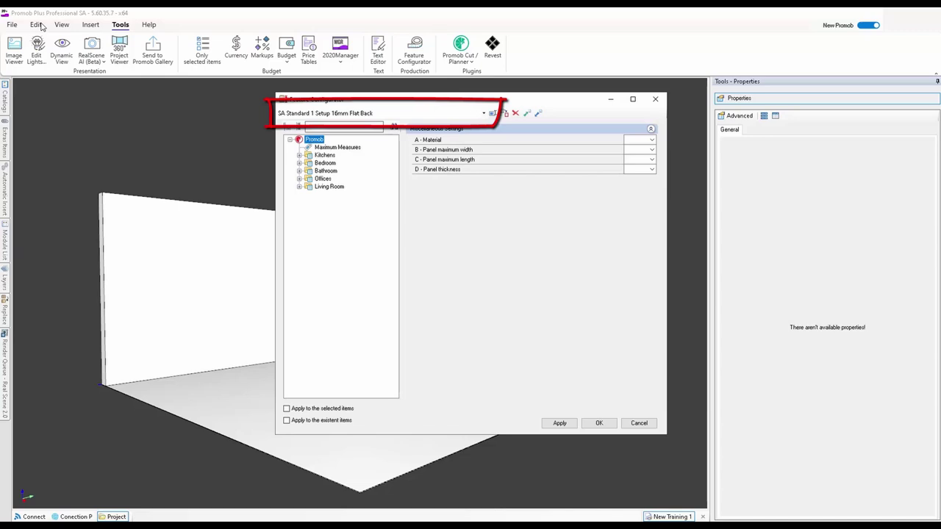
pyautogui.press('Down')
pyautogui.press('Down')
pyautogui.press('Right')
pyautogui.press('Down')
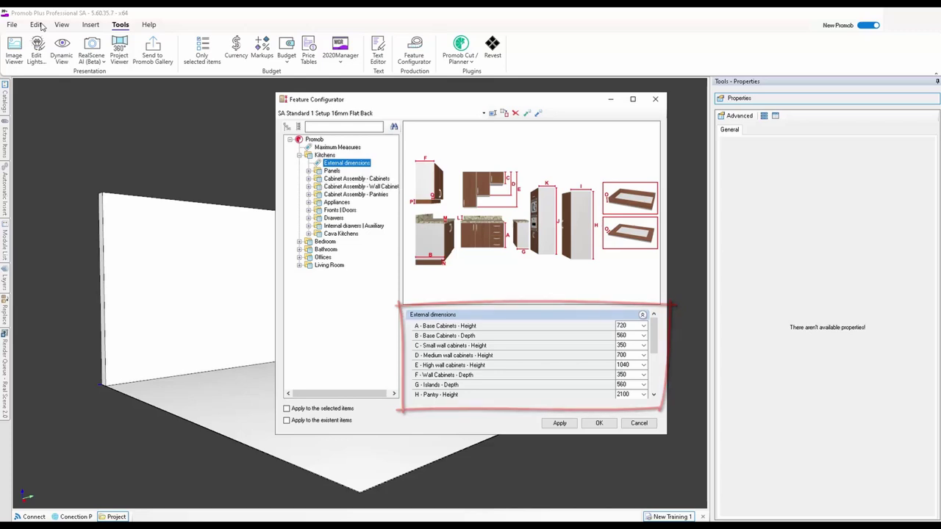
# Review the kitchen cabinet assembly settings, including side panel attachment and back, and close the configurator with its settings accepted
pyautogui.click(308, 179)
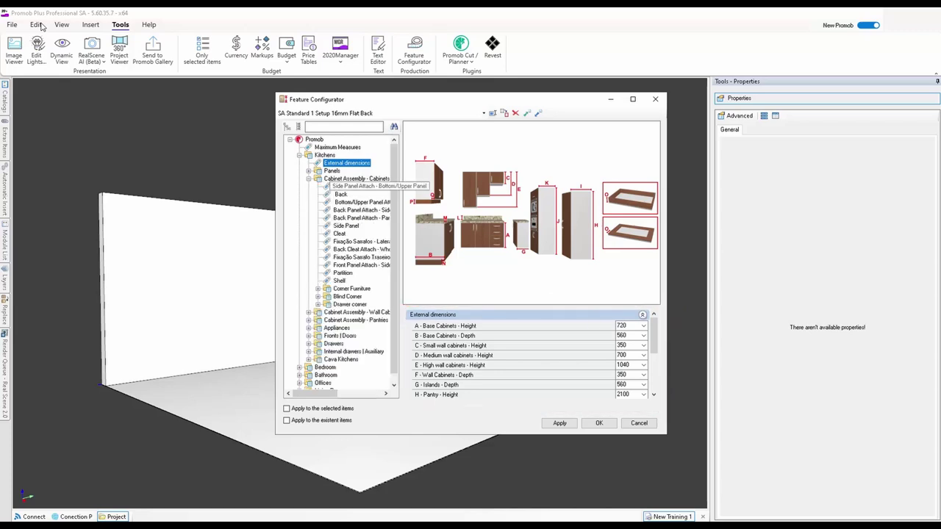
pyautogui.click(352, 186)
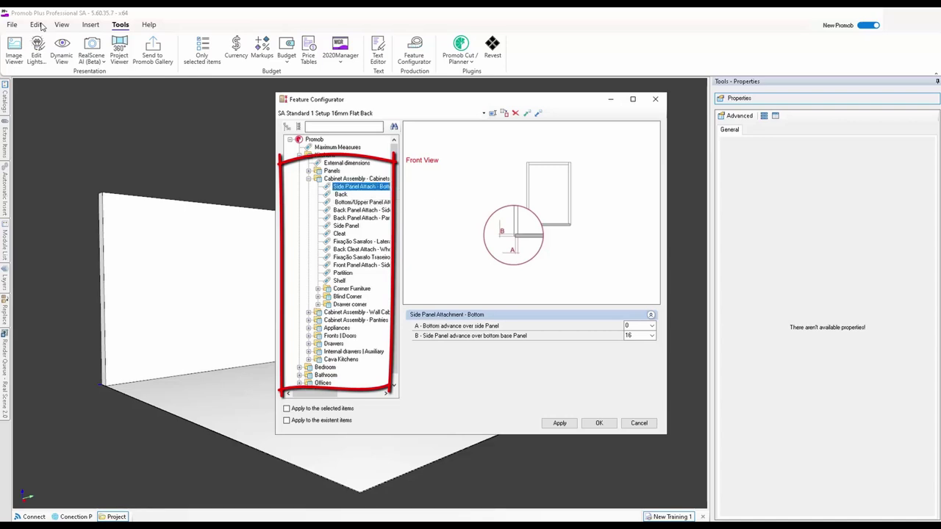
pyautogui.click(340, 194)
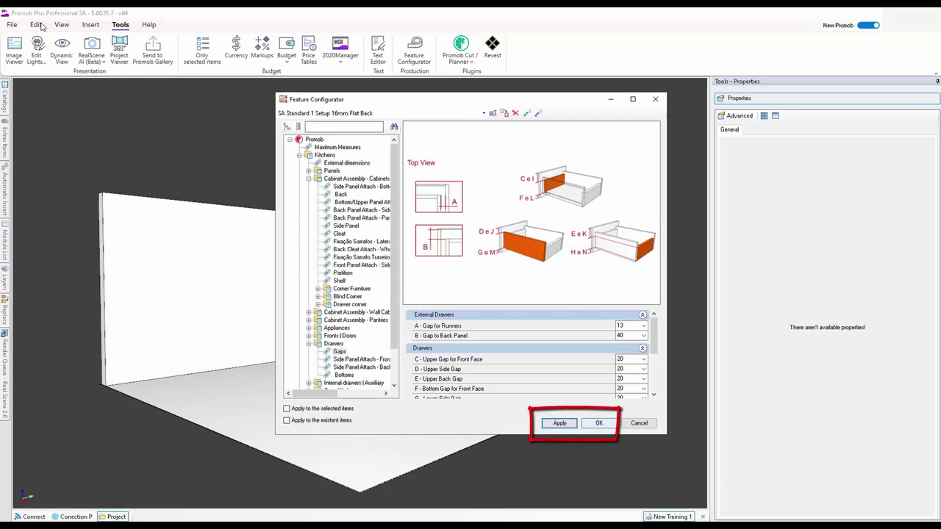
pyautogui.click(594, 425)
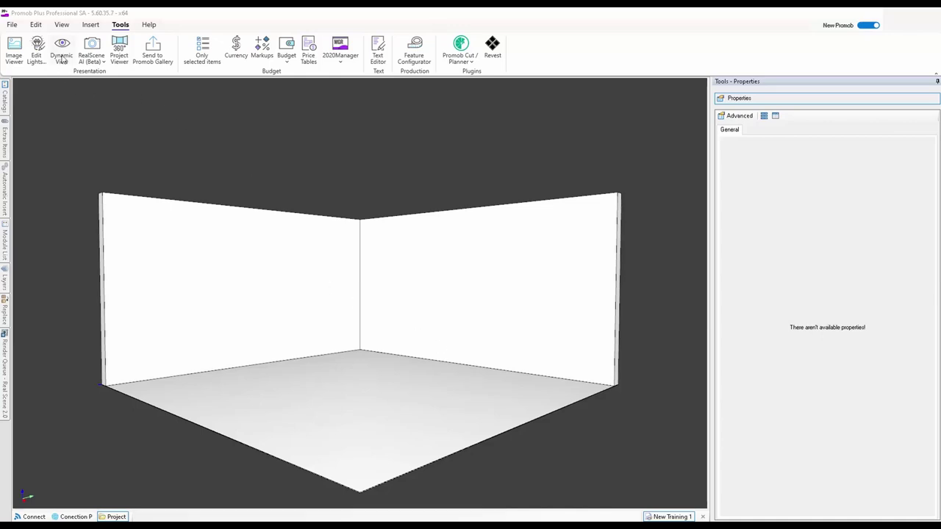
# Save the new design project
pyautogui.click(38, 27)
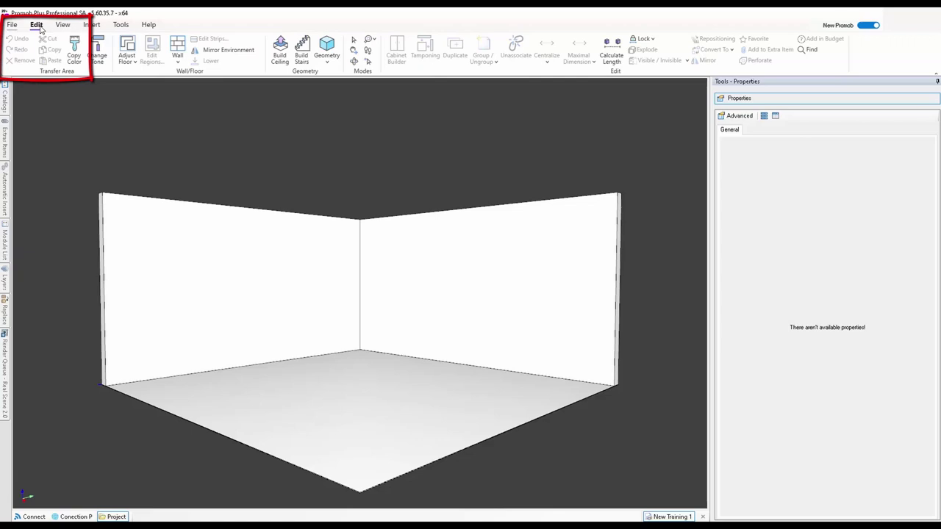
pyautogui.scroll(1, 40, 28)
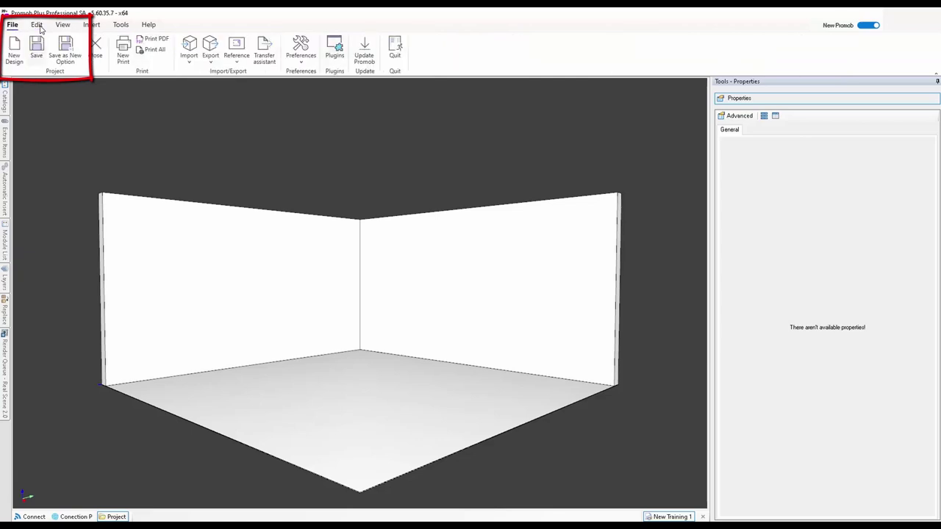
pyautogui.hotkey('ctrl', 's')
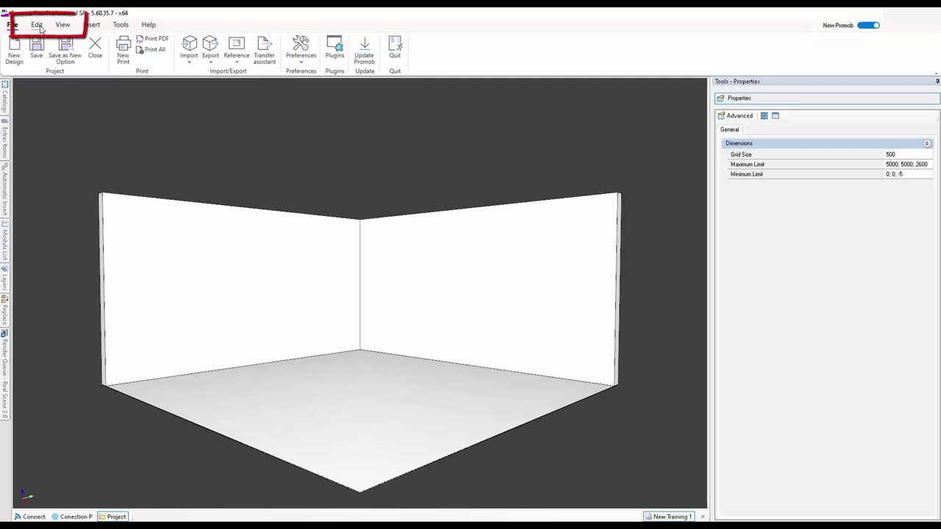
# Remove all walls of the default room together with the modules on them, leaving only the floor
pyautogui.click(36, 25)
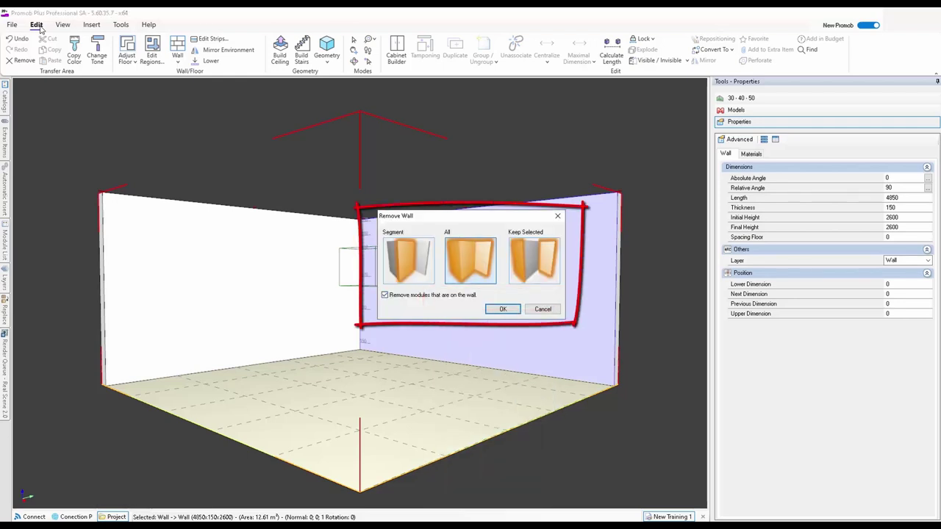
pyautogui.press('Return')
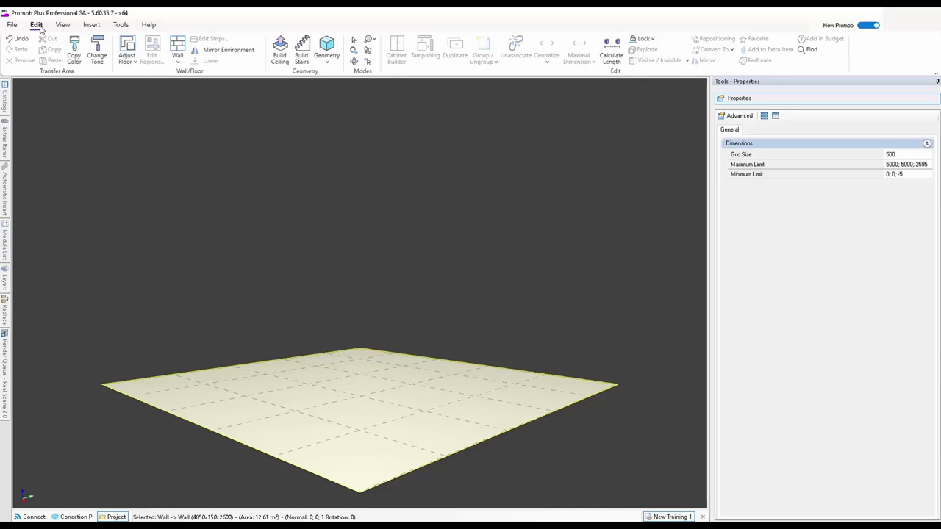
# Open the Wall Editor for the floor at full size and look at the 3D floor plan import without loading a file
pyautogui.press('t')
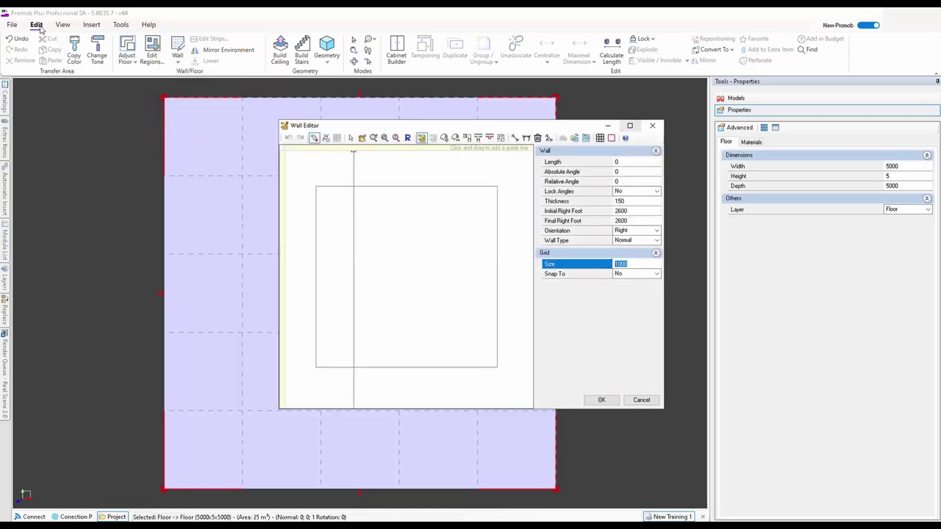
pyautogui.click(629, 125)
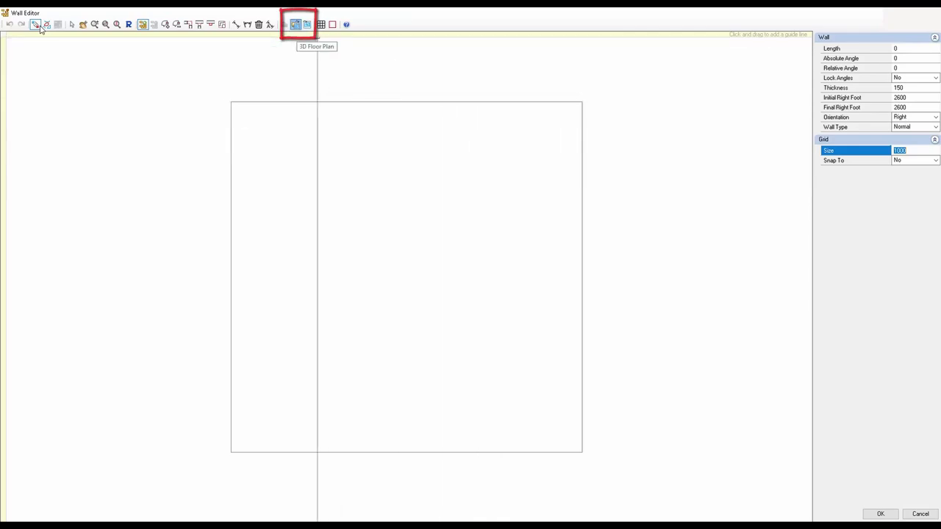
pyautogui.click(38, 26)
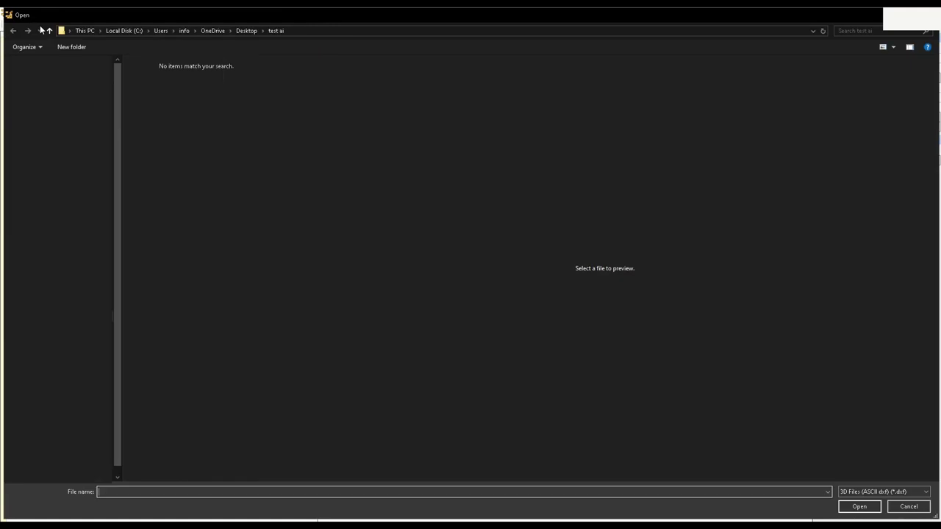
pyautogui.press('Escape')
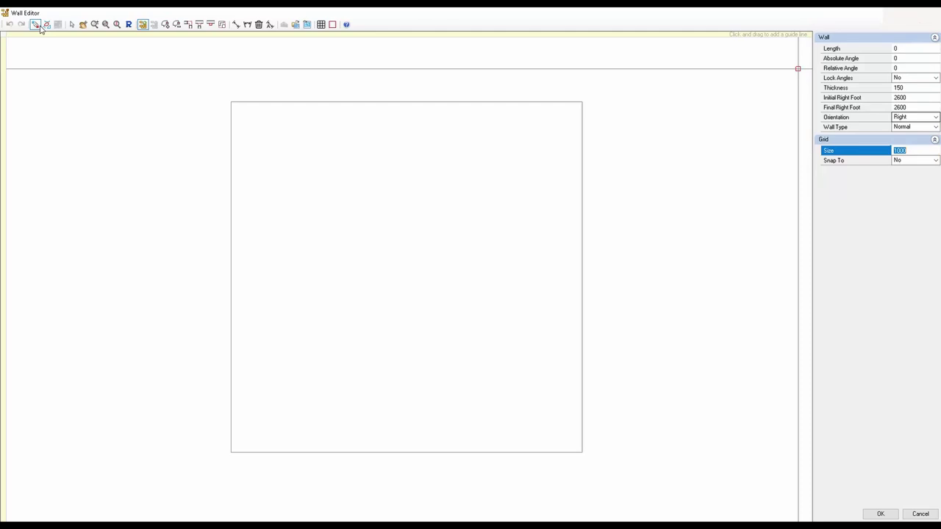
# Go through the wall orientation options Left, Right and Center and choose Right
pyautogui.hotkey('alt', 'Down')
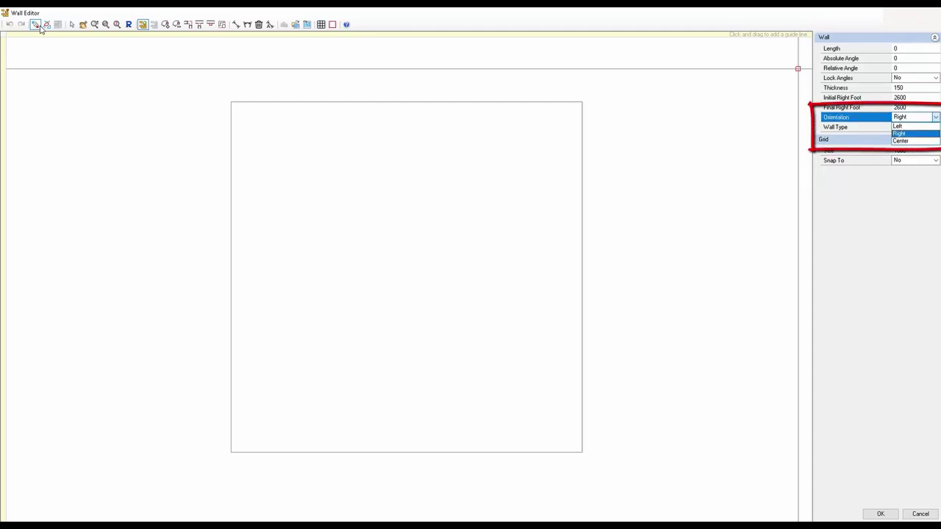
pyautogui.press('Up')
pyautogui.press('Down')
pyautogui.press('Down')
pyautogui.press('Up')
pyautogui.press('Up')
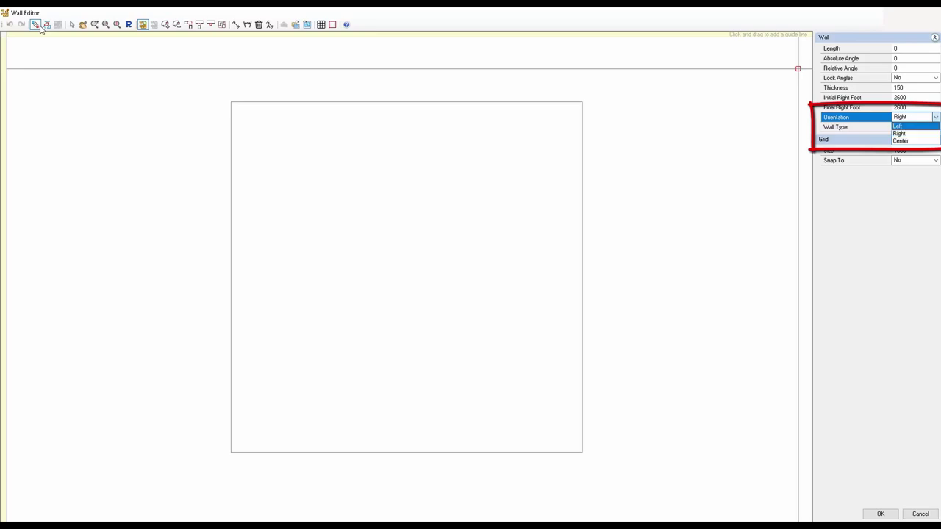
pyautogui.press('Down')
pyautogui.press('Return')
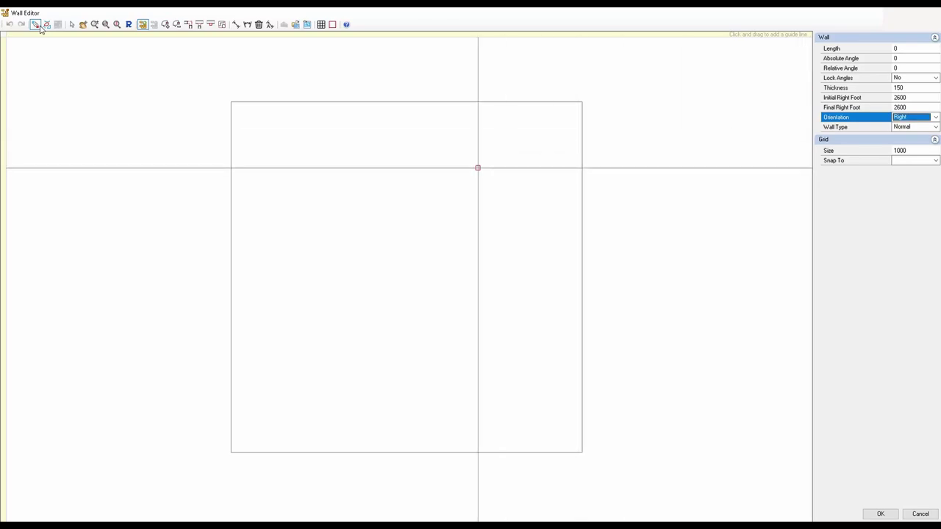
# Draw the first wall 6000 mm long from the floor outline's upper-left corner, running horizontally along its upper edge
pyautogui.click(231, 102)
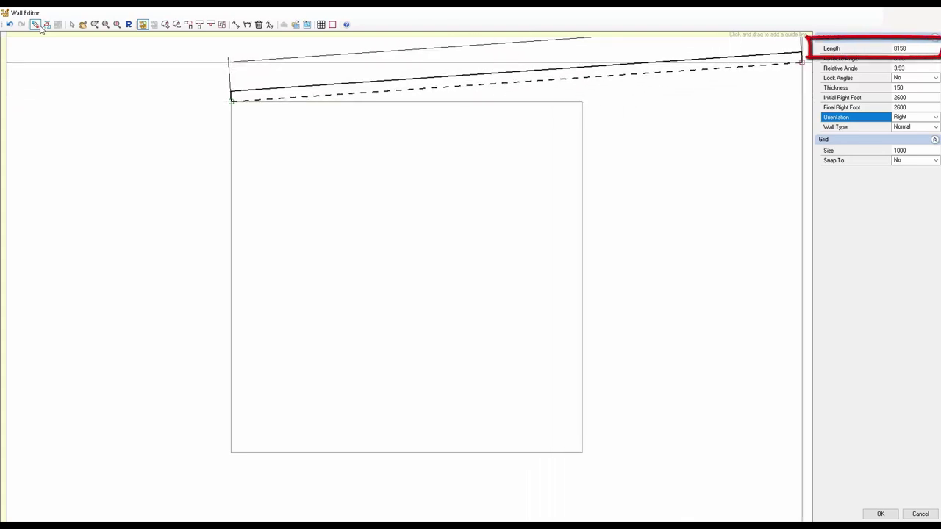
pyautogui.press('Tab')
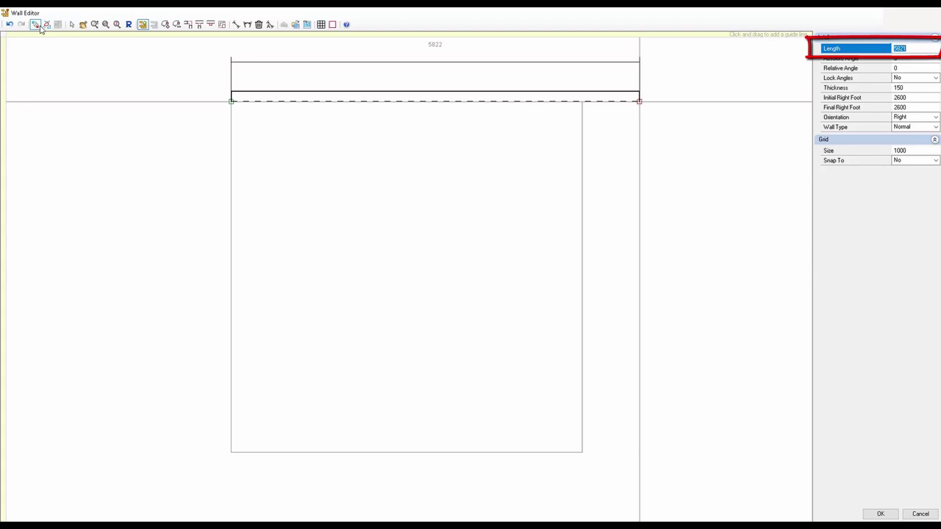
pyautogui.write('6000')
pyautogui.press('Return')
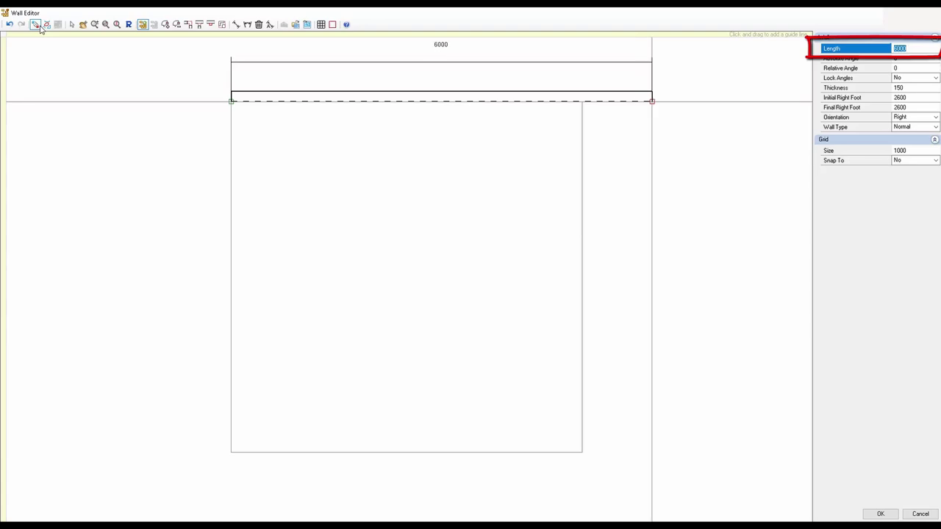
pyautogui.click(651, 101)
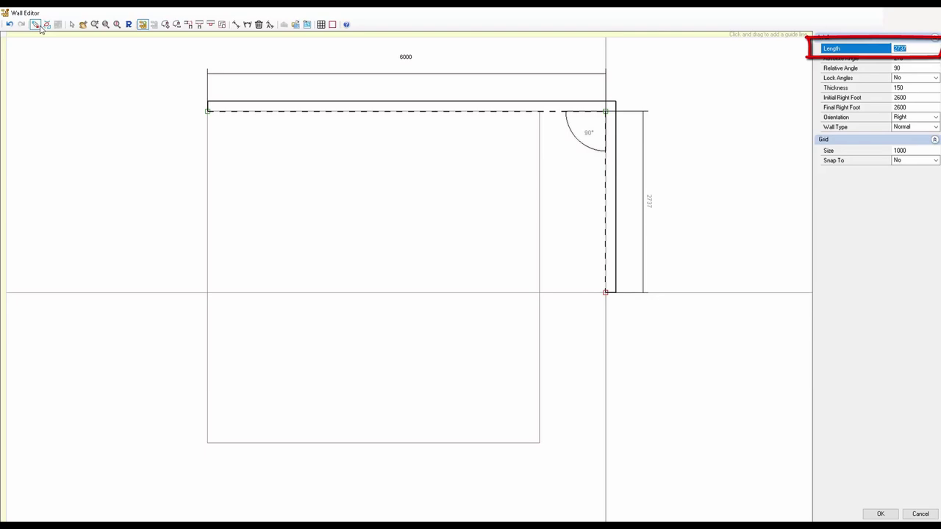
# Continue the wall chain with a 3000 mm wall downwards at 90° and a 2000 mm wall back inwards at 90°
pyautogui.write('3000')
pyautogui.press('Return')
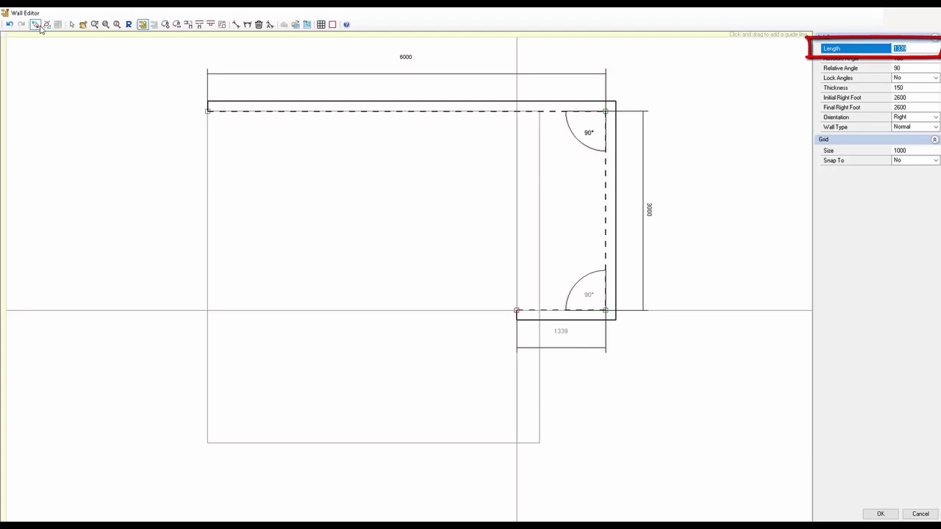
pyautogui.write('2000')
pyautogui.press('Return')
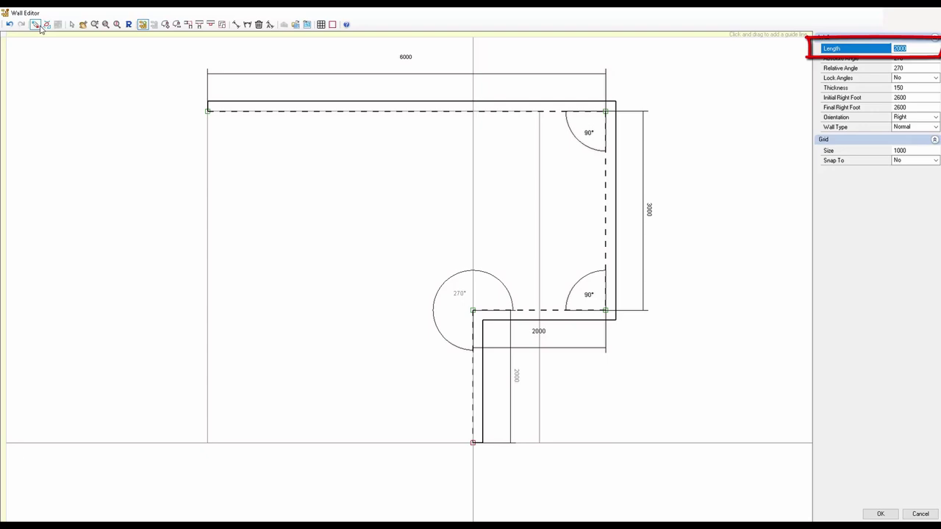
# Continue with a 3000 mm wall downwards at 270° and a 4000 mm wall at 90° ending below the first wall's start point
pyautogui.write('3000')
pyautogui.press('Return')
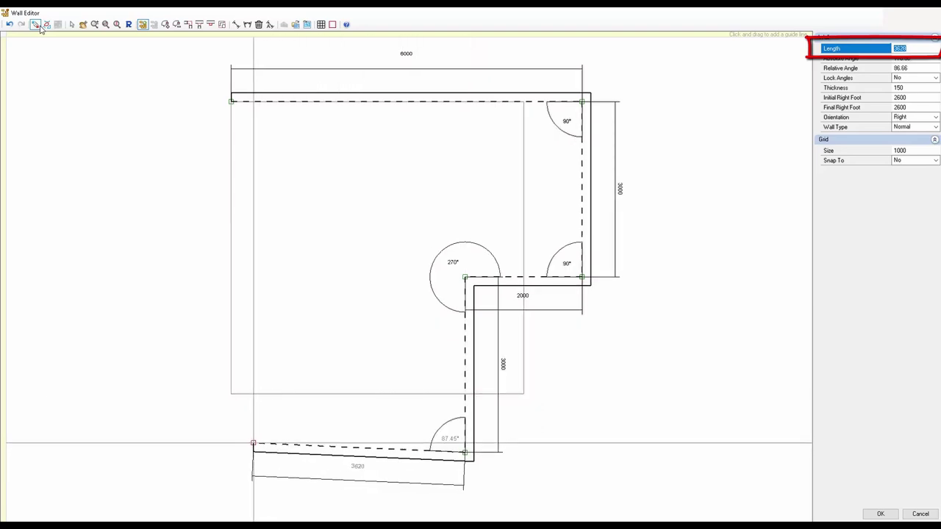
pyautogui.write('4000')
pyautogui.press('Return')
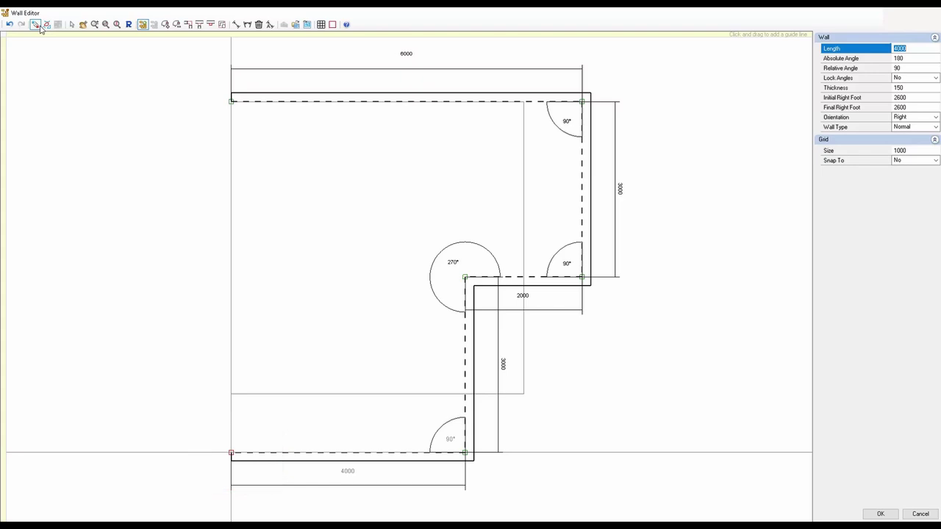
# Close the room outline with a 6142 mm wall at 90° ending at the first wall's outer starting corner, and end the wall chain
pyautogui.click(231, 453)
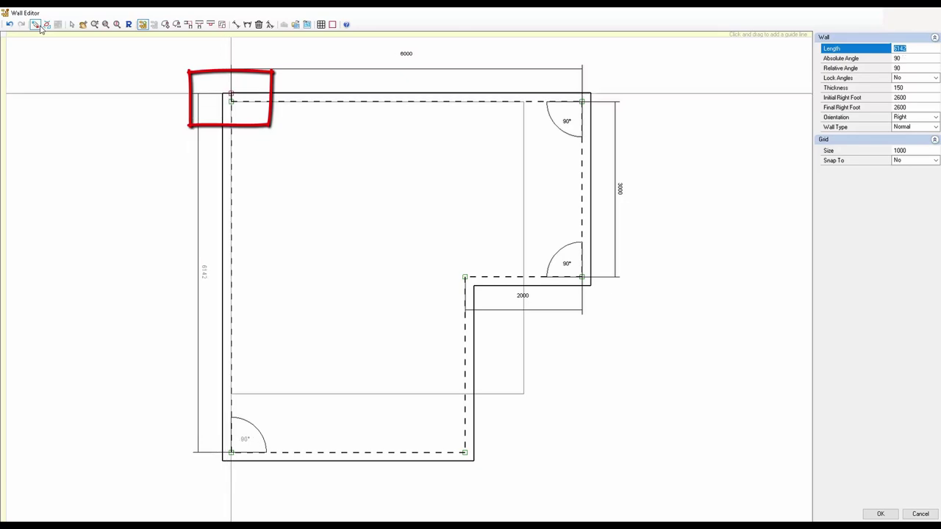
pyautogui.click(231, 94)
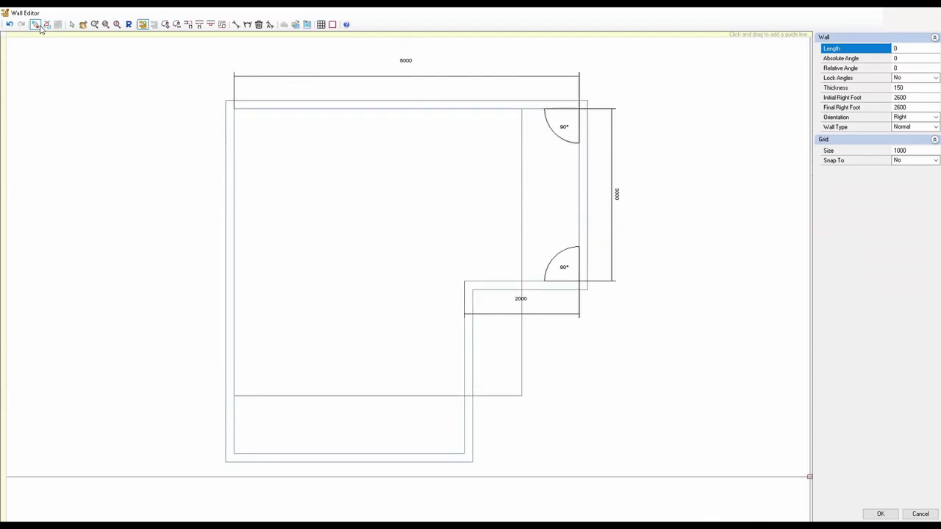
pyautogui.press('Escape')
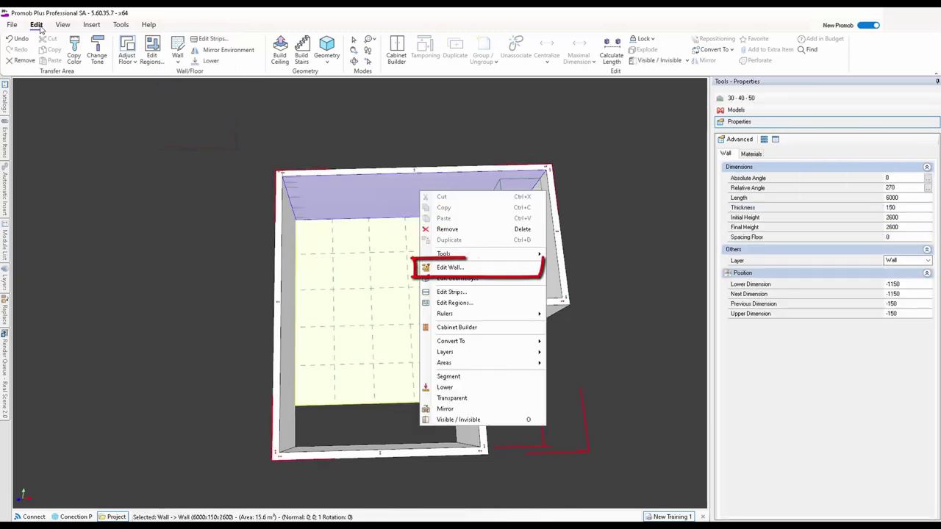
# Reopen the room's walls in a maximized Wall Editor and select the 6142 mm wall at its junction with the 6000 mm wall
pyautogui.click(477, 268)
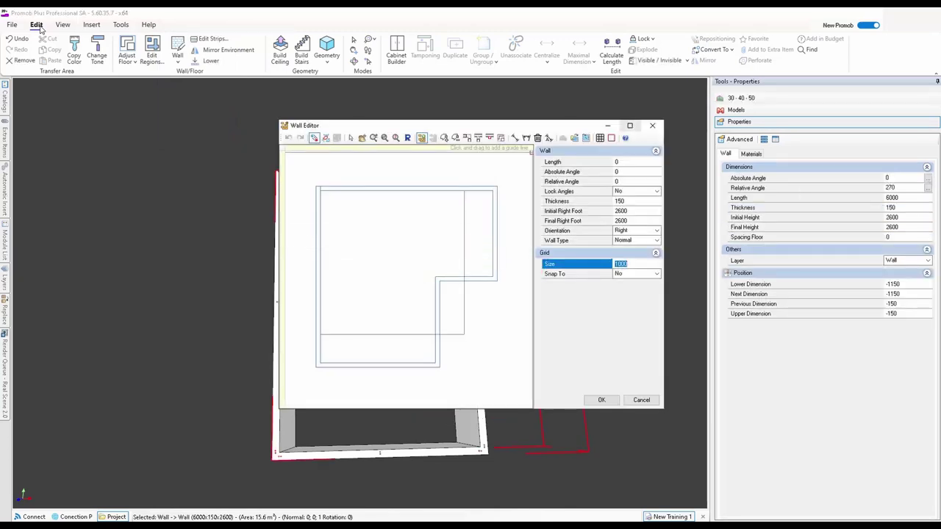
pyautogui.click(629, 125)
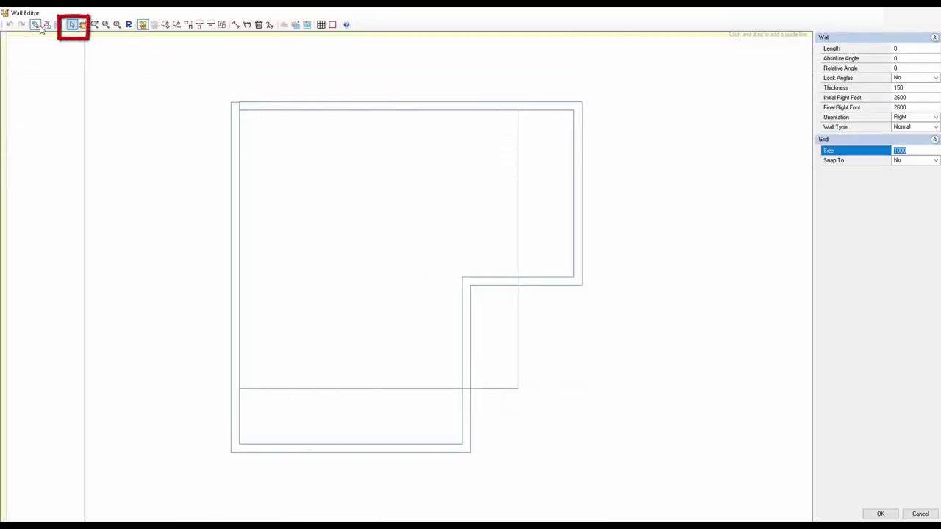
pyautogui.click(71, 24)
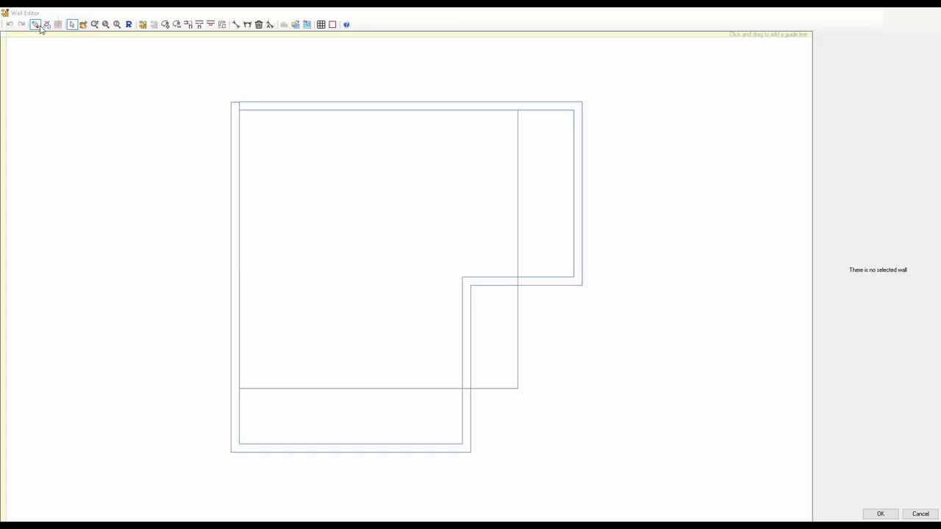
pyautogui.click(39, 26)
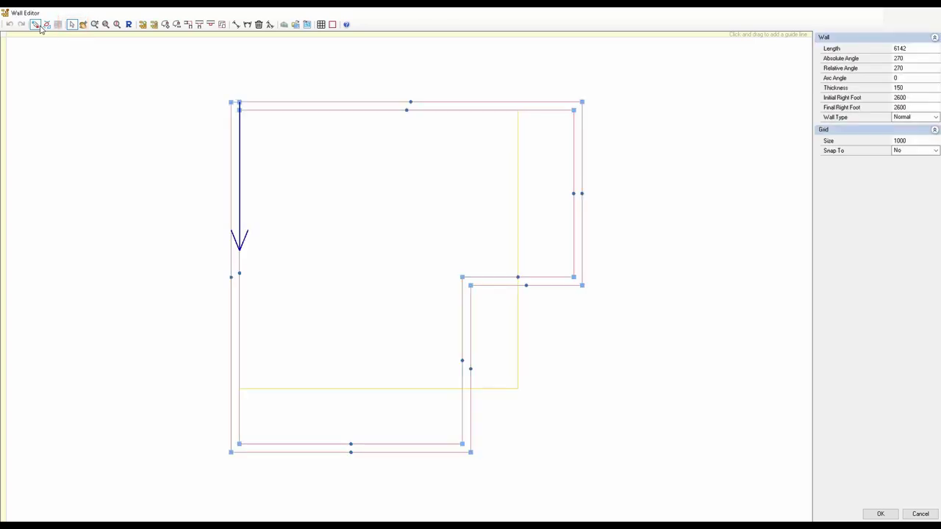
pyautogui.scroll(10, 231, 109)
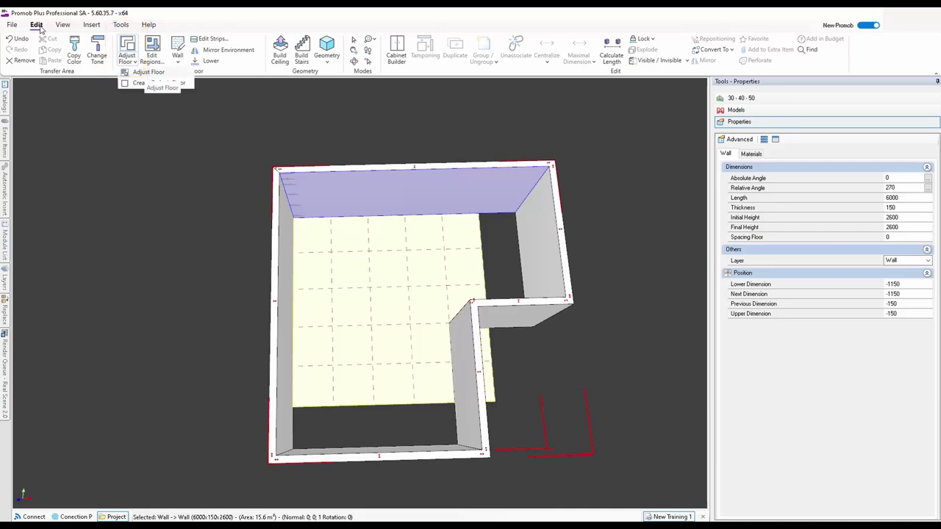
# Try fitting the floor to the walls with Adjust Floor and undo the adjustment
pyautogui.click(147, 72)
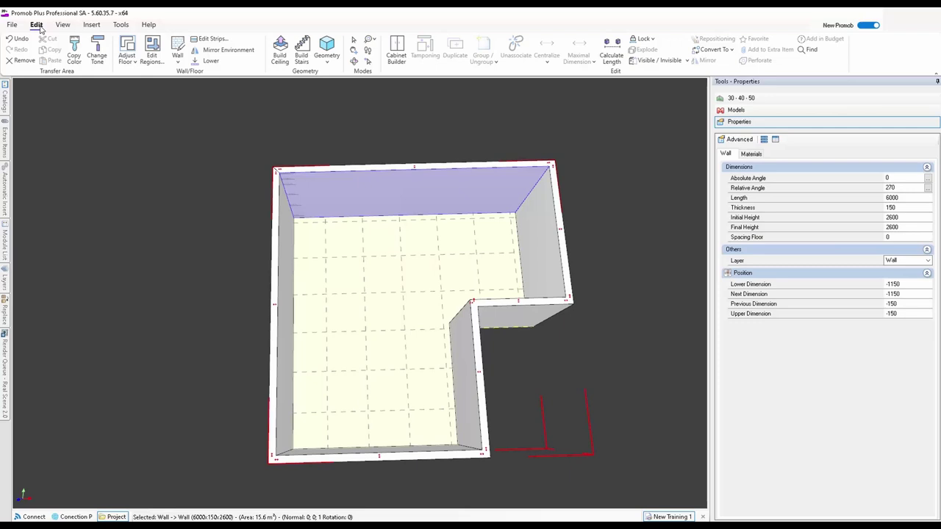
pyautogui.hotkey('ctrl', 'z')
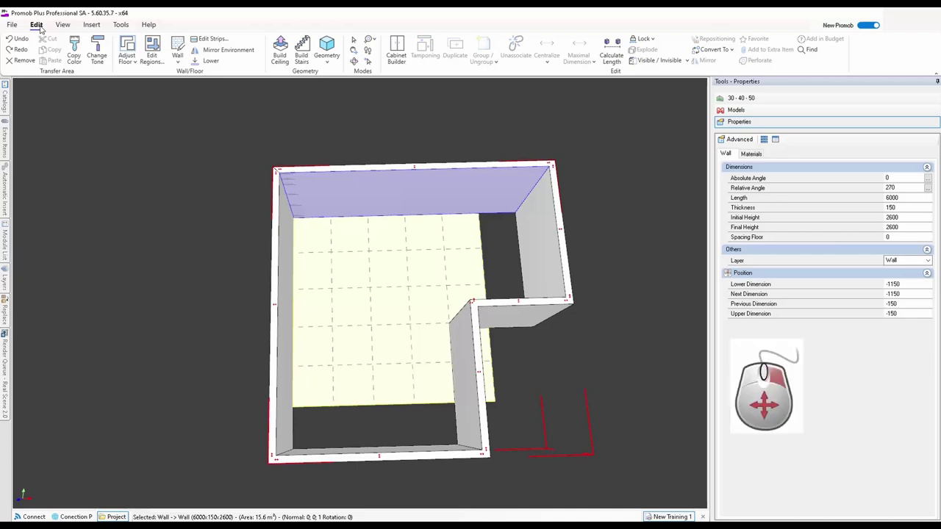
# Open the floor's geometry for editing in a maximized editor and stretch its upper-right corner to the inner wall corner, for a 6000 mm upper edge
pyautogui.rightClick(377, 288)
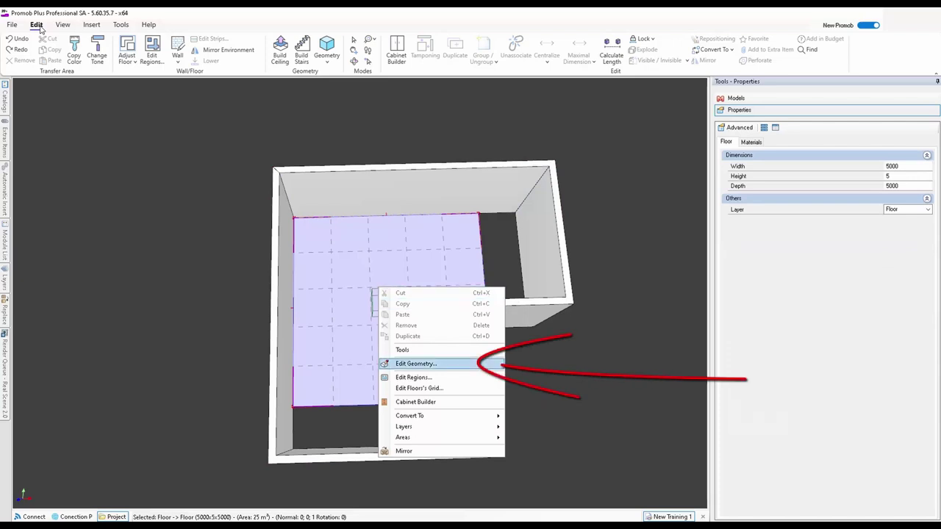
pyautogui.press('Return')
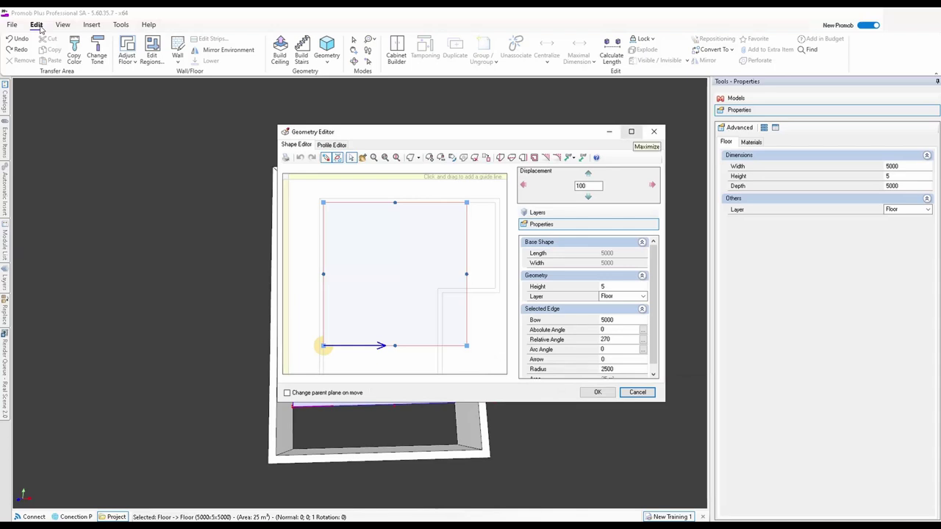
pyautogui.click(631, 132)
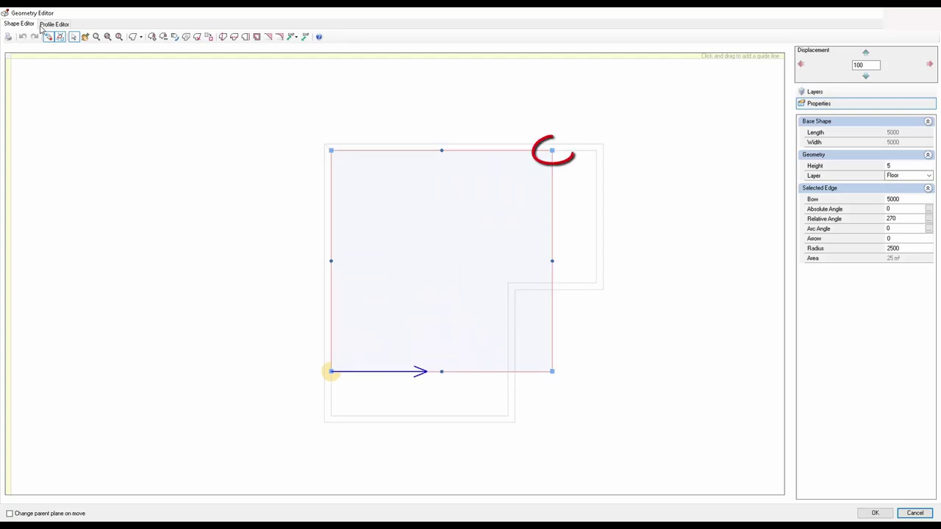
pyautogui.moveTo(552, 150); pyautogui.dragTo(596, 150)
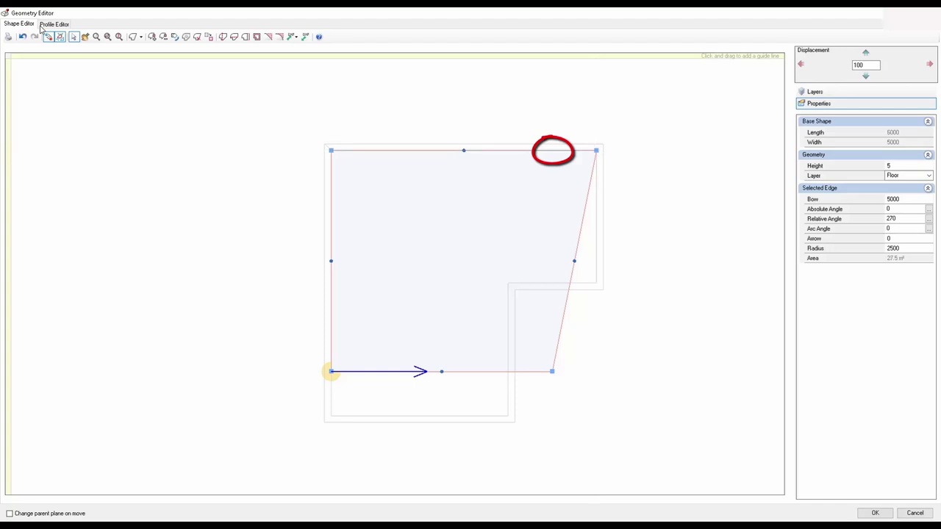
# Move the floor's two lower corners outward to make the floor shape 6000 by 6000 mm
pyautogui.press('Down')
pyautogui.press('Down')
pyautogui.press('Down')
pyautogui.press('Down')
pyautogui.press('Down')
pyautogui.press('Down')
pyautogui.press('Down')
pyautogui.press('Down')
pyautogui.press('Down')
pyautogui.press('Down')
pyautogui.press('Down')
pyautogui.moveTo(330, 416)
pyautogui.mouseDown()
pyautogui.moveTo(376, 410)
pyautogui.moveTo(330, 416)
pyautogui.mouseUp()
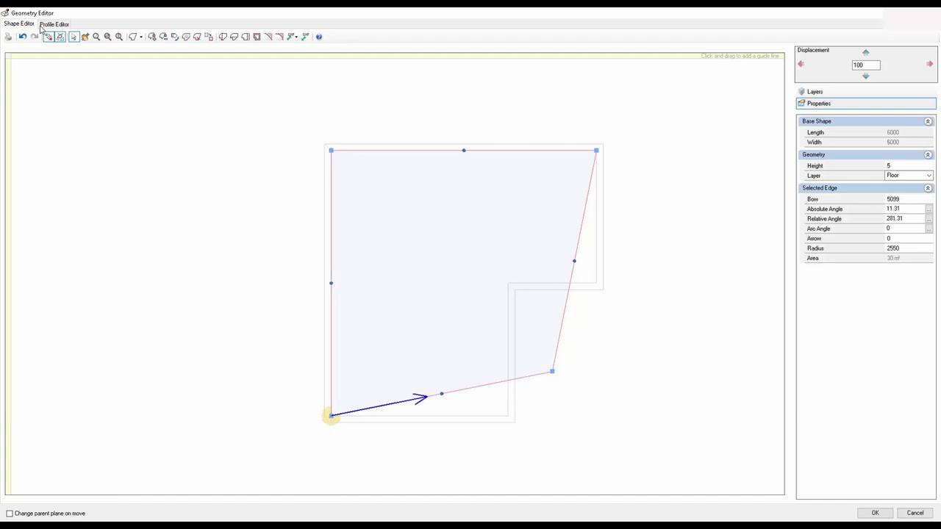
pyautogui.moveTo(552, 372); pyautogui.dragTo(596, 416)
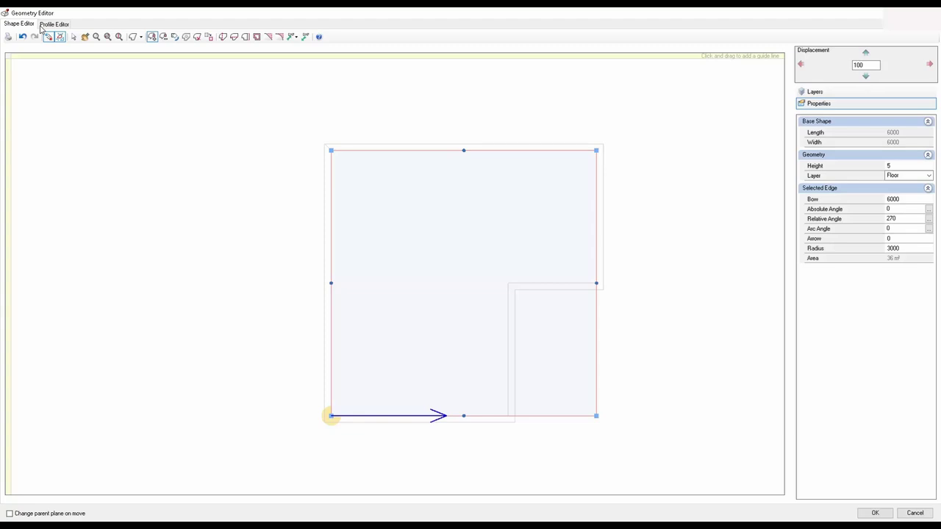
# Add points on the floor's lower and right edges and reshape it into an L following the inner wall corners, with a 4000 mm lower edge
pyautogui.click(510, 416)
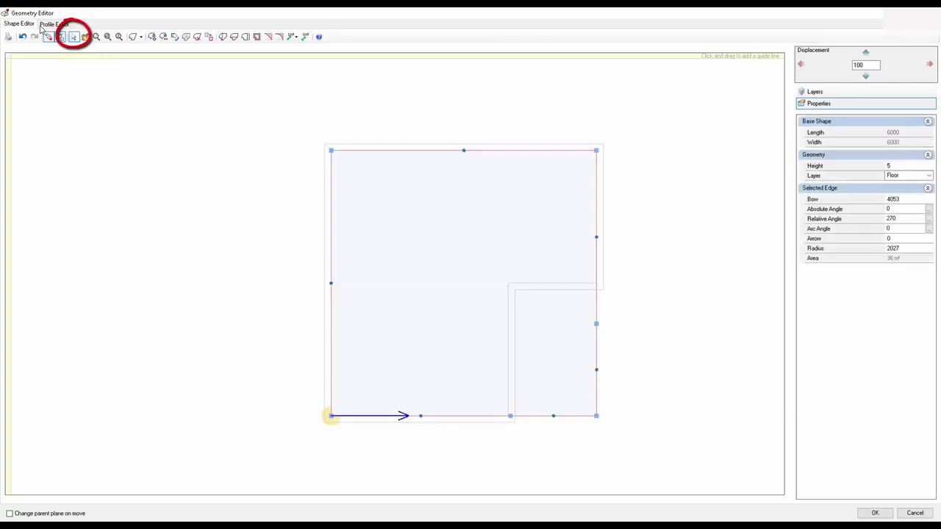
pyautogui.moveTo(510, 416); pyautogui.dragTo(508, 416)
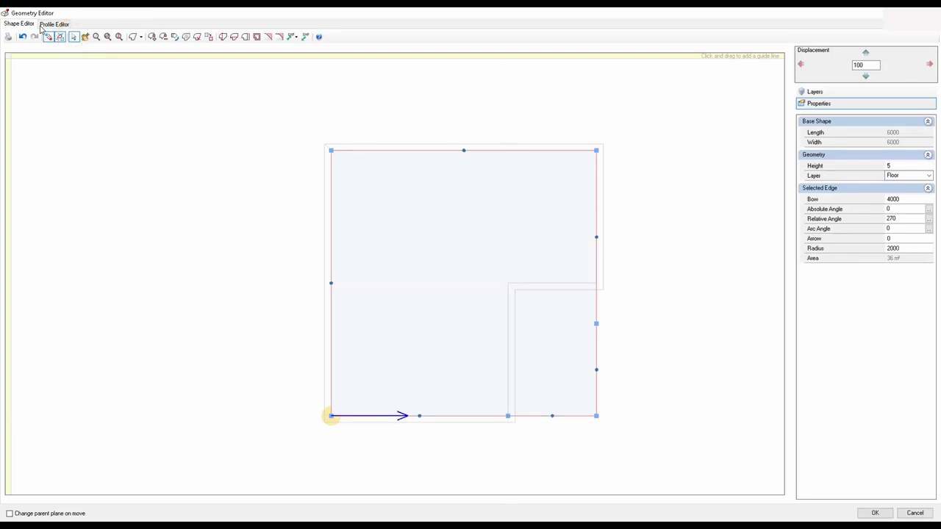
pyautogui.moveTo(597, 323); pyautogui.dragTo(596, 283)
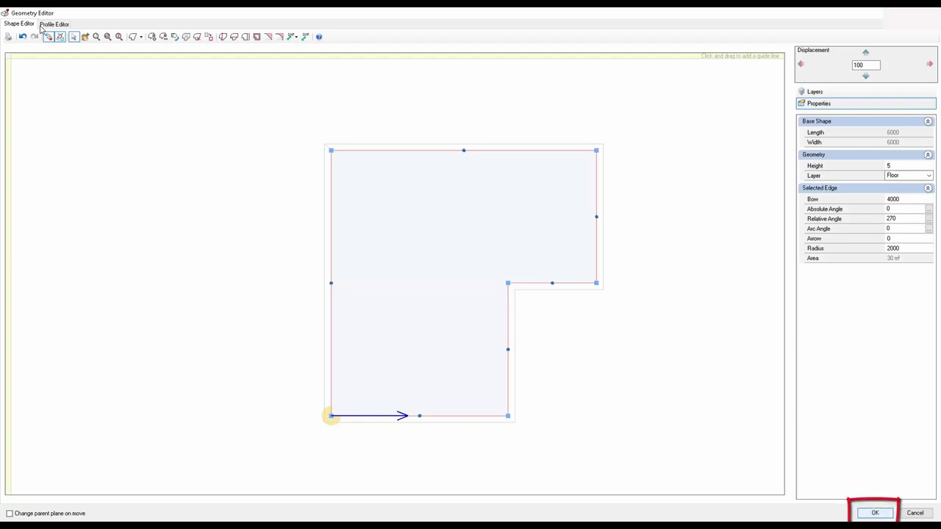
pyautogui.click(875, 513)
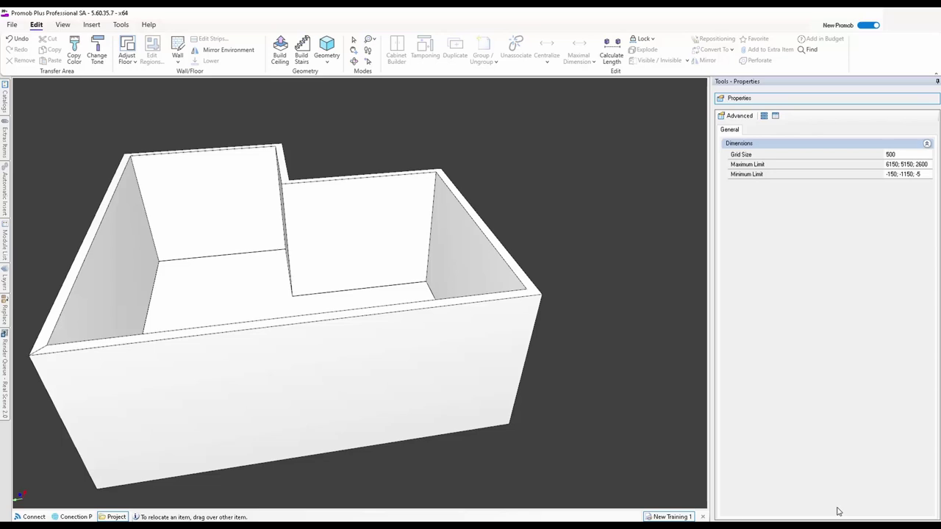
# Lower the 6300 mm long wall that blocks the view into the room
pyautogui.rightClick(286, 288)
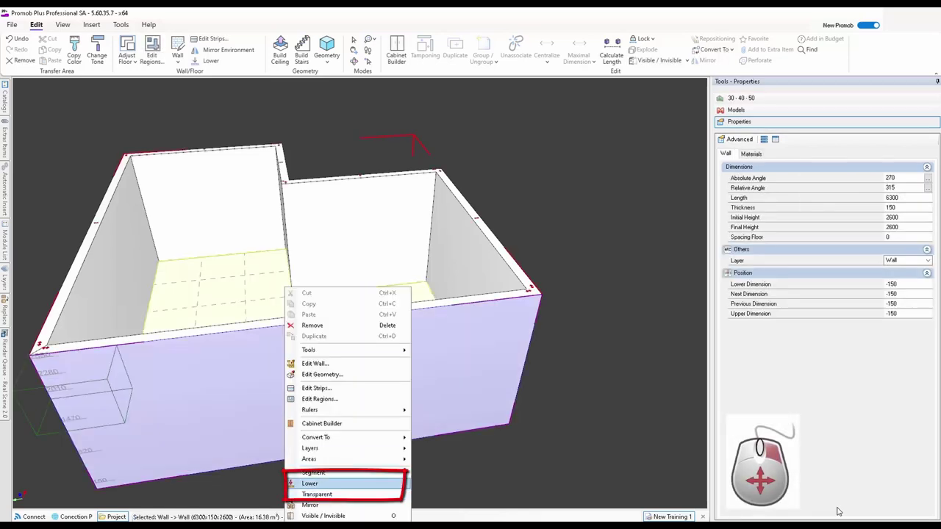
pyautogui.click(309, 483)
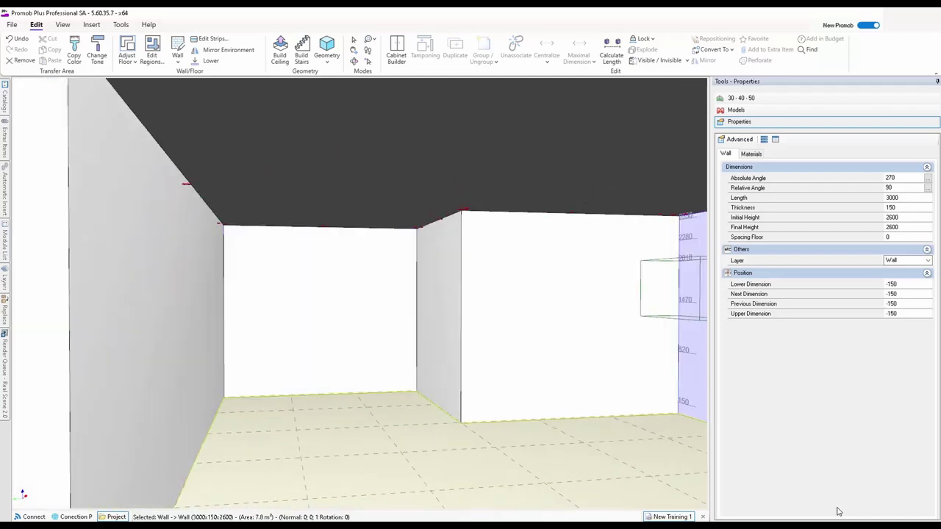
# Go through the ruler presets available for the 4000 mm wall, from Kitchens 01 to Living Rooms
pyautogui.press('pagedown')
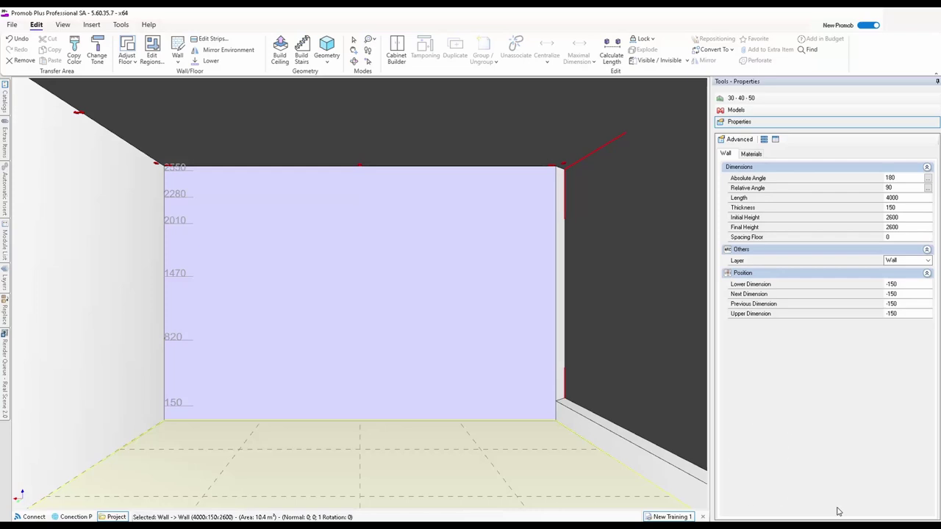
pyautogui.rightClick(337, 284)
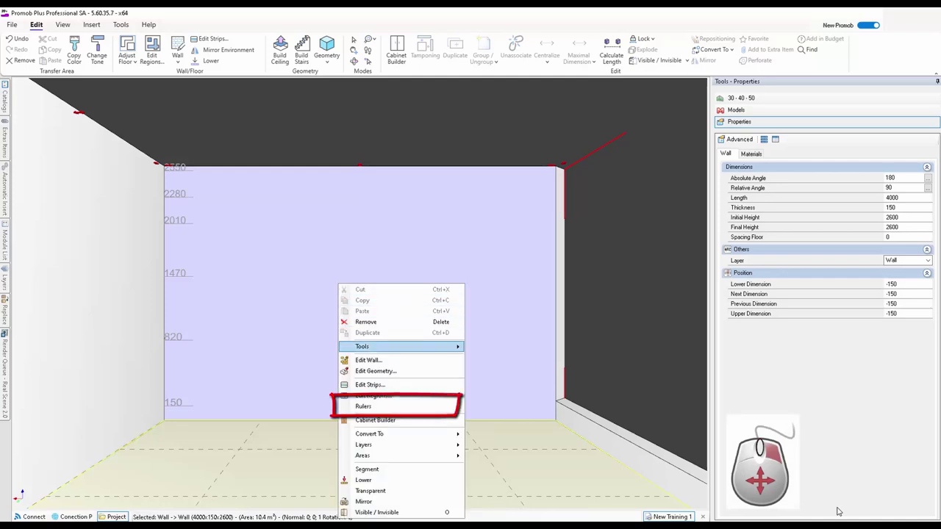
pyautogui.moveTo(363, 406)
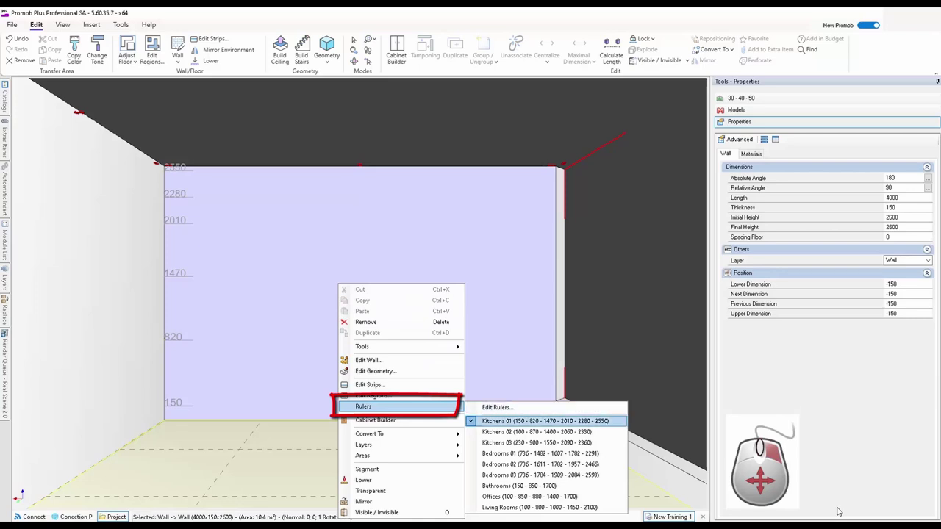
pyautogui.press('Down')
pyautogui.press('Down')
pyautogui.press('Down')
pyautogui.press('Down')
pyautogui.press('Down')
pyautogui.press('Down')
pyautogui.press('Down')
pyautogui.press('Down')
pyautogui.press('Up')
pyautogui.press('Up')
pyautogui.press('Up')
pyautogui.press('Up')
pyautogui.press('Up')
pyautogui.press('Up')
pyautogui.press('Up')
pyautogui.press('Up')
pyautogui.press('Up')
# Open the ruler editor for the 4000 mm wall and set the 820 mm ruler of Kitchens 01 to 870 mm
pyautogui.press('Return')
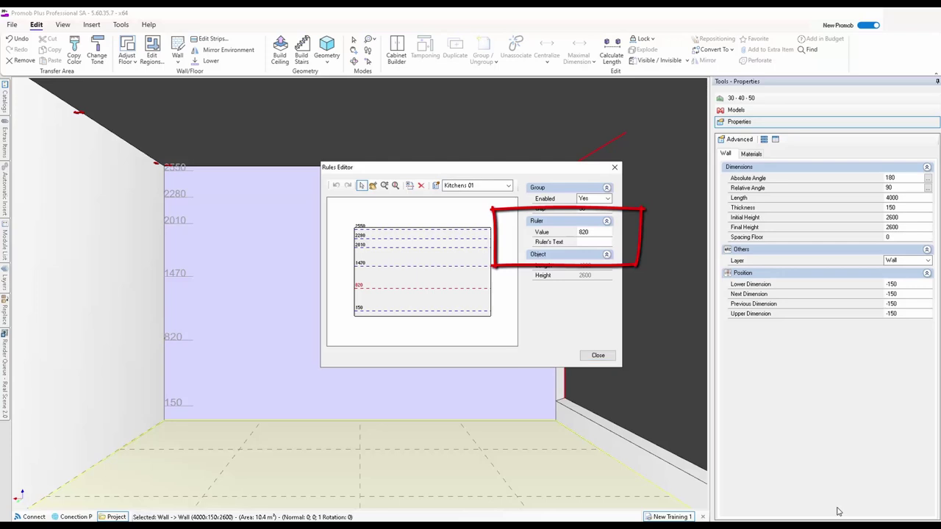
pyautogui.press('Tab')
pyautogui.write('870')
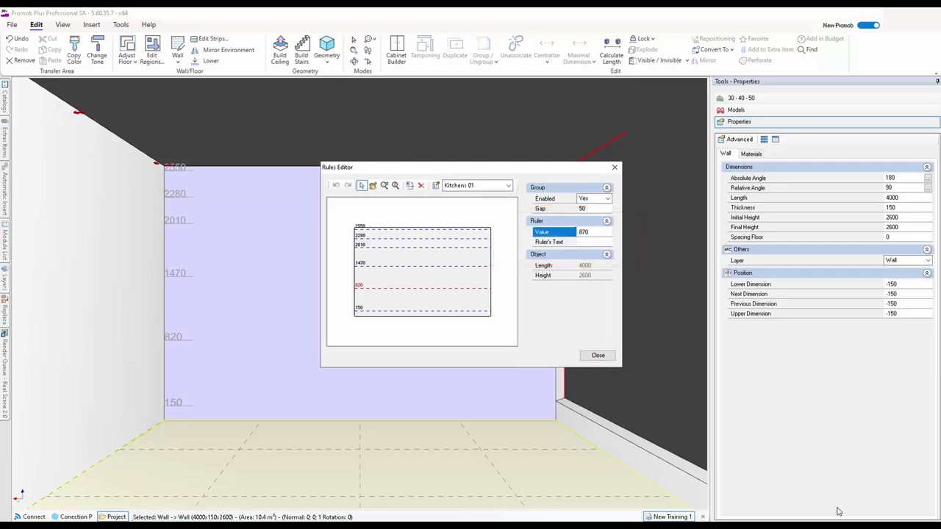
pyautogui.press('Tab')
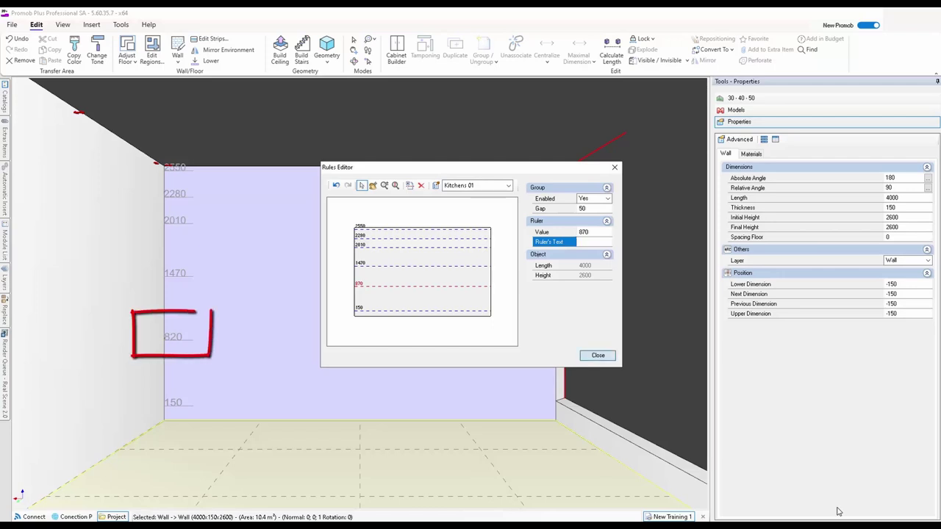
pyautogui.press('Return')
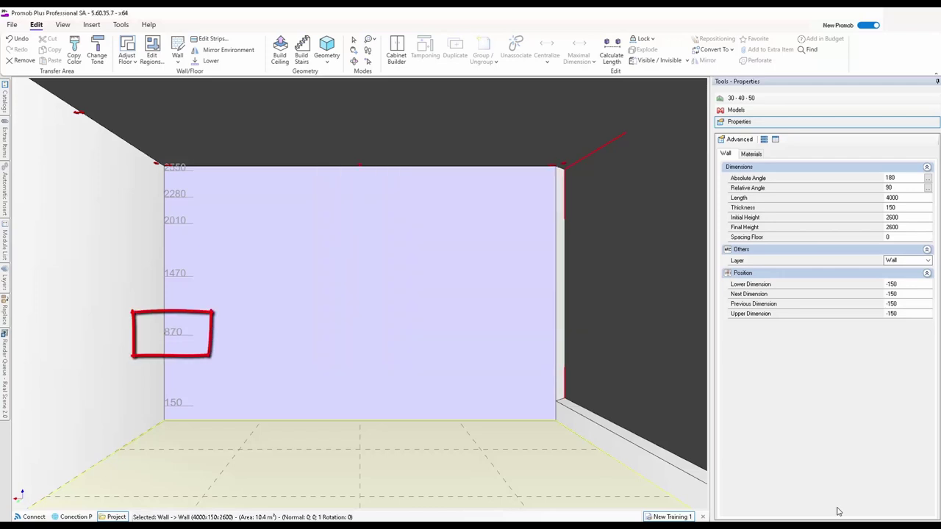
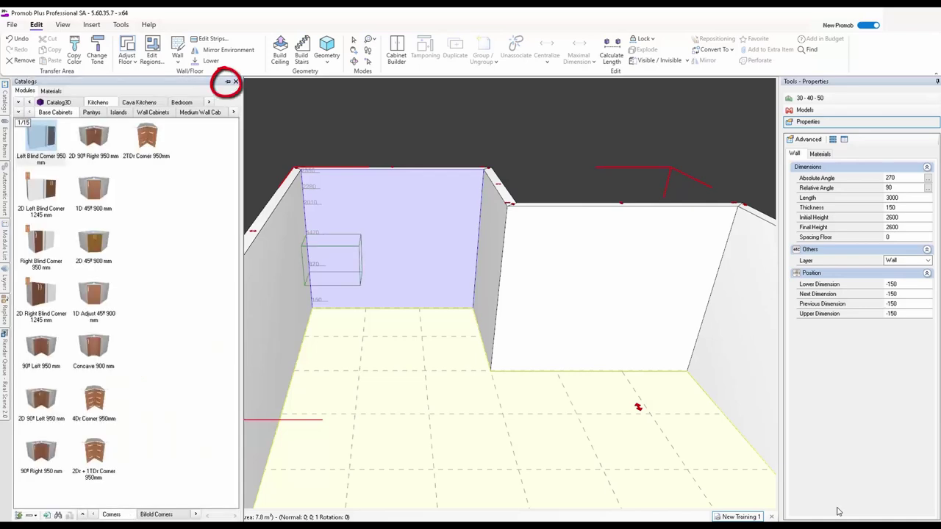
# Pin the module catalogs so they stay open and narrow them to three columns of modules
pyautogui.click(227, 82)
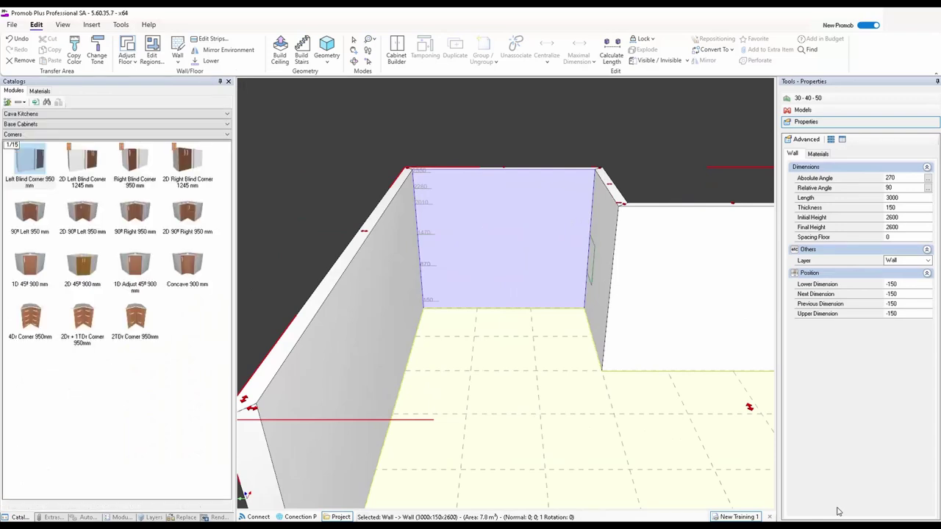
pyautogui.moveTo(234, 294); pyautogui.dragTo(177, 294)
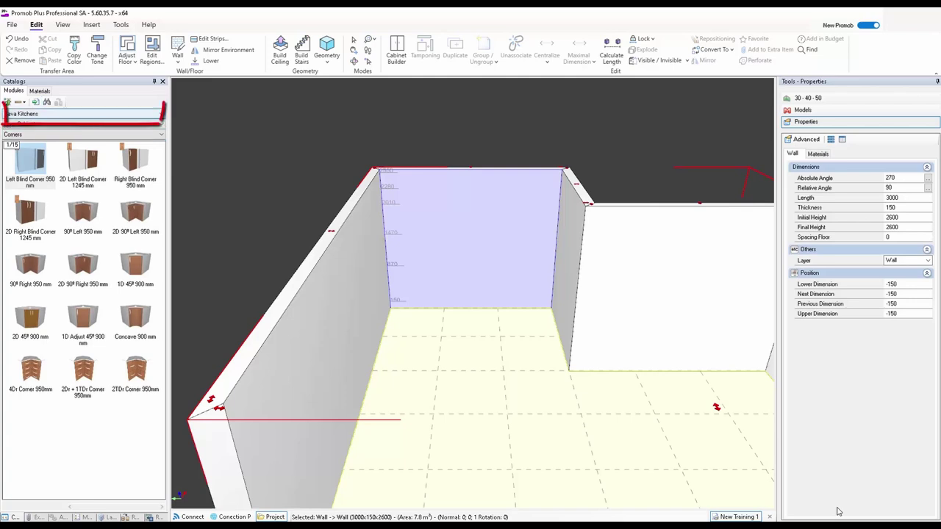
# Switch the module catalog from Cava Kitchens to Decore
pyautogui.hotkey('alt', 'Down')
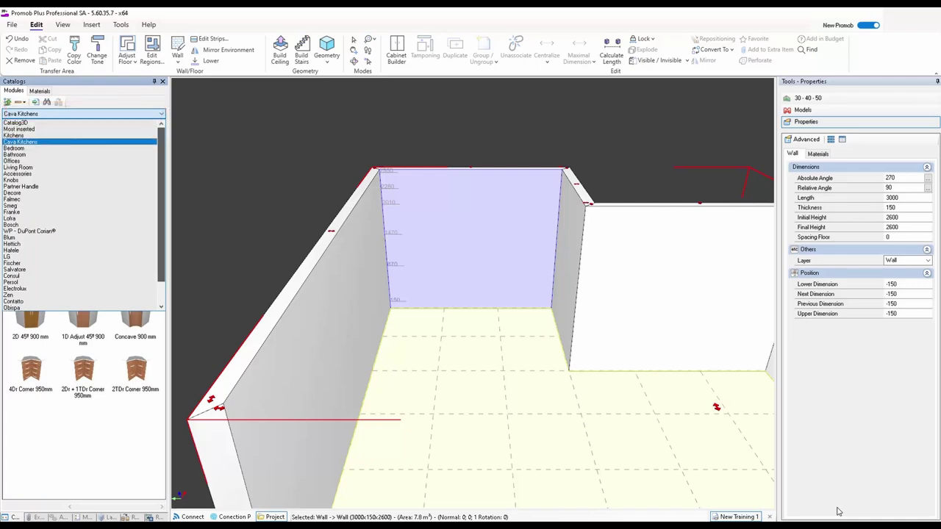
pyautogui.press('Down')
pyautogui.press('Down')
pyautogui.press('Down')
pyautogui.press('Down')
pyautogui.press('Down')
pyautogui.press('Down')
pyautogui.press('Down')
pyautogui.press('Down')
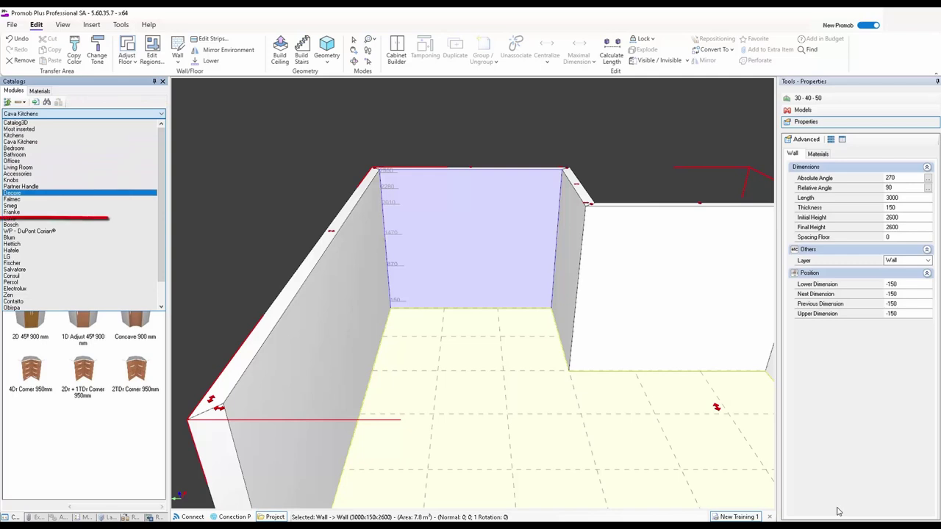
pyautogui.press('Return')
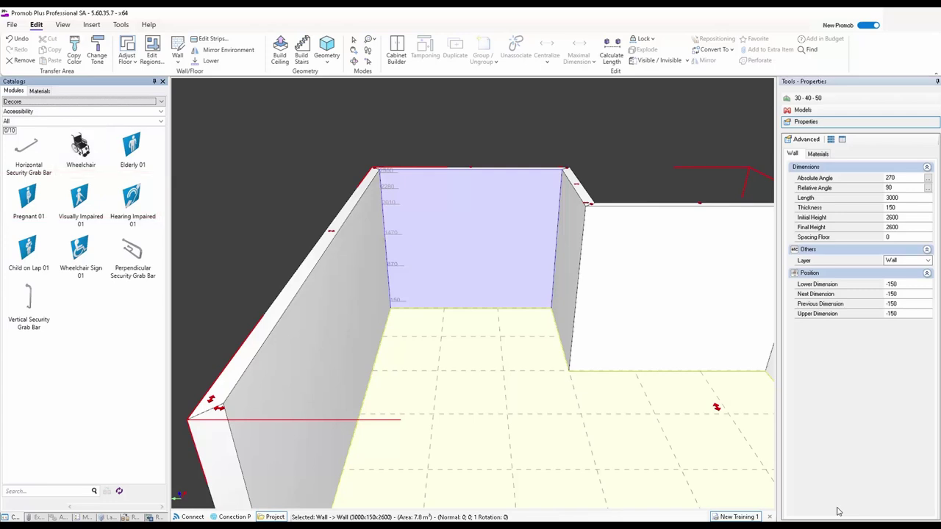
# Look through the module groups of the Decore catalog and choose Doors and Windows
pyautogui.hotkey('alt', 'Down')
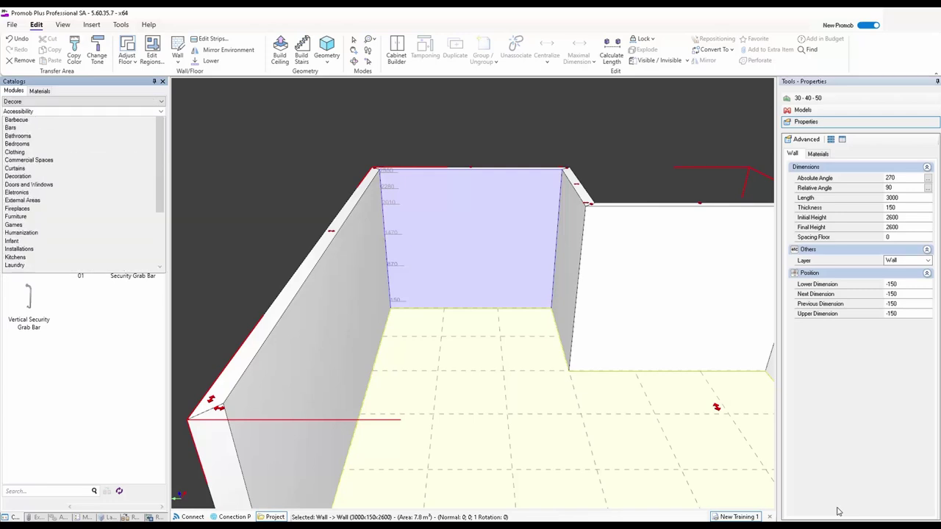
pyautogui.scroll(-3, 838, 511)
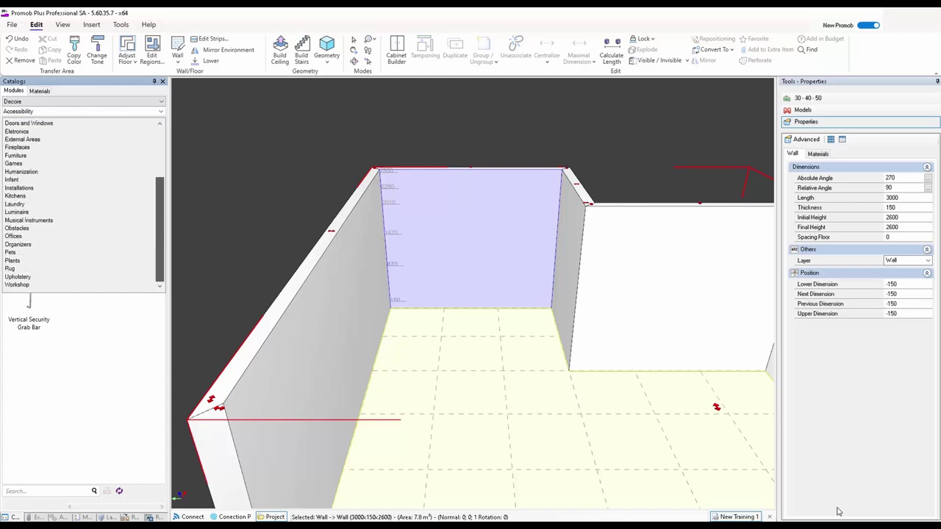
pyautogui.scroll(3, 838, 511)
pyautogui.press('Down')
pyautogui.press('Down')
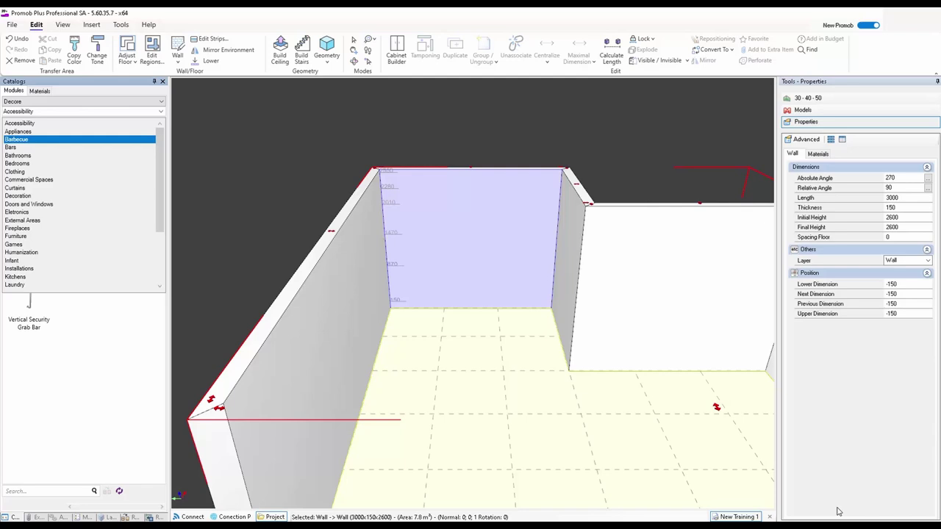
pyautogui.press('Down')
pyautogui.press('Down')
pyautogui.press('Down')
pyautogui.press('Down')
pyautogui.press('Down')
pyautogui.press('Down')
pyautogui.press('Down')
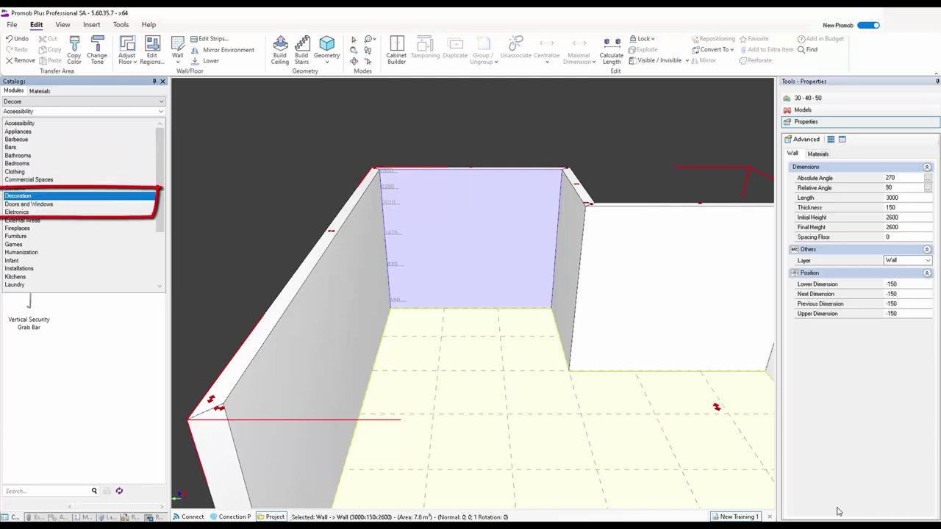
pyautogui.press('Down')
pyautogui.press('Return')
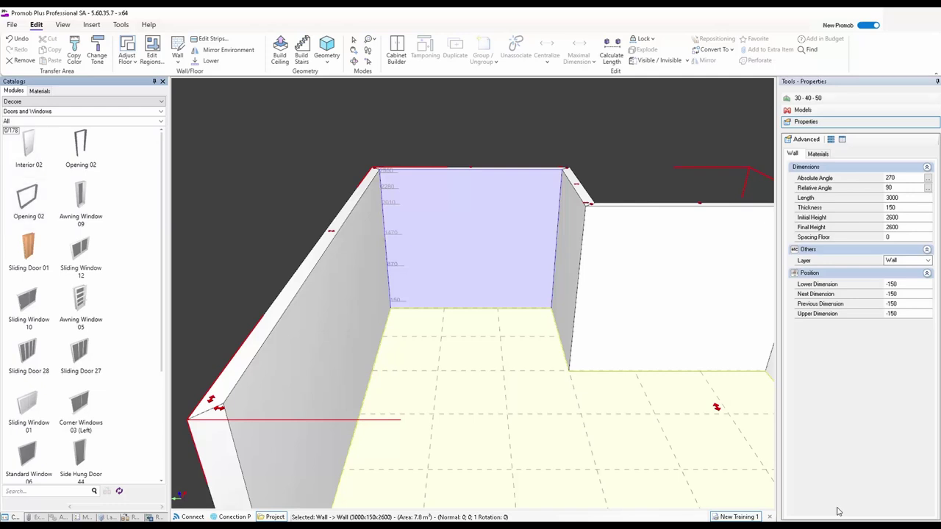
# Browse the door and window modules and their subgroups, and filter the list to Doors
pyautogui.scroll(-5, 82, 304)
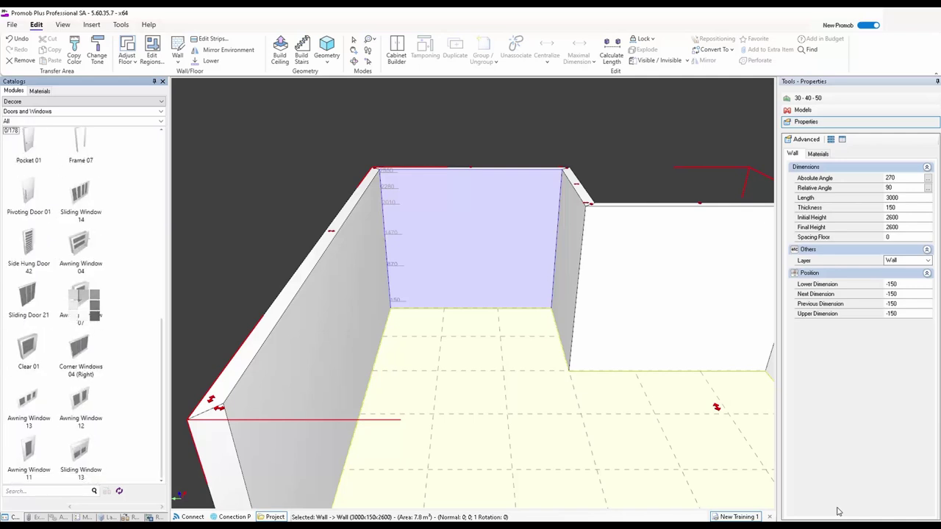
pyautogui.scroll(-6, 83, 305)
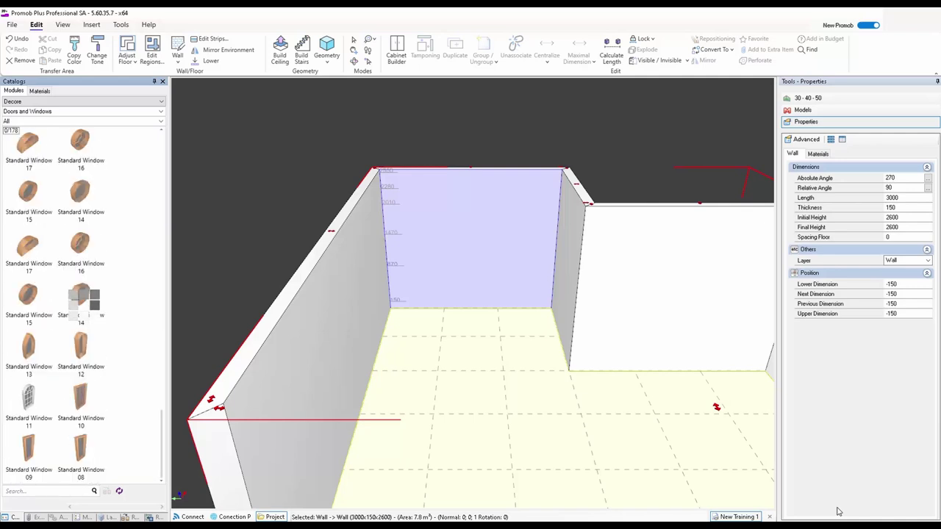
pyautogui.scroll(8, 82, 305)
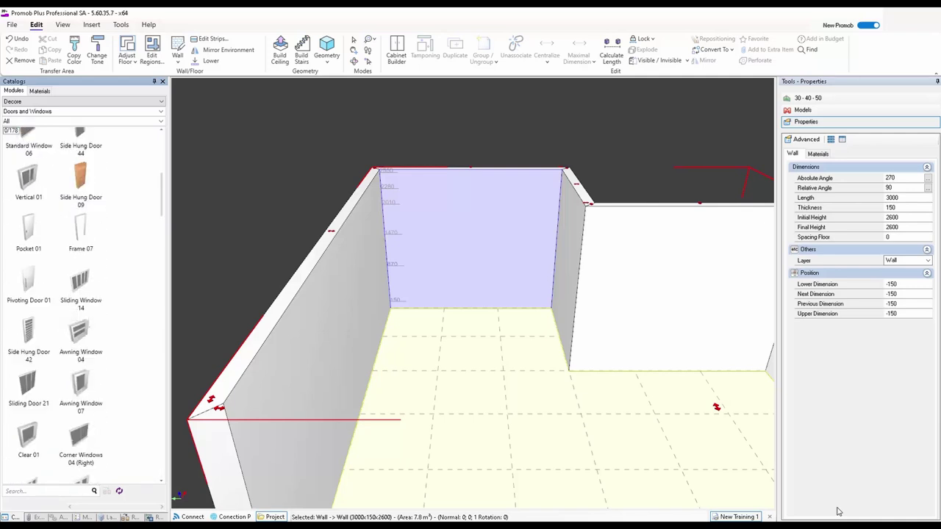
pyautogui.scroll(5, 838, 511)
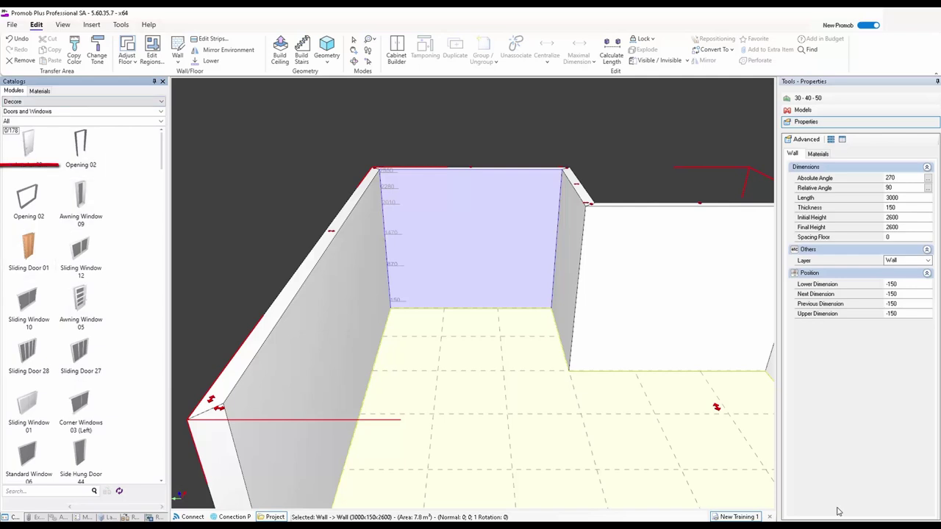
pyautogui.hotkey('alt', 'Down')
pyautogui.press('Down')
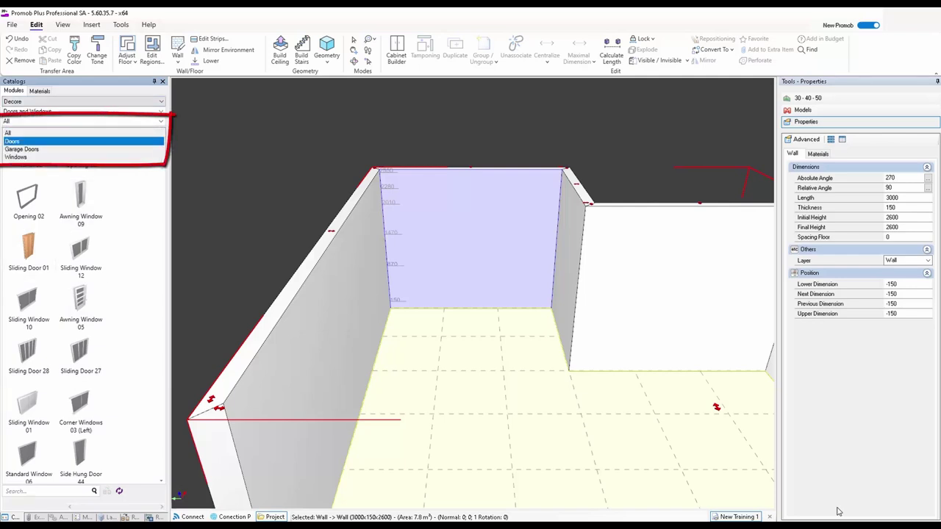
pyautogui.press('Return')
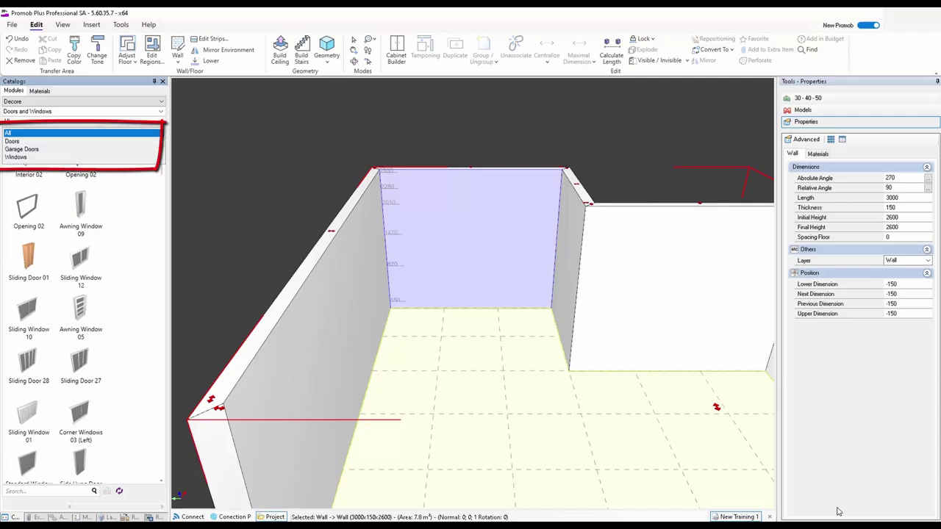
pyautogui.press('Down')
pyautogui.press('Down')
pyautogui.press('Down')
pyautogui.press('Home')
pyautogui.press('End')
pyautogui.press('Home')
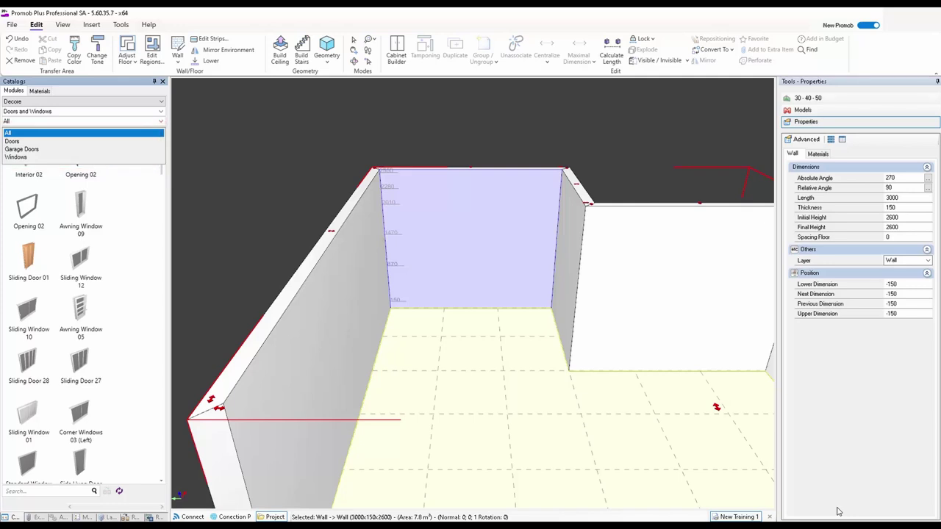
pyautogui.press('Down')
pyautogui.press('Return')
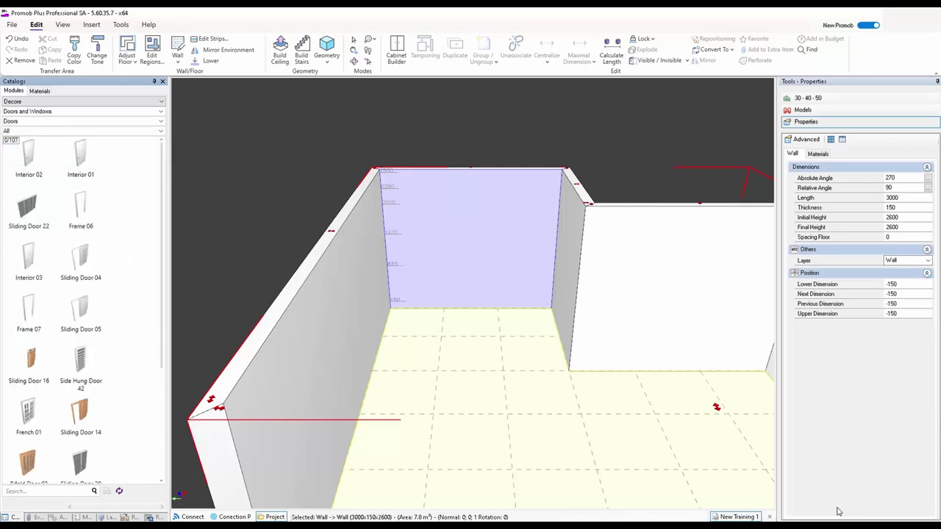
# Go through the available door types and narrow the door modules to Side Hung Doors
pyautogui.hotkey('alt', 'Down')
pyautogui.press('Down')
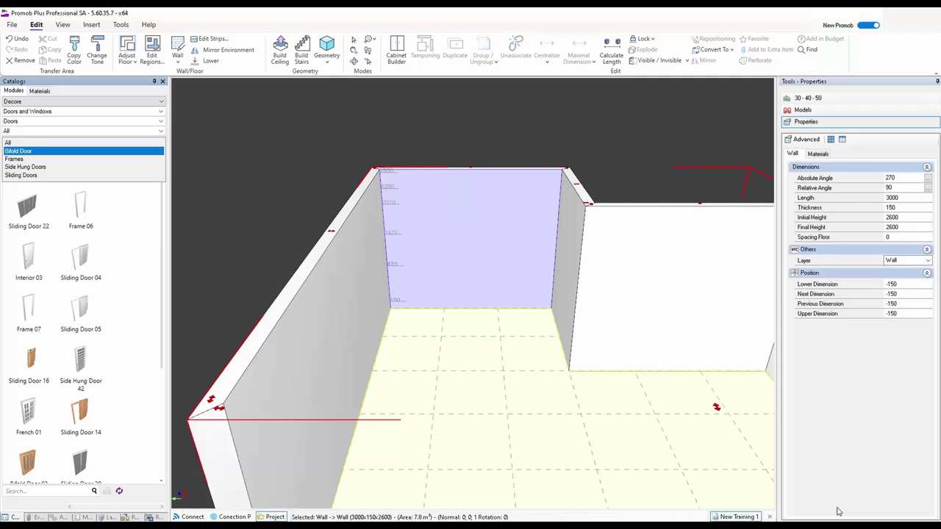
pyautogui.press('Down')
pyautogui.press('Down')
pyautogui.press('Up')
pyautogui.press('Up')
pyautogui.press('Down')
pyautogui.press('Down')
pyautogui.press('Down')
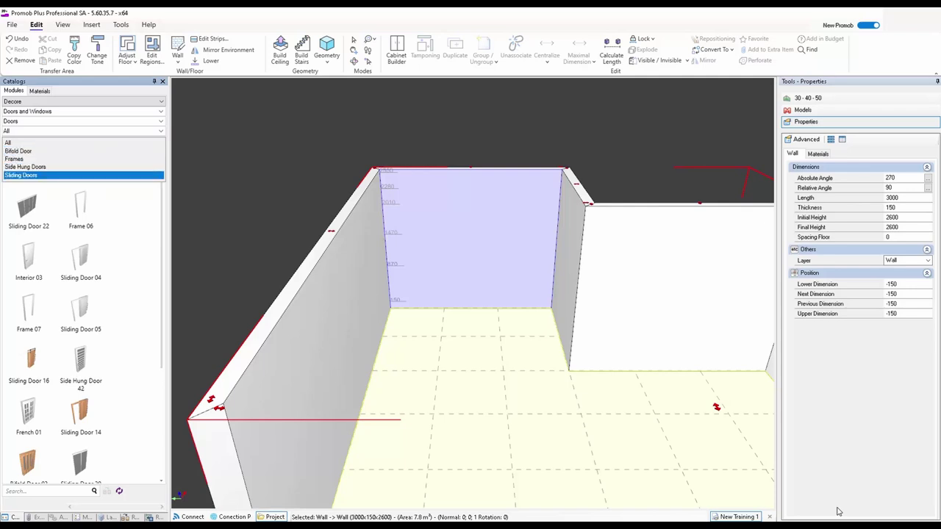
pyautogui.press('Up')
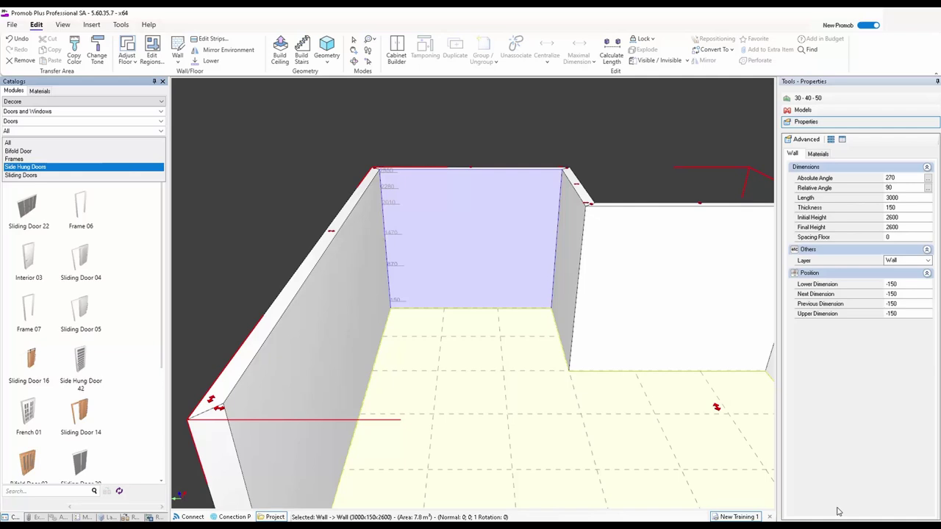
pyautogui.press('Return')
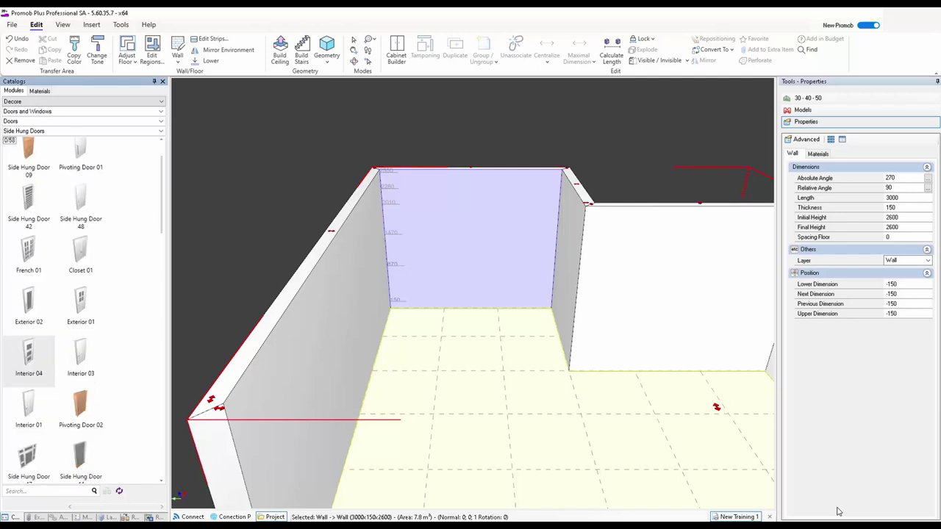
# Insert an Interior 01 door at floor level on the selected 3000 mm wall, 420 mm from its left corner
pyautogui.scroll(-1, 28, 412)
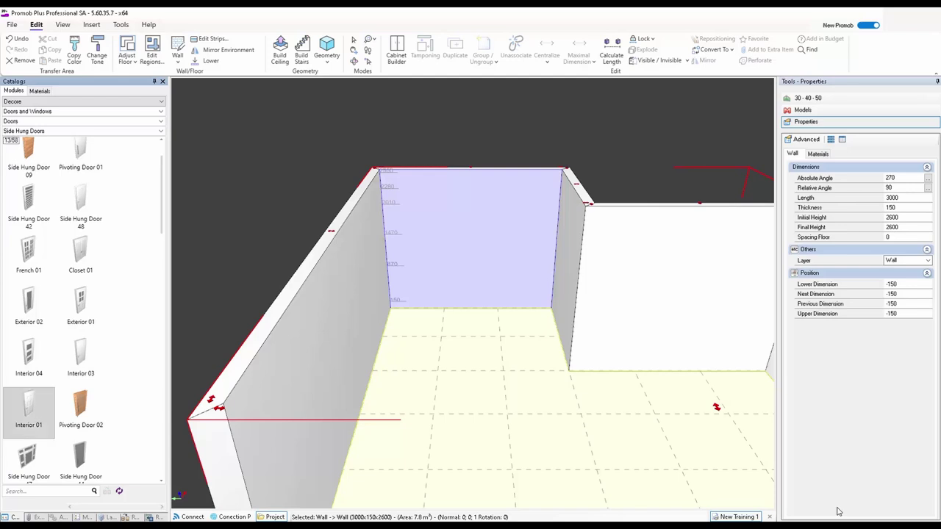
pyautogui.click(837, 510)
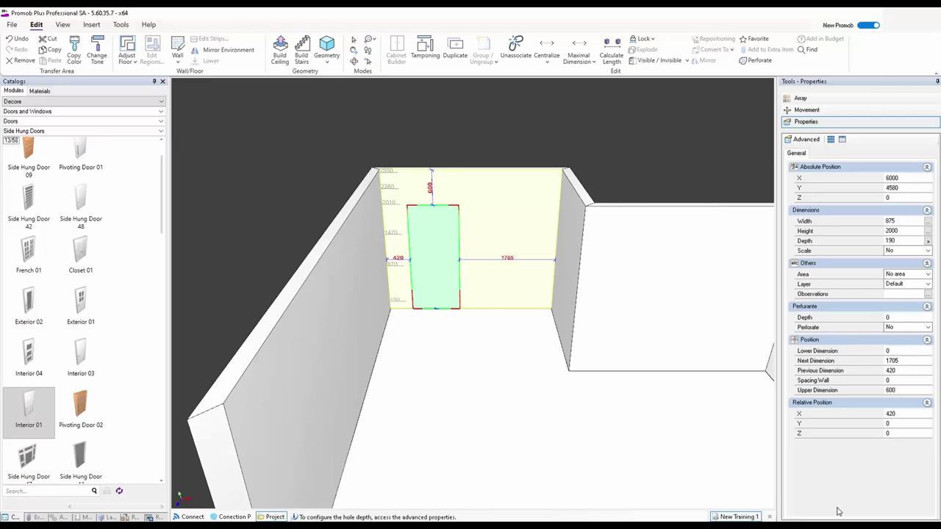
pyautogui.press('Escape')
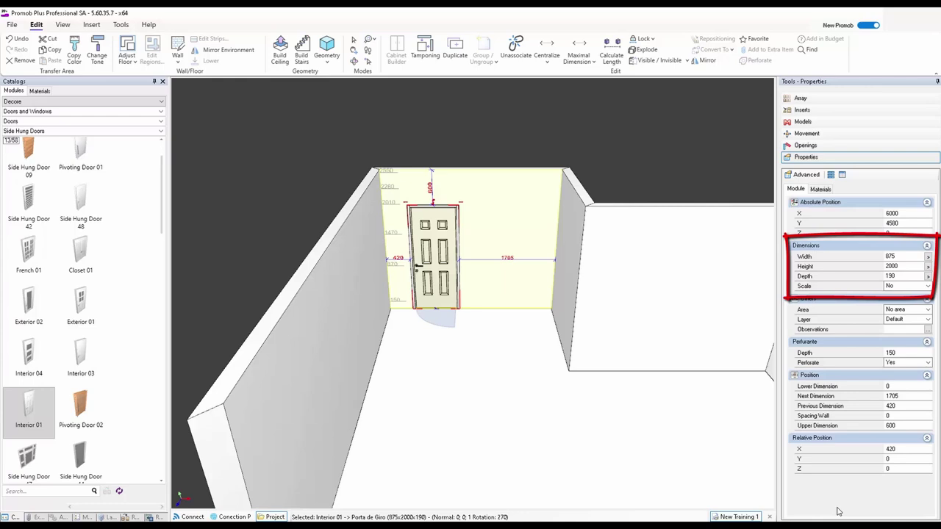
# Set the Interior 01 door's width to 900 mm and its height to 2100 mm
pyautogui.press('Tab')
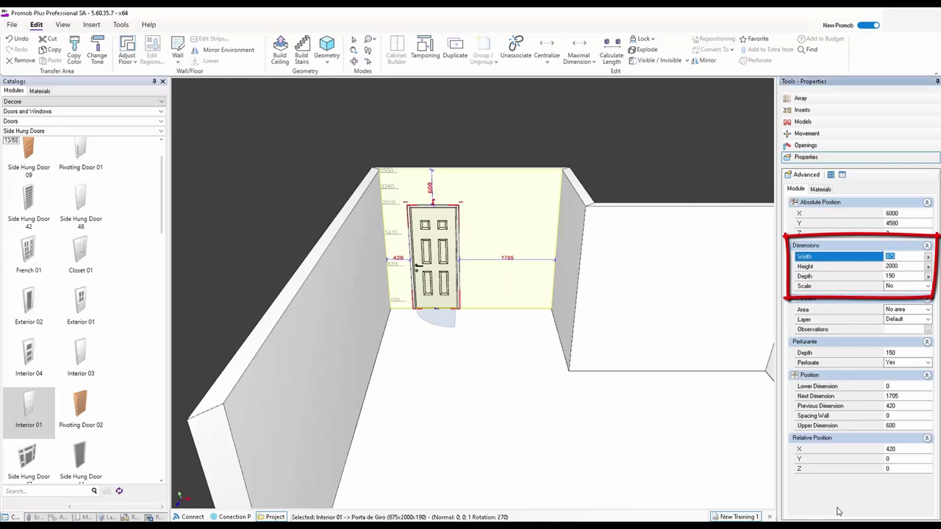
pyautogui.write('900')
pyautogui.press('Return')
pyautogui.press('Down')
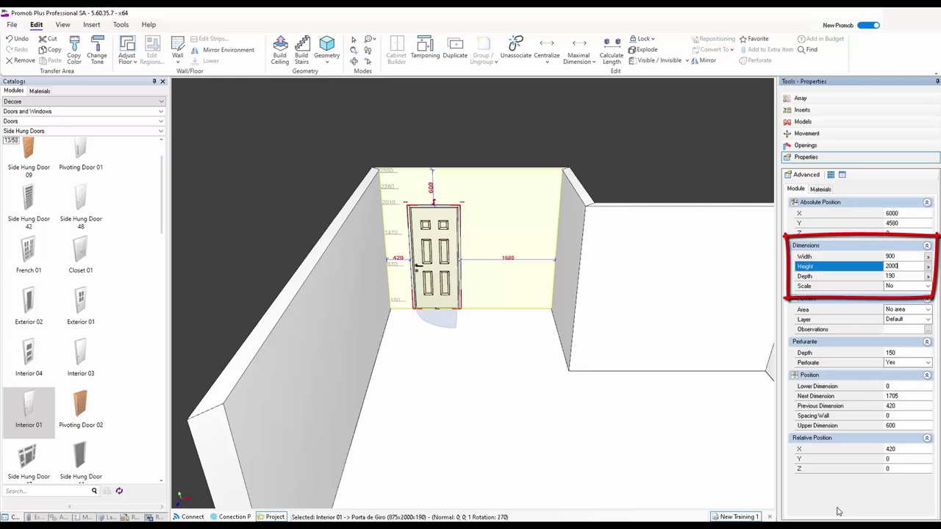
pyautogui.press('Tab')
pyautogui.write('2100')
pyautogui.press('Return')
pyautogui.press('Up')
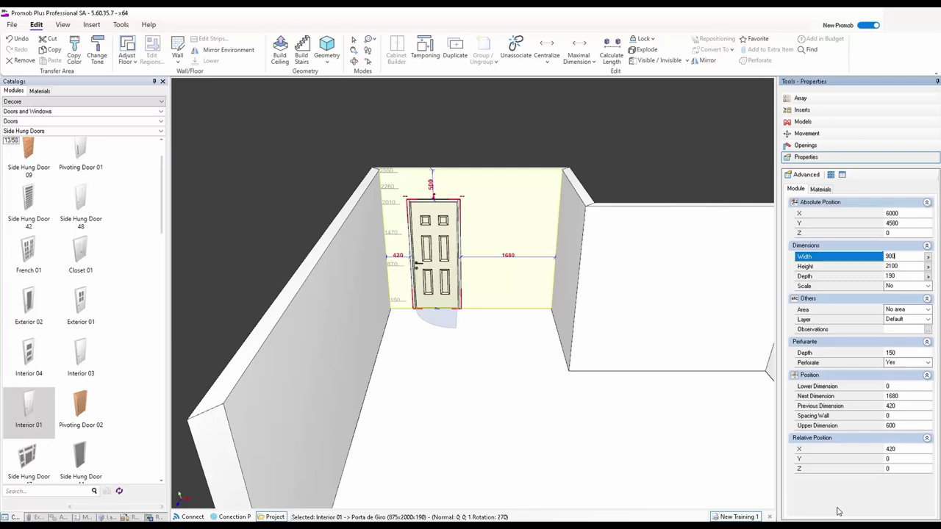
# Try centring the door horizontally on the wall with Centralize X, and undo the centring
pyautogui.rightClick(436, 245)
pyautogui.press('Down')
pyautogui.press('Down')
pyautogui.press('Down')
pyautogui.press('Down')
pyautogui.press('Down')
pyautogui.press('Down')
pyautogui.press('Down')
pyautogui.press('Down')
pyautogui.press('Down')
pyautogui.press('Down')
pyautogui.press('Down')
pyautogui.press('Down')
pyautogui.press('Down')
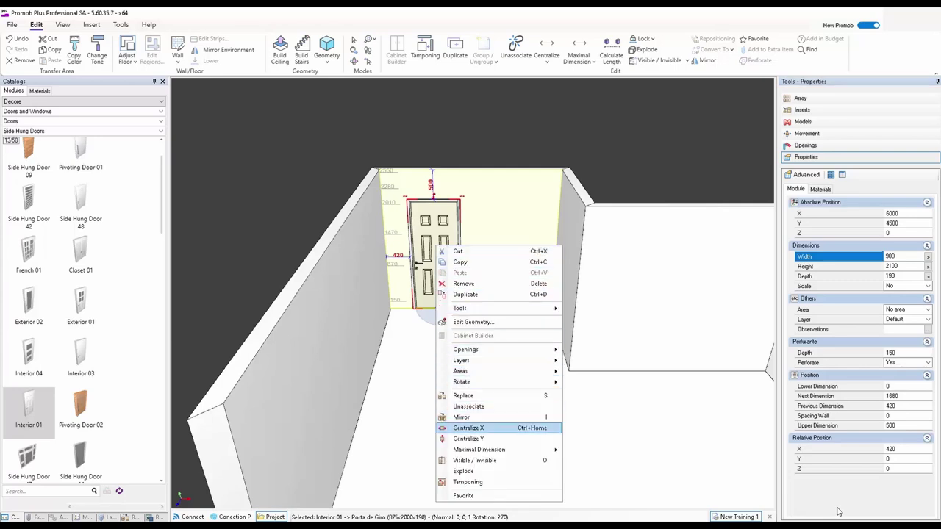
pyautogui.press('Return')
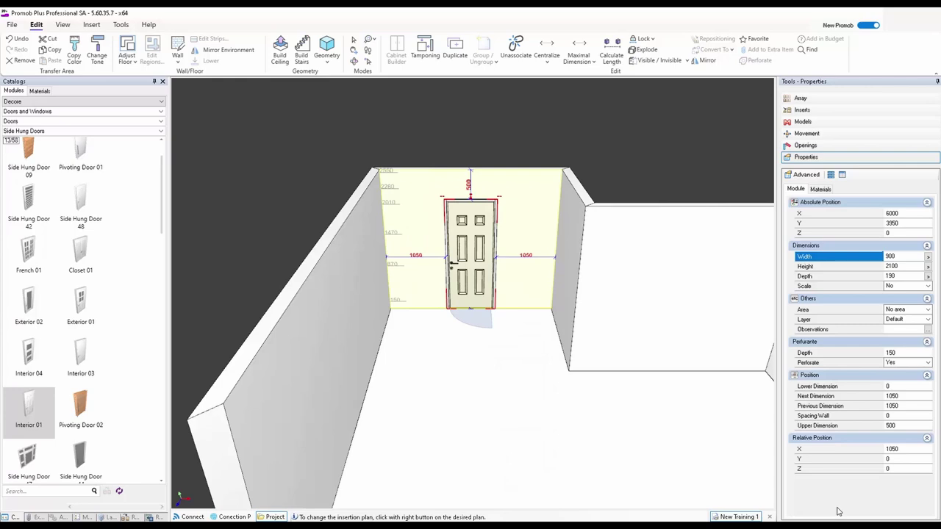
pyautogui.hotkey('ctrl', 'z')
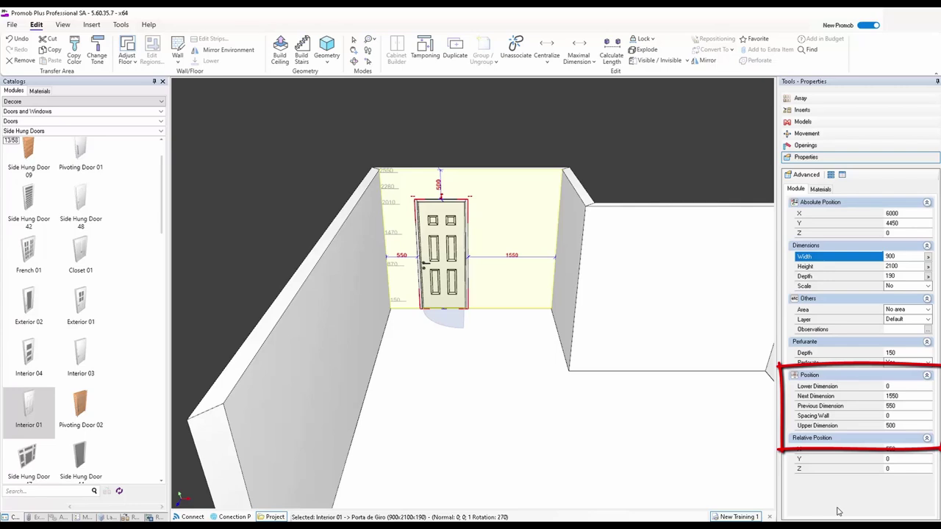
# Set the door's Previous Dimension to 620 mm to fix its distance from the wall's left corner
pyautogui.moveTo(897, 406); pyautogui.dragTo(884, 405)
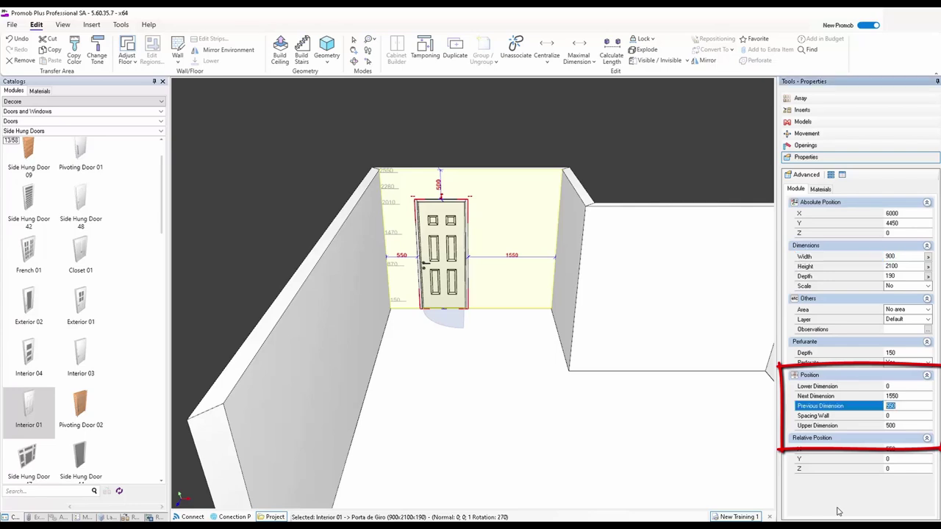
pyautogui.write('620')
pyautogui.press('Return')
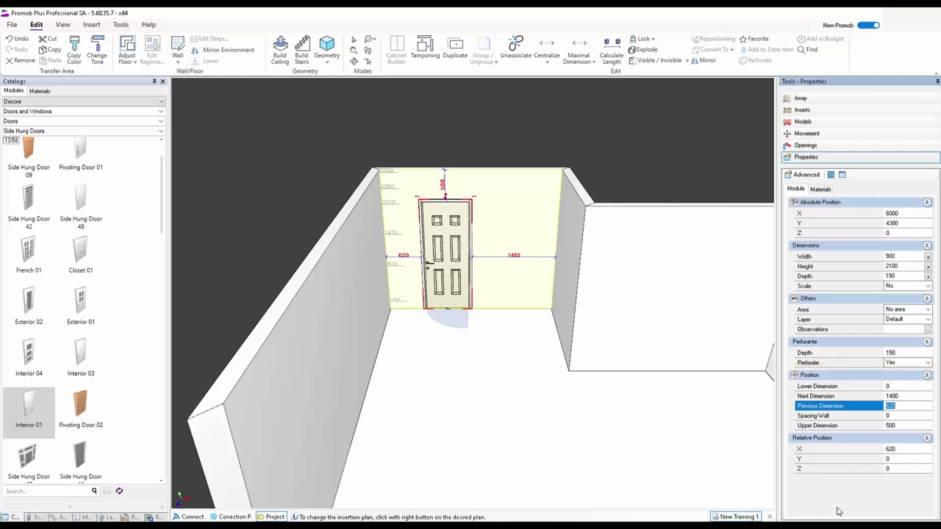
# View the door's opening settings and mirror the door to swap its hinge and handle sides
pyautogui.press('Return')
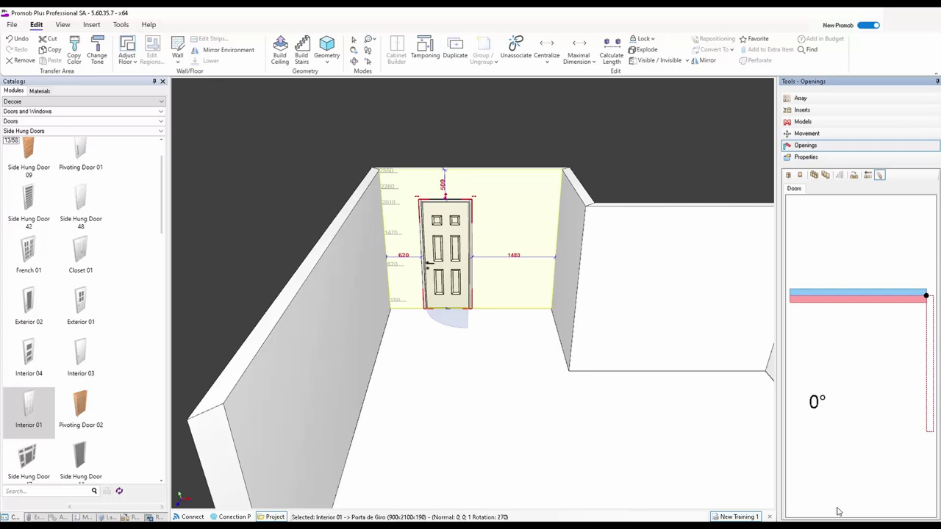
pyautogui.rightClick(440, 247)
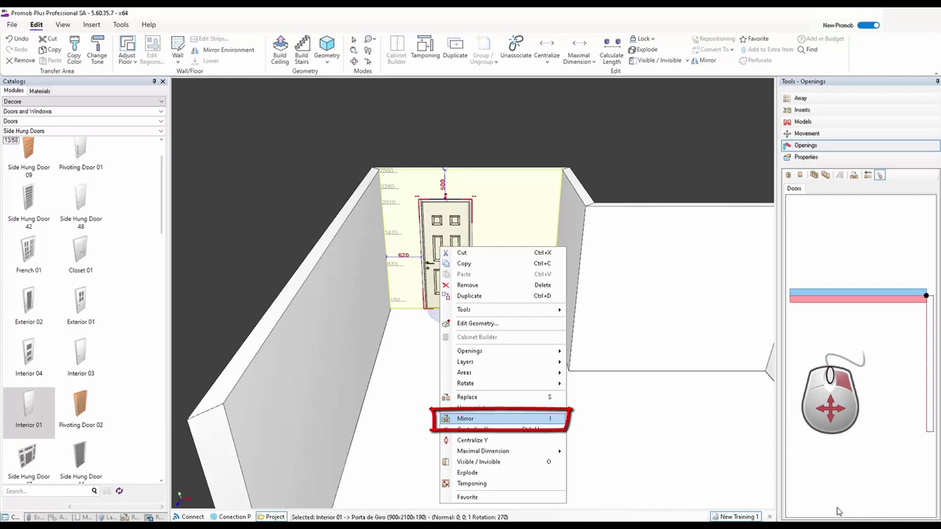
pyautogui.press('Escape')
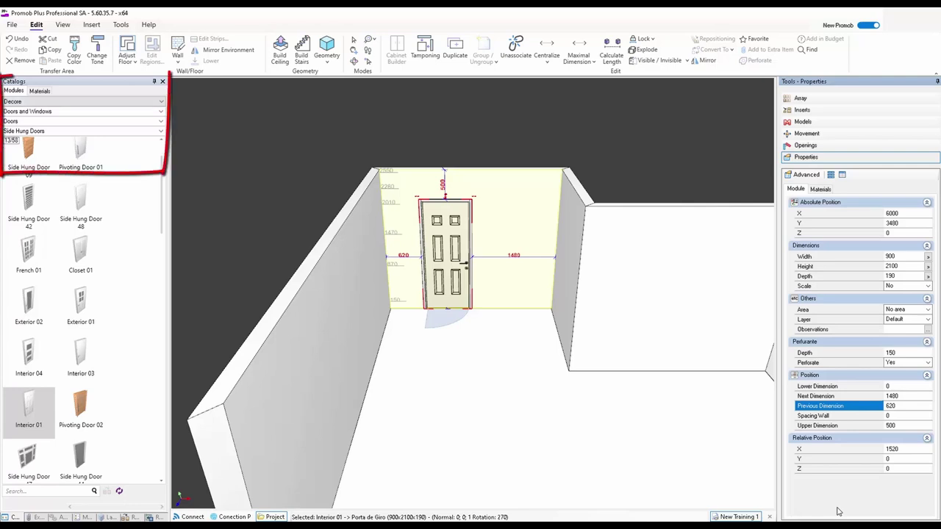
# Switch the Doors and Windows modules in the catalog from Doors to Windows
pyautogui.press('Down')
pyautogui.press('Down')
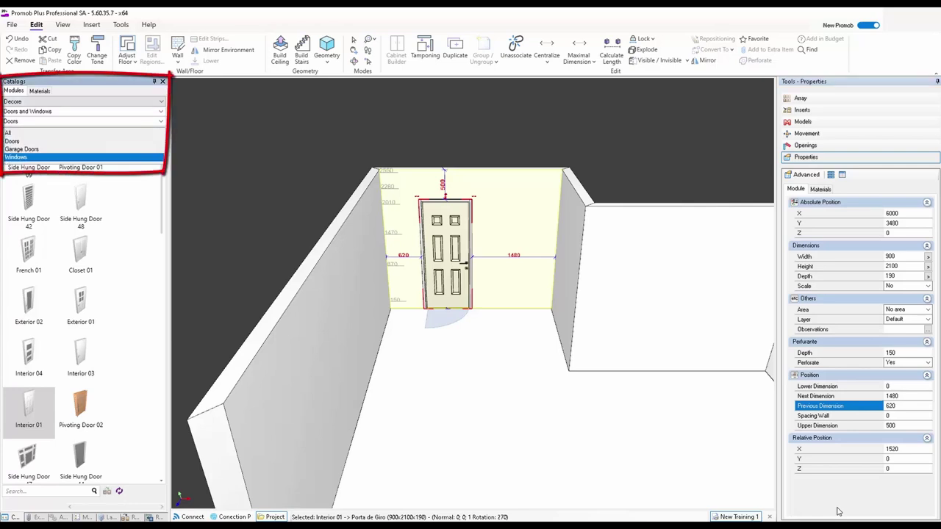
pyautogui.press('Return')
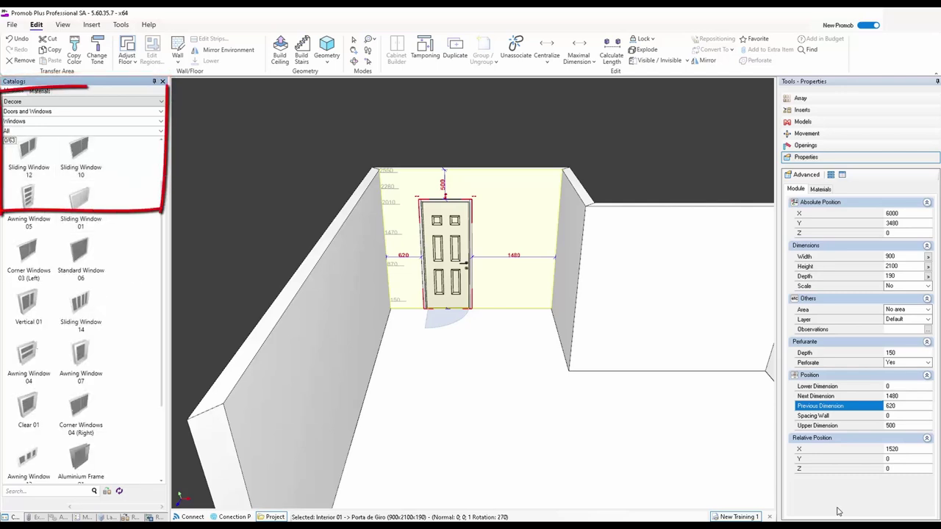
# Look through the window subcategories in the catalog, from Awning Windows to Sliding Windows, leaving the filter on All
pyautogui.hotkey('alt', 'Down')
pyautogui.press('Down')
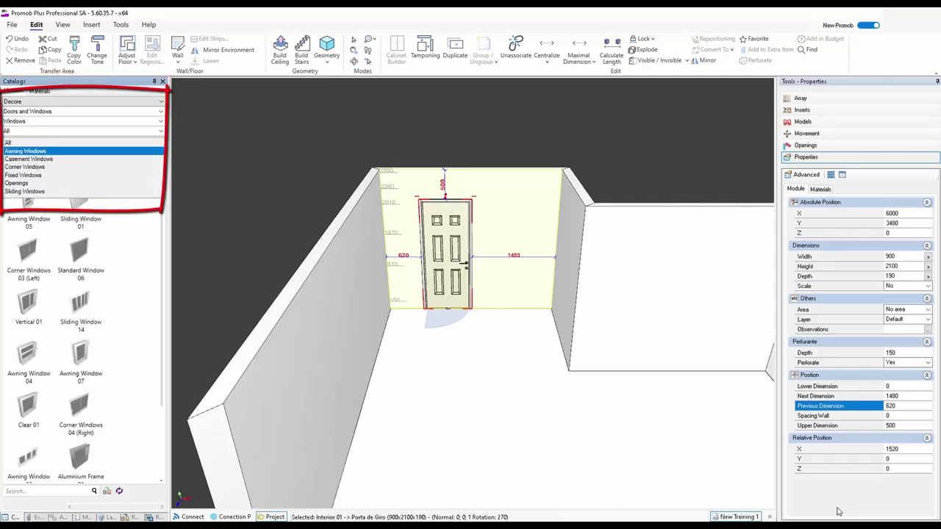
pyautogui.press('Down')
pyautogui.press('Down')
pyautogui.press('Down')
pyautogui.press('Down')
pyautogui.press('Down')
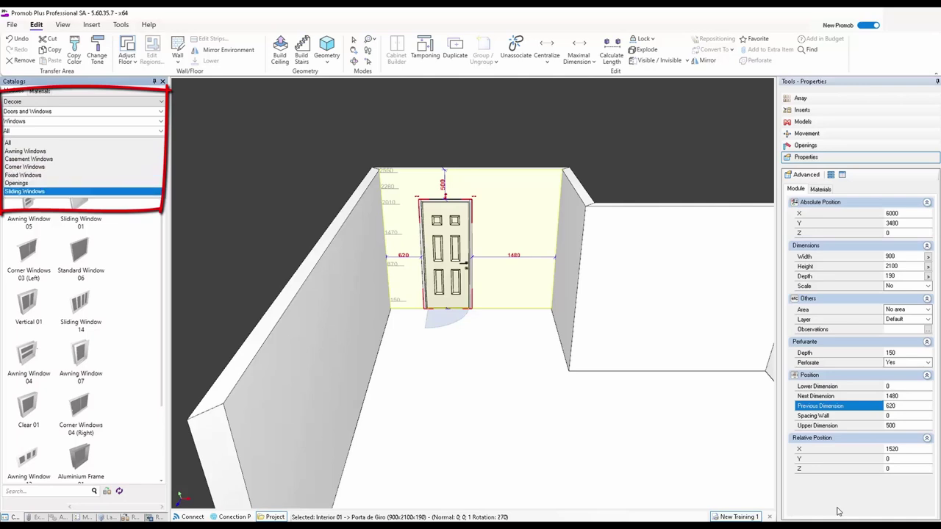
pyautogui.press('Up')
pyautogui.press('Down')
pyautogui.press('Up')
pyautogui.press('Up')
pyautogui.press('Up')
pyautogui.press('Up')
pyautogui.press('Up')
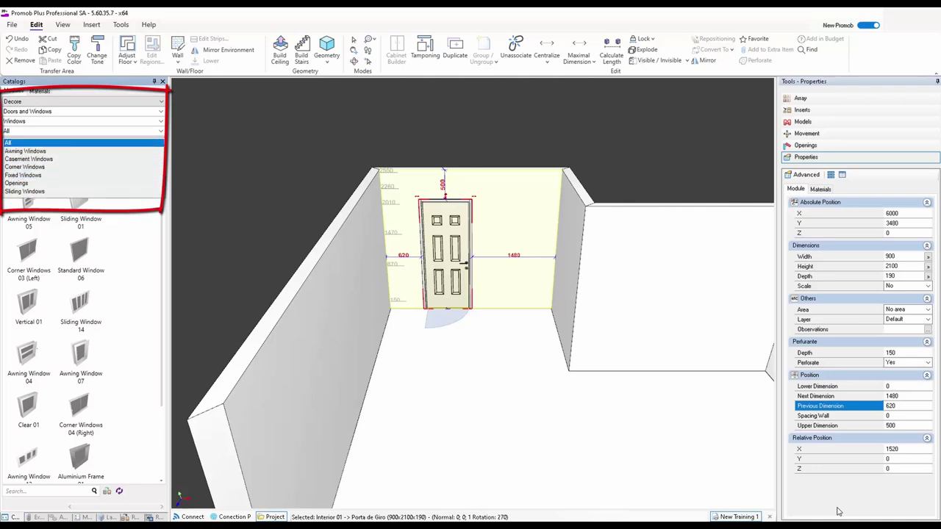
pyautogui.press('Escape')
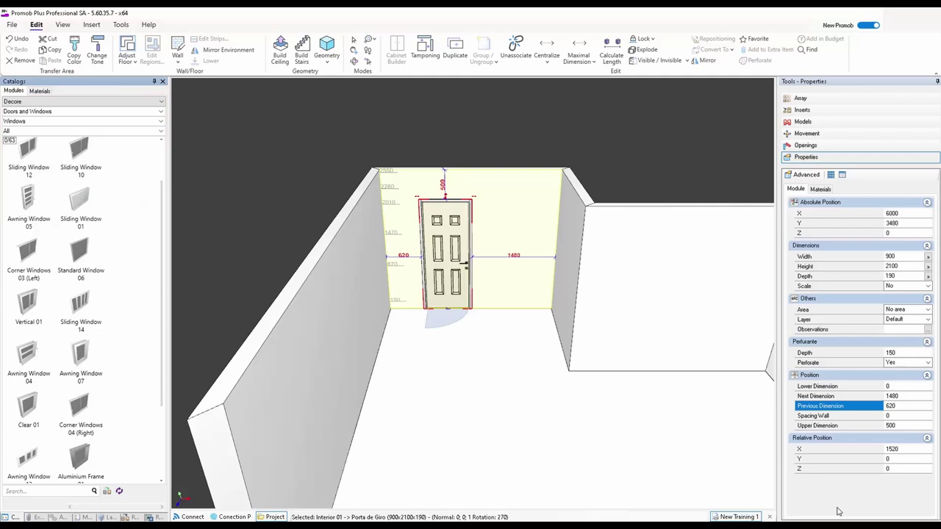
# Insert Sliding Window 12 on the door's wall and size it 1200 mm wide, 1000 mm high and 150 mm deep
pyautogui.press('Tab')
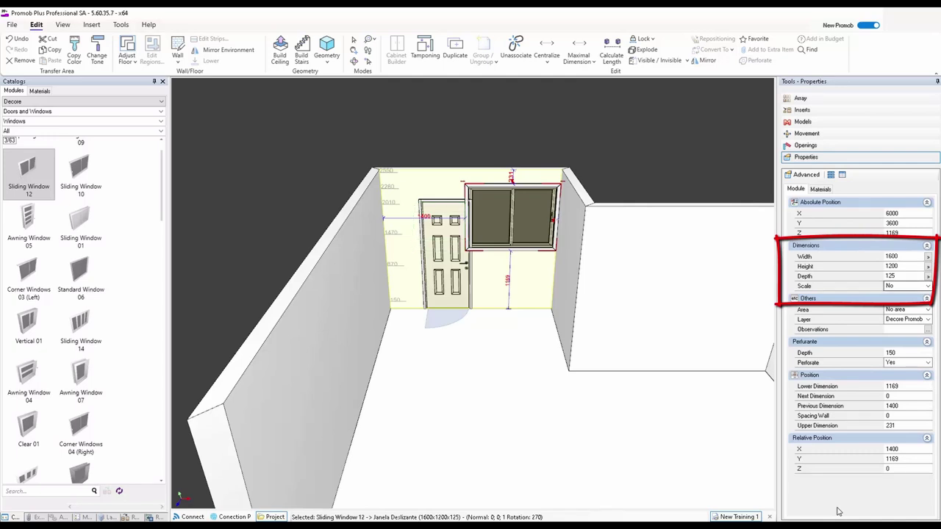
pyautogui.press('Tab')
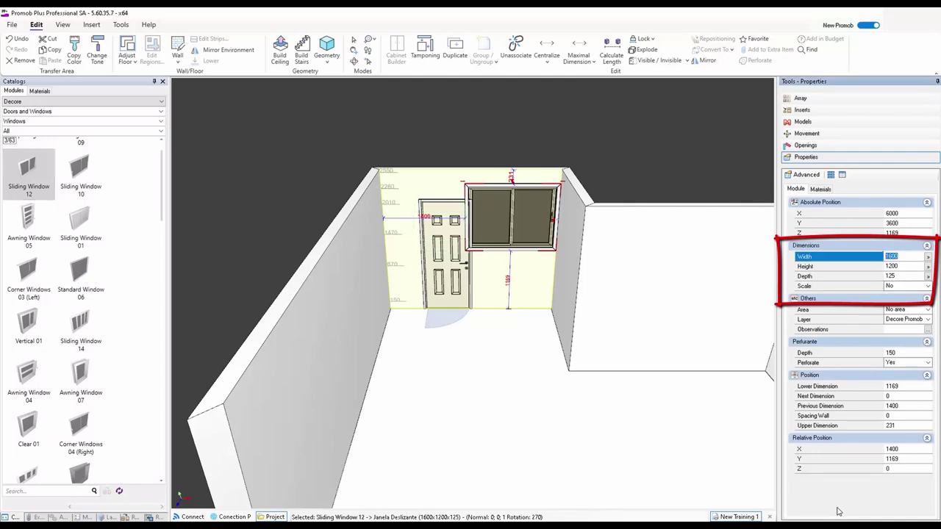
pyautogui.write('1200')
pyautogui.press('Return')
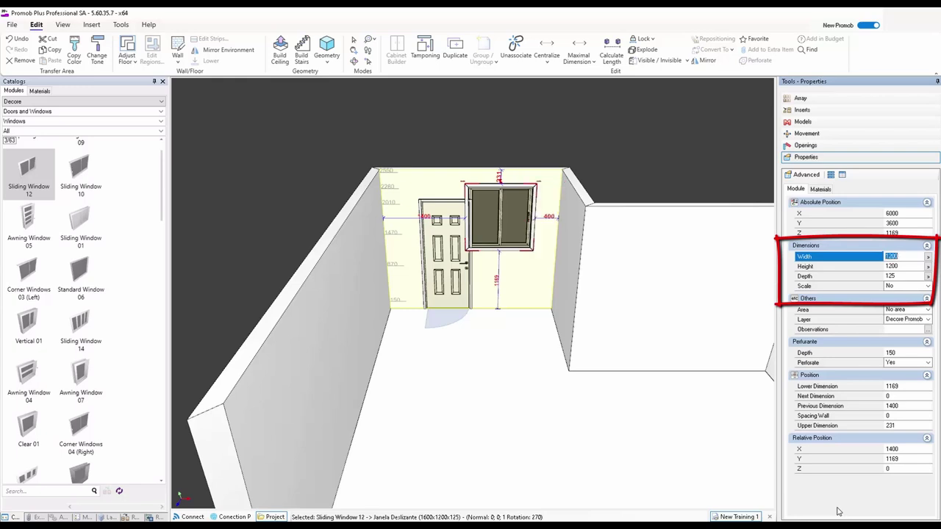
pyautogui.press('Down')
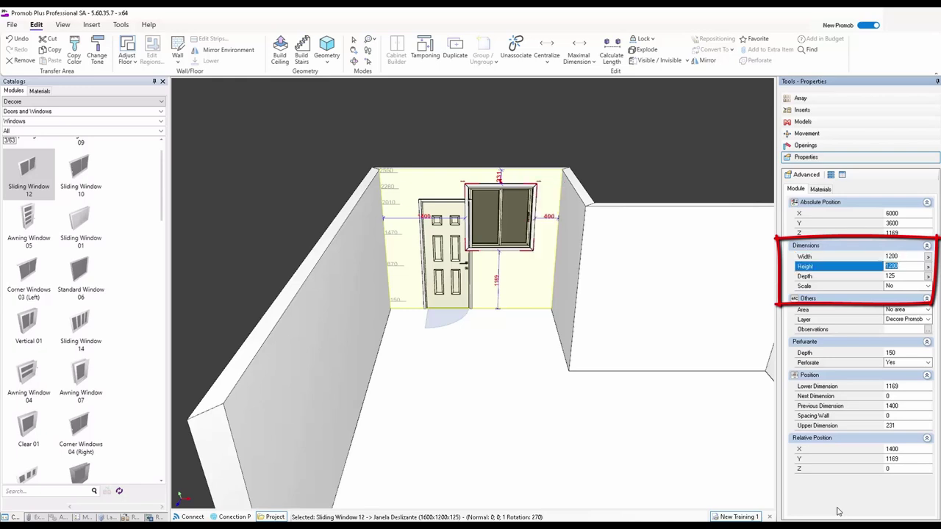
pyautogui.write('1000')
pyautogui.press('Return')
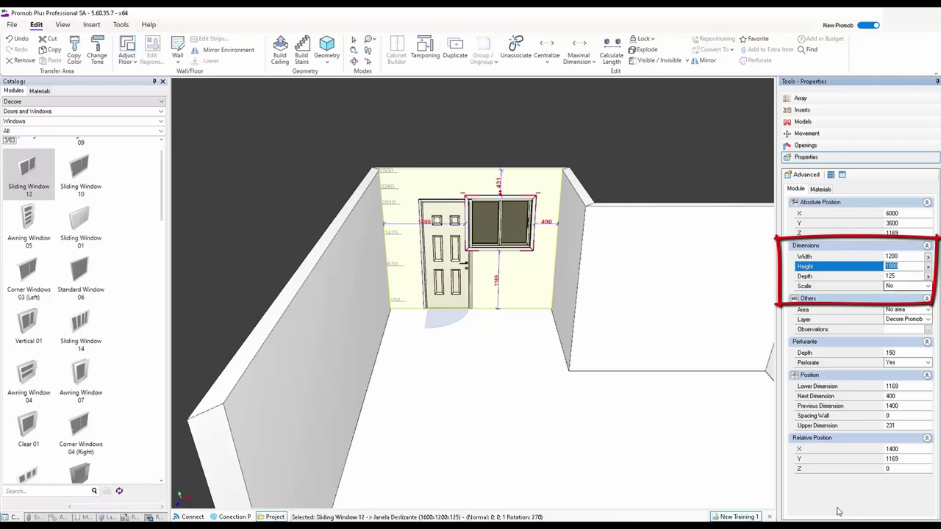
pyautogui.press('Tab')
pyautogui.write('150')
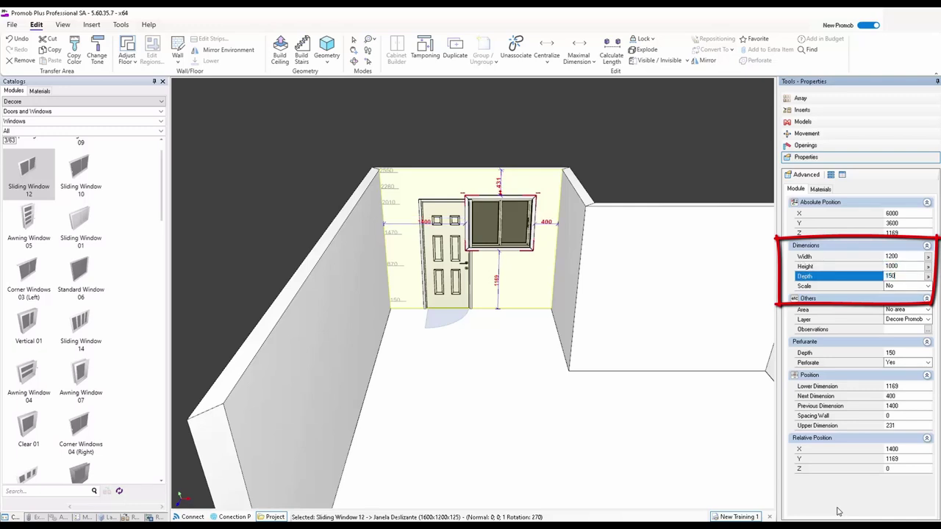
pyautogui.press('Return')
pyautogui.hotkey('shift', 'Tab')
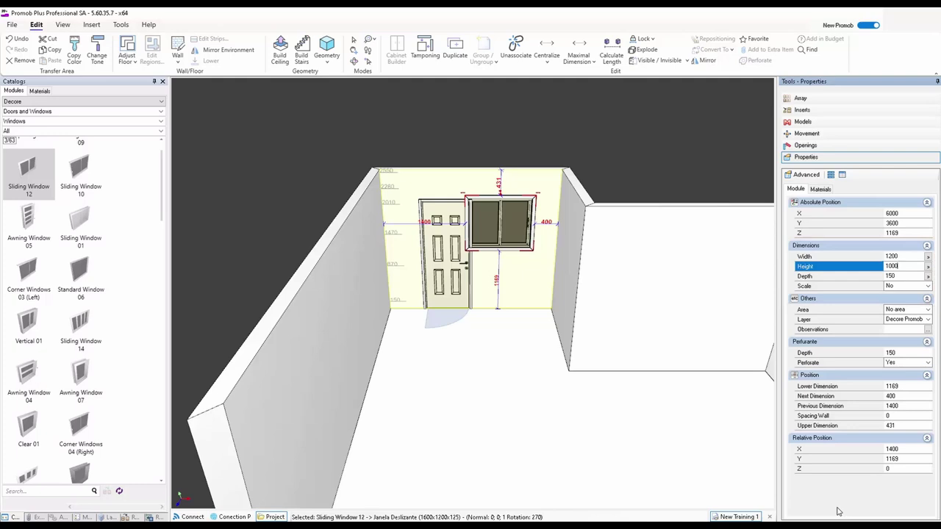
pyautogui.press('Return')
# Align the window's top with the door's top and centre it horizontally between the door and the adjacent wall
pyautogui.moveTo(500, 222)
pyautogui.mouseDown()
pyautogui.moveTo(519, 223)
pyautogui.moveTo(507, 227)
pyautogui.mouseUp()
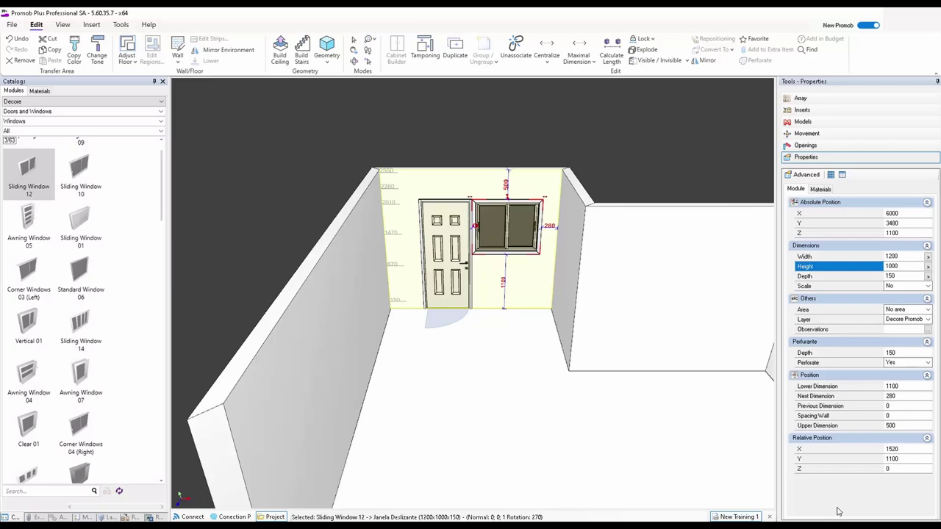
pyautogui.scroll(5, 839, 512)
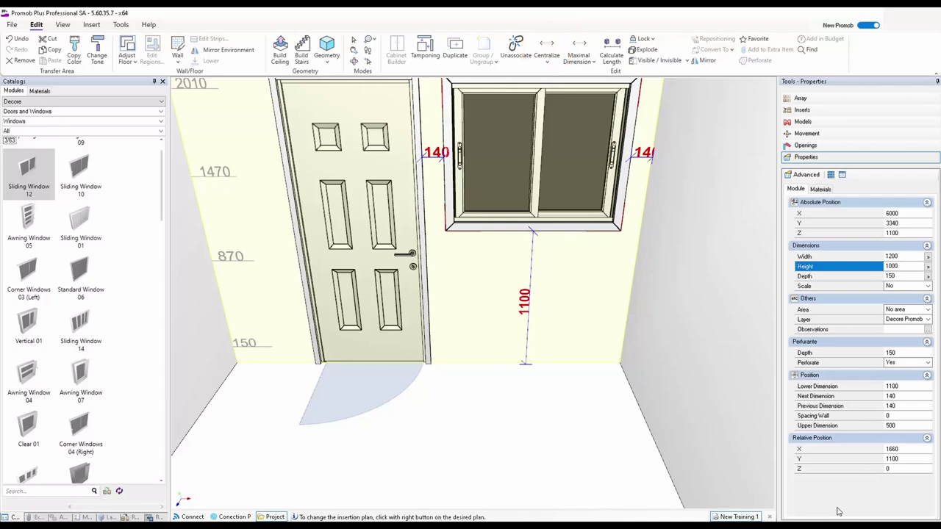
pyautogui.scroll(-1, 539, 252)
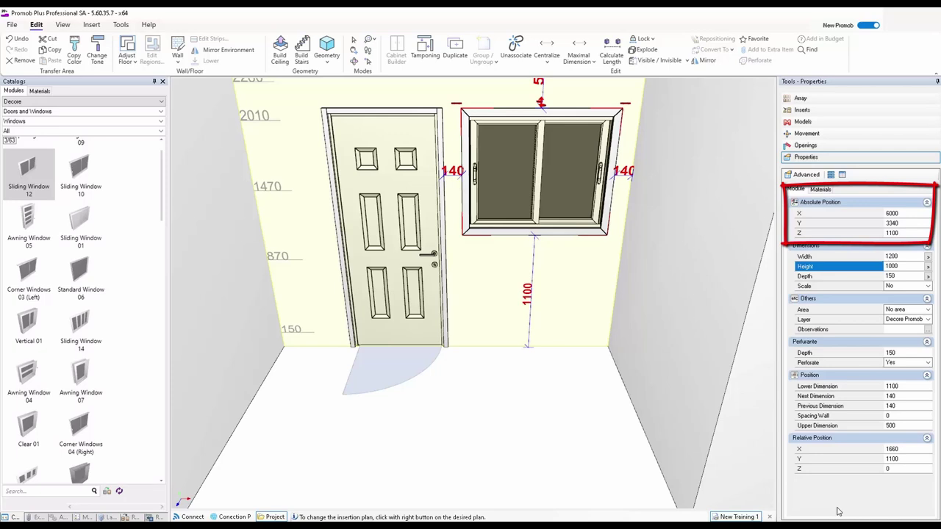
# Set the window's absolute Z position to 1000 mm and deselect the window
pyautogui.press('Tab')
pyautogui.press('Up')
pyautogui.press('Up')
pyautogui.press('Up')
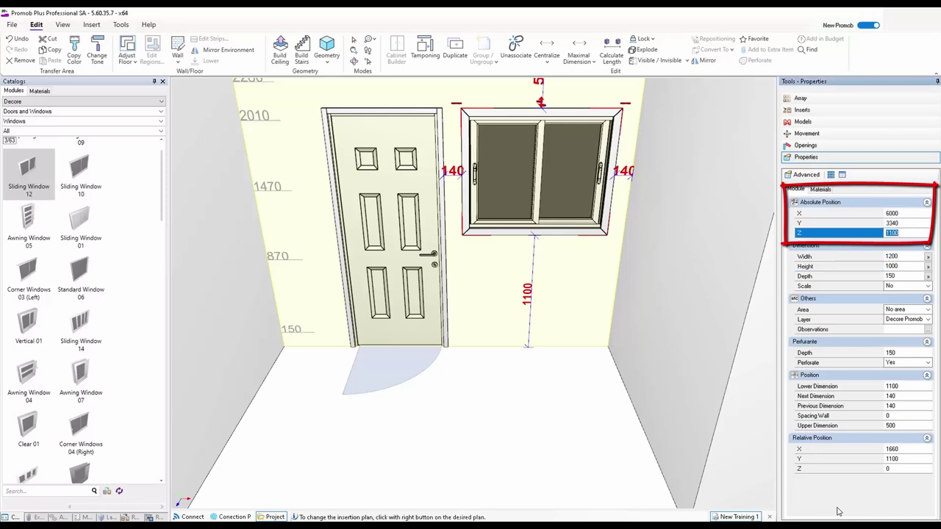
pyautogui.write('1000')
pyautogui.press('Return')
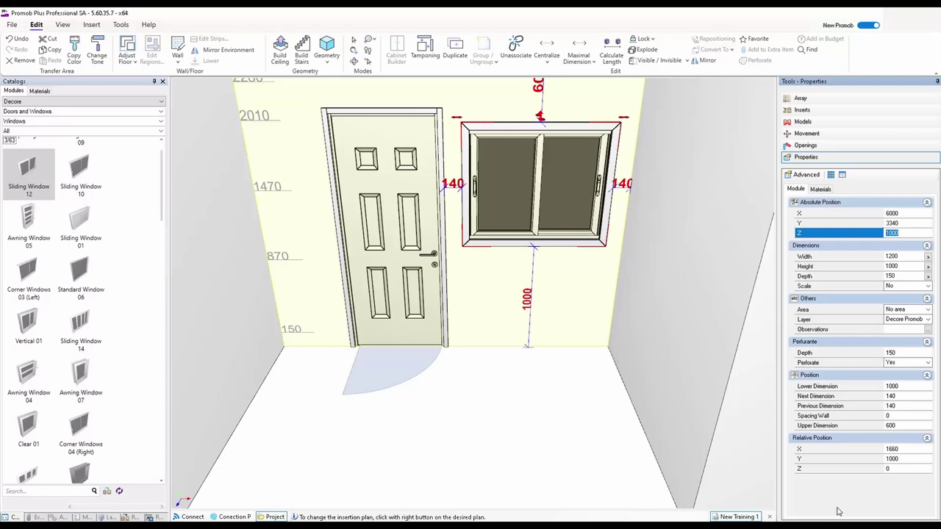
pyautogui.press('Escape')
# Switch the catalog from modules to materials and choose the Wood collection from the materials list
pyautogui.scroll(-4, 472, 292)
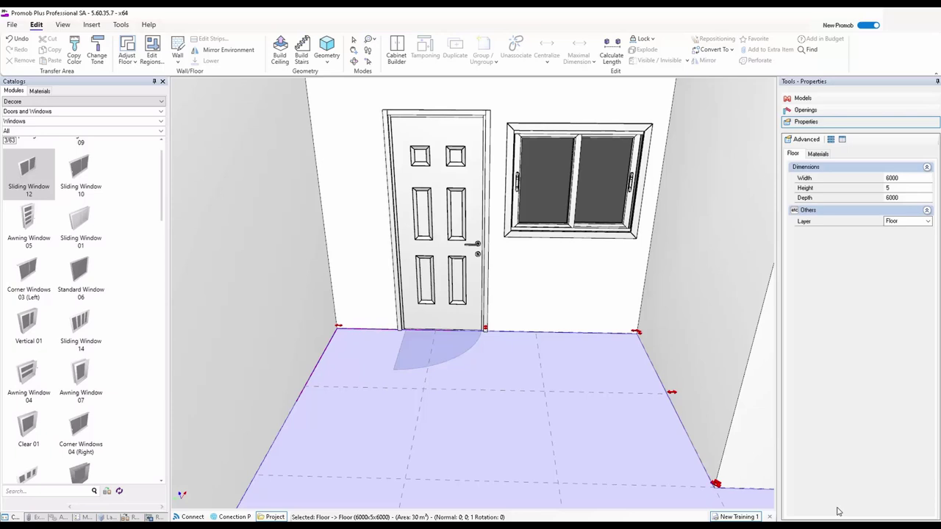
pyautogui.press('Down')
pyautogui.press('Up')
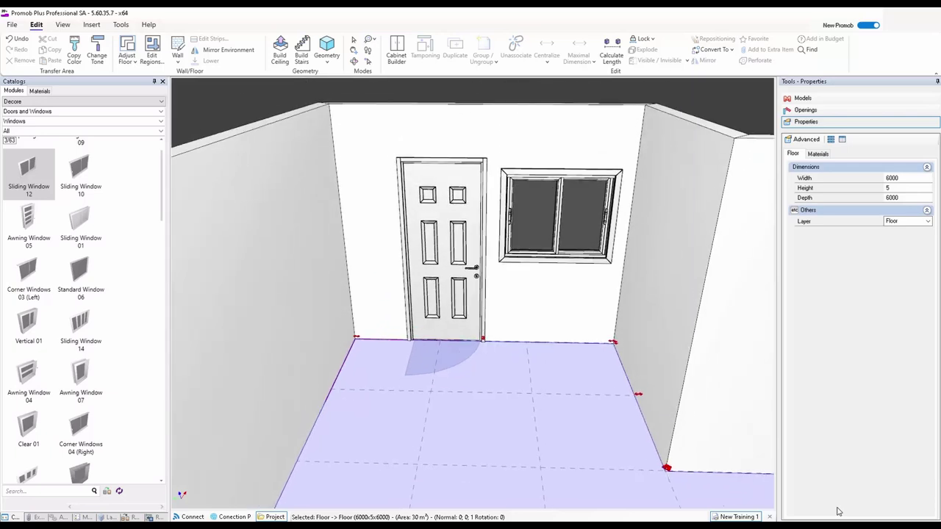
pyautogui.press('Down')
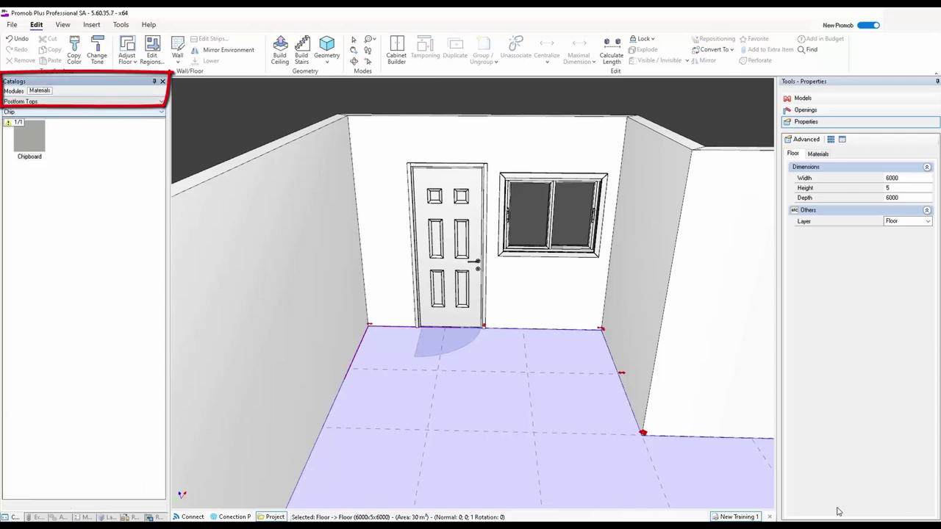
pyautogui.hotkey('alt', 'Down')
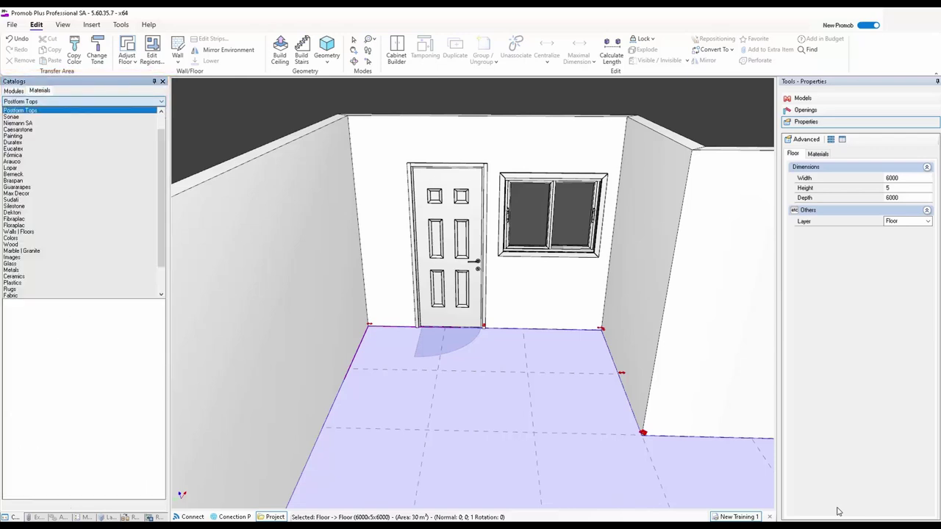
pyautogui.press('Down')
pyautogui.press('Down')
pyautogui.press('Down')
pyautogui.press('Down')
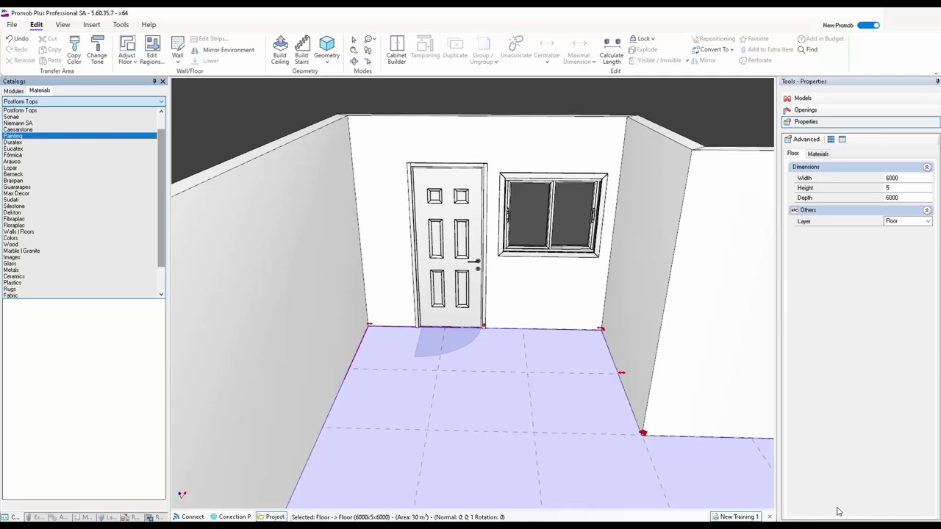
pyautogui.moveTo(161, 197); pyautogui.dragTo(161, 183)
pyautogui.press('Home')
pyautogui.press('Down')
pyautogui.press('Down')
pyautogui.press('Down')
pyautogui.press('Down')
pyautogui.press('Down')
pyautogui.press('Down')
pyautogui.press('Down')
pyautogui.press('Down')
pyautogui.press('Down')
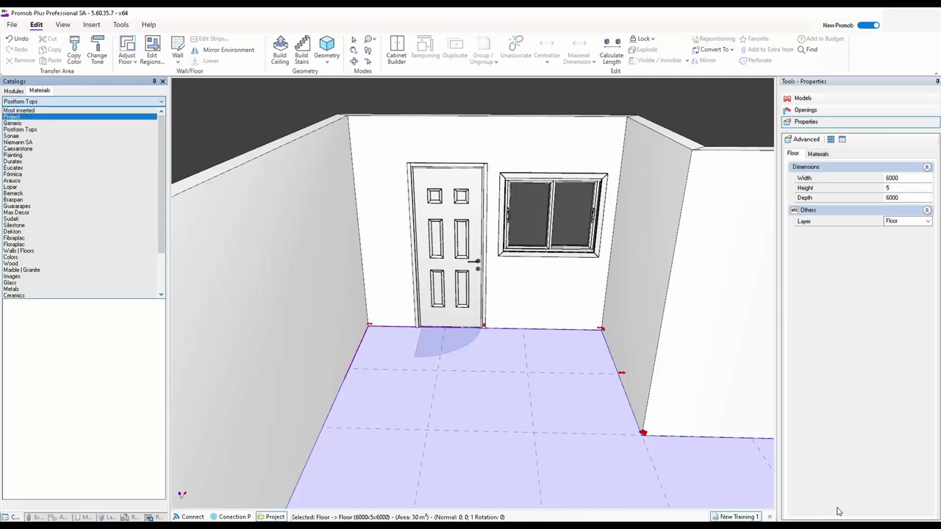
pyautogui.press('Down')
pyautogui.press('Down')
pyautogui.press('Down')
pyautogui.press('Down')
pyautogui.press('Down')
pyautogui.press('Down')
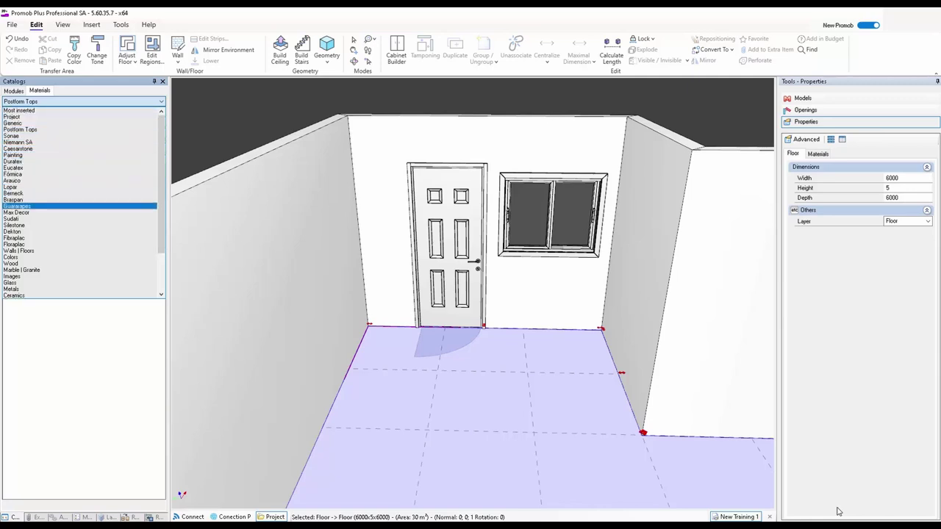
pyautogui.press('Up')
pyautogui.press('Up')
pyautogui.press('Up')
pyautogui.press('Up')
pyautogui.press('Up')
pyautogui.press('Up')
pyautogui.press('Down')
pyautogui.press('Down')
pyautogui.press('Down')
pyautogui.press('Down')
pyautogui.press('Down')
pyautogui.press('Down')
pyautogui.press('Down')
pyautogui.press('Down')
pyautogui.press('Down')
pyautogui.press('Down')
pyautogui.press('Down')
pyautogui.press('Down')
pyautogui.press('Down')
pyautogui.press('Down')
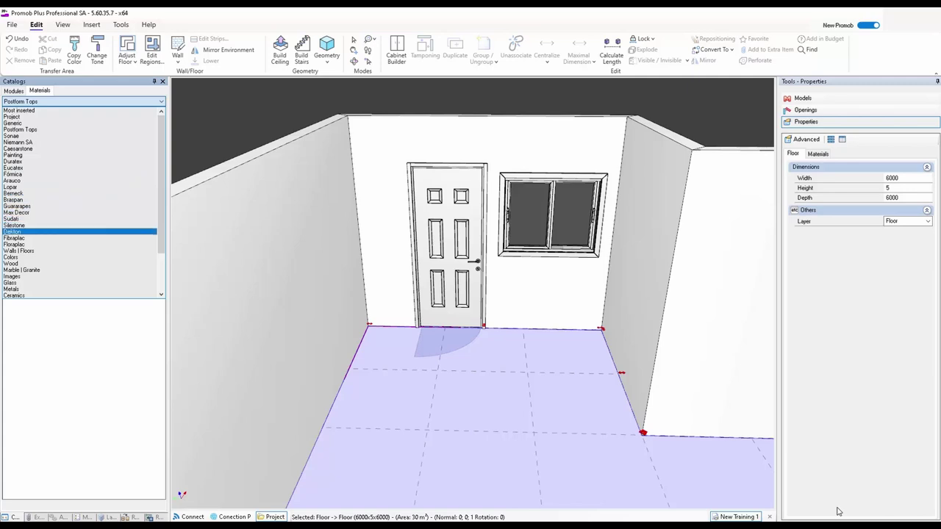
pyautogui.press('Down')
pyautogui.press('Return')
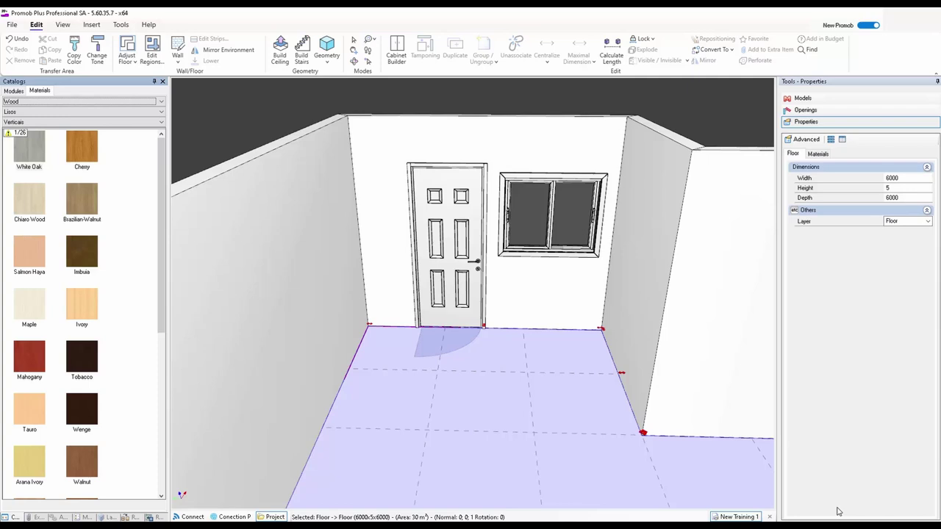
# Apply the Chiaro Wood material to the door's leaf and frame
pyautogui.press('Down')
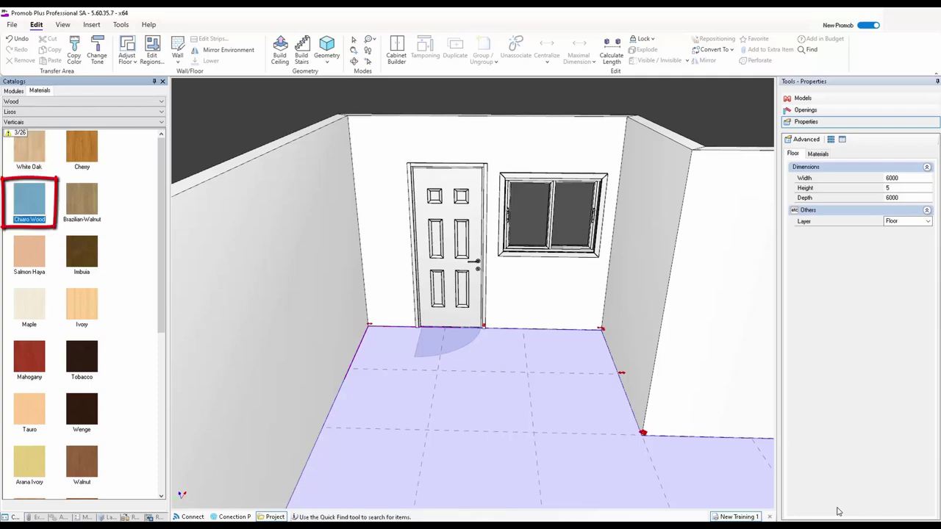
pyautogui.moveTo(30, 198); pyautogui.dragTo(393, 235)
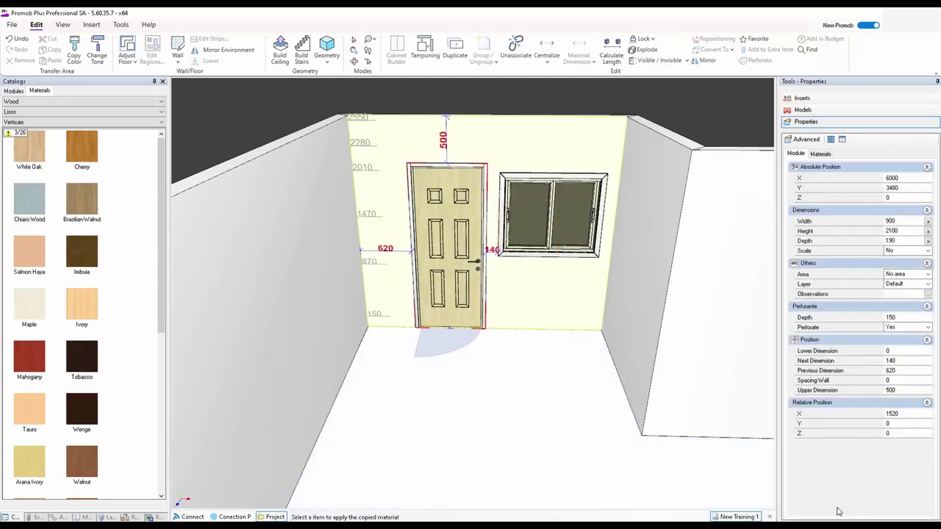
pyautogui.scroll(5, 444, 254)
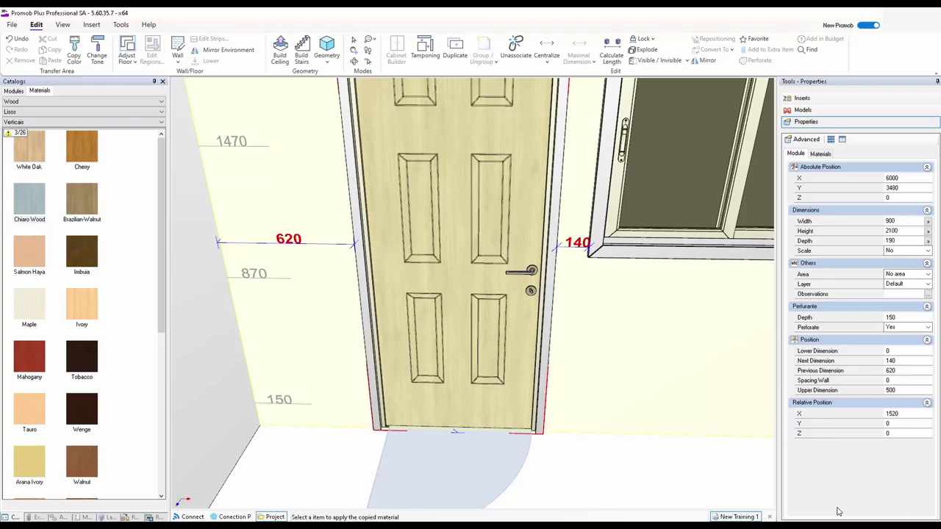
pyautogui.press('Return')
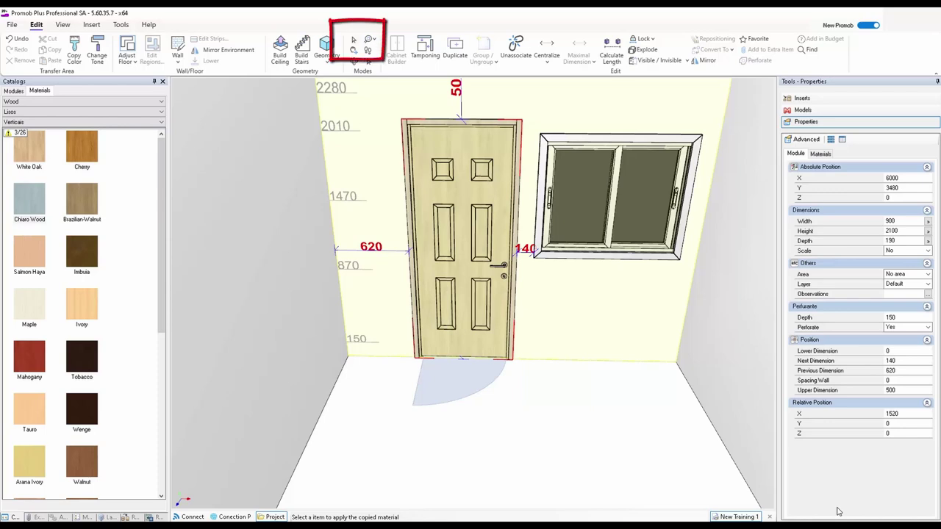
# Switch the materials catalog from Wood to the Walls | Floors collection
pyautogui.press('m')
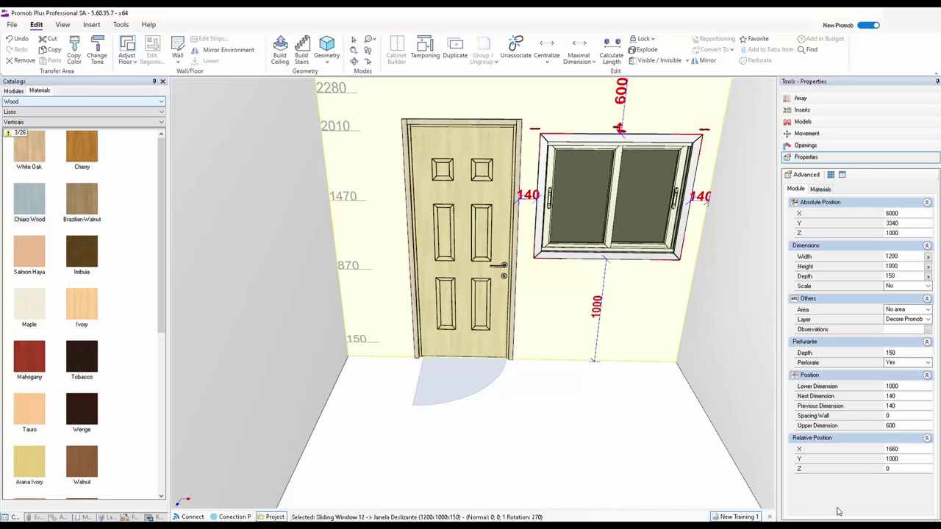
pyautogui.click(83, 101)
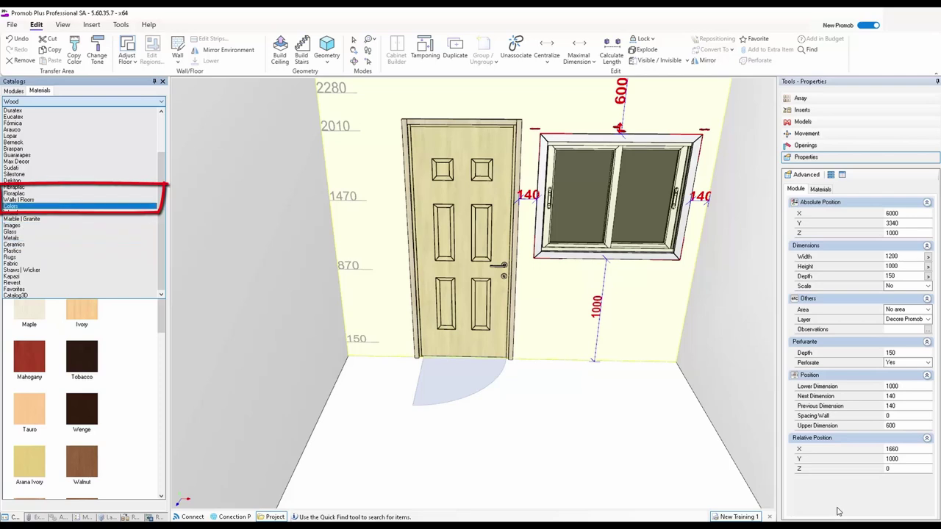
pyautogui.press('Up')
pyautogui.press('Return')
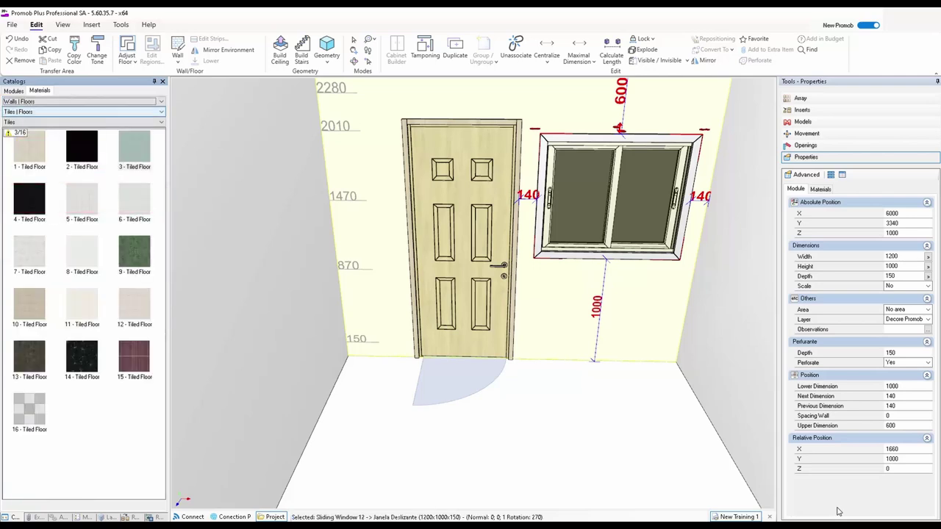
# Look through the Tiles | Floors subcategories, from Tiles to Hydraulics, and keep Tiles chosen
pyautogui.press('Tab')
pyautogui.hotkey('alt', 'Down')
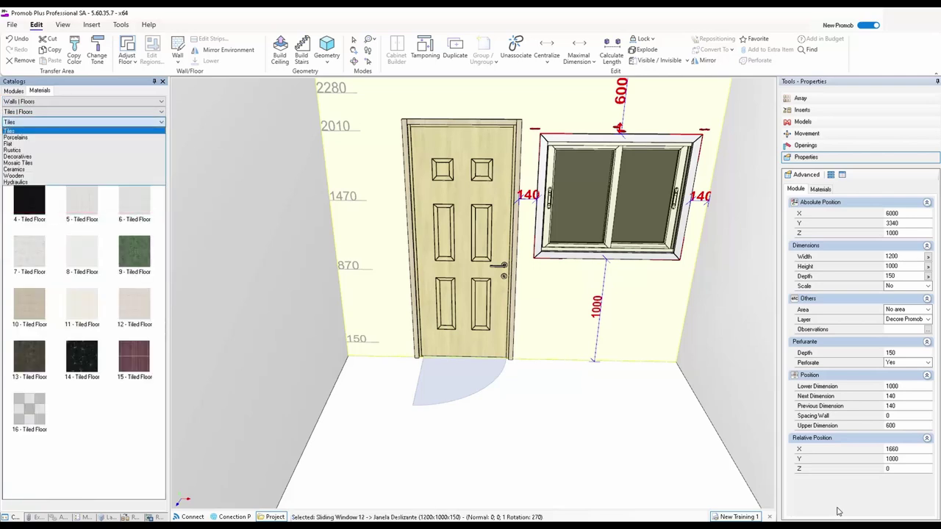
pyautogui.press('Down')
pyautogui.press('Down')
pyautogui.press('Down')
pyautogui.press('Down')
pyautogui.press('Down')
pyautogui.press('Down')
pyautogui.press('Down')
pyautogui.press('Down')
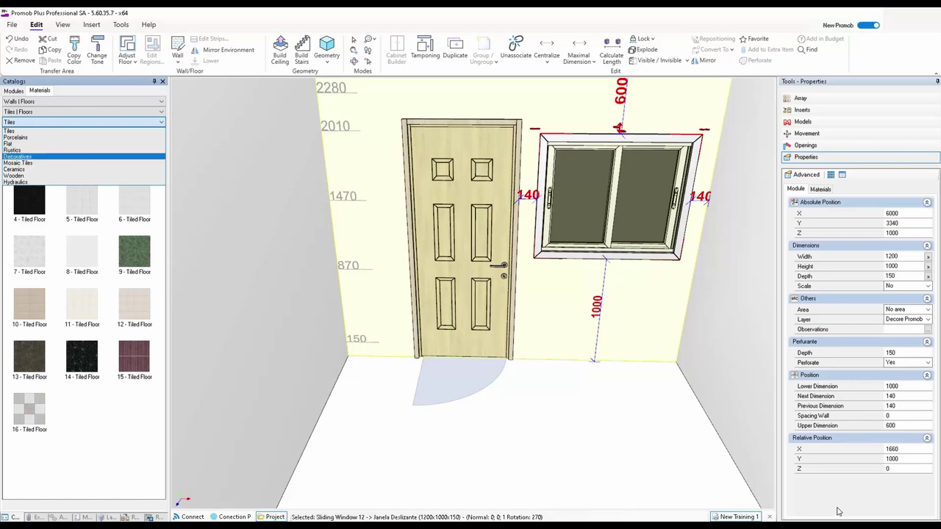
pyautogui.press('Up')
pyautogui.press('Up')
pyautogui.press('Up')
pyautogui.press('Up')
pyautogui.press('Up')
pyautogui.press('Up')
pyautogui.press('Up')
pyautogui.press('Up')
pyautogui.press('Return')
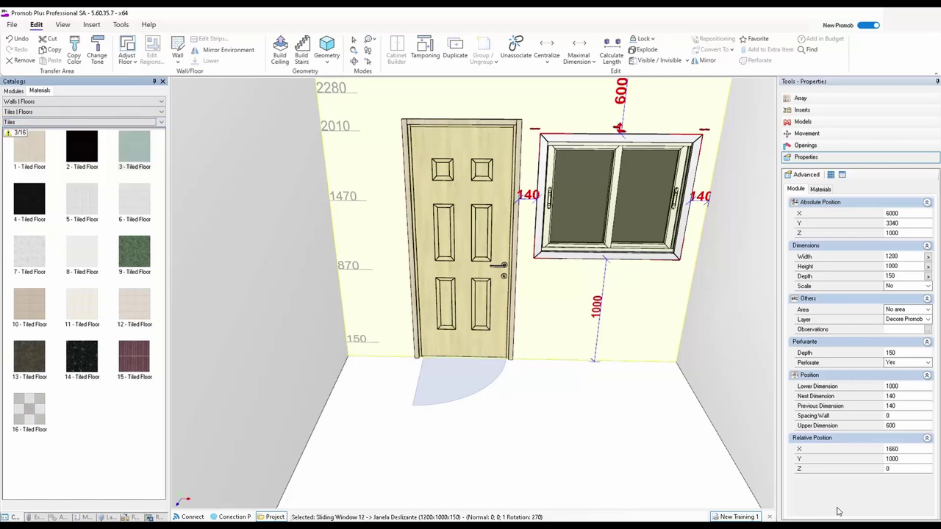
# Apply the 11 - Tiled Floor material to the floor and give it the Mineral > Ceramic > Raw > Semi Gloss finish
pyautogui.press('Tab')
pyautogui.press('Return')
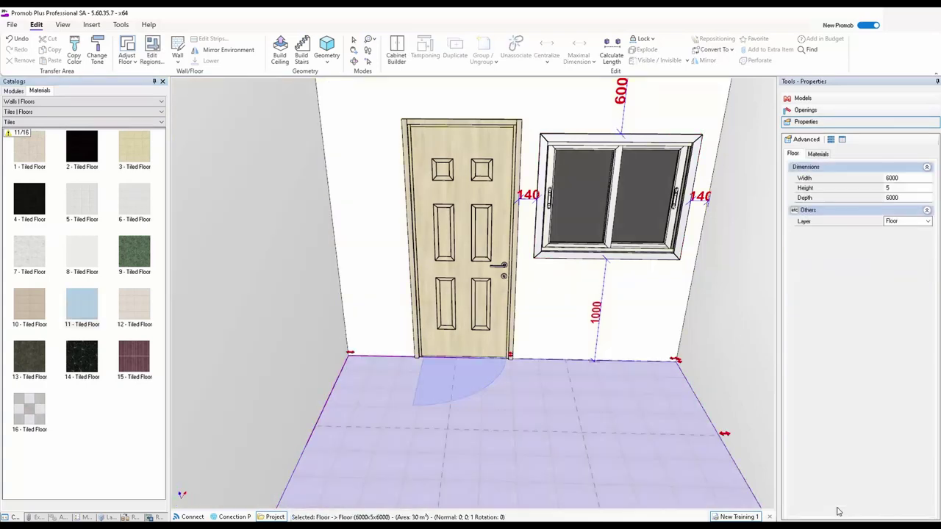
pyautogui.scroll(-5, 500, 368)
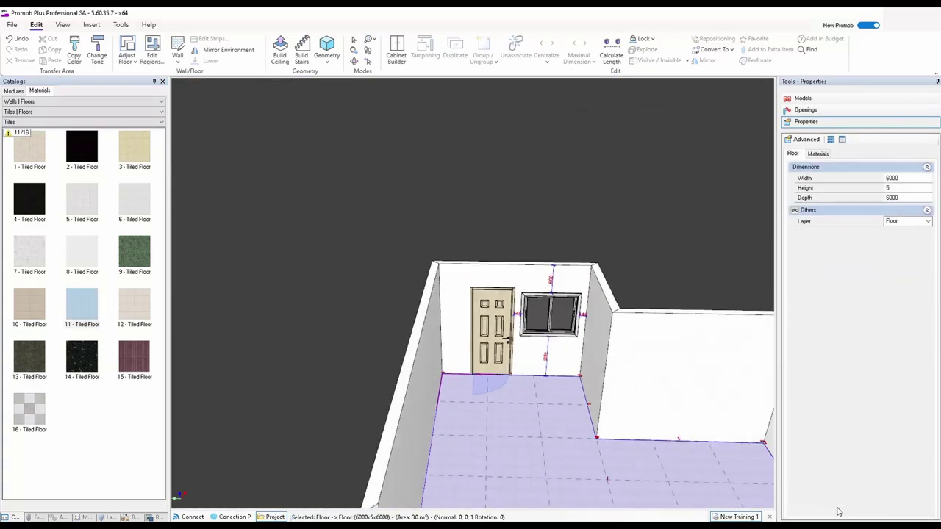
pyautogui.moveTo(500, 375); pyautogui.dragTo(478, 302, button='middle')
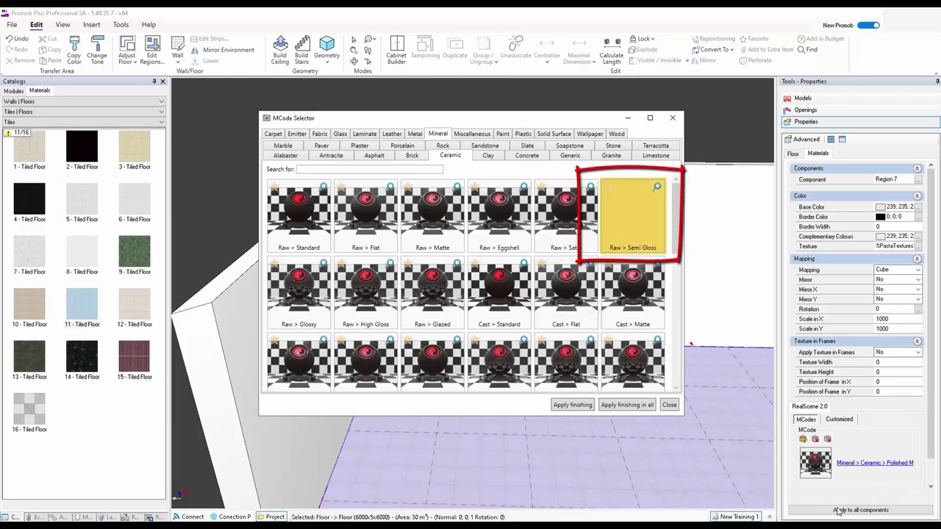
pyautogui.press('Return')
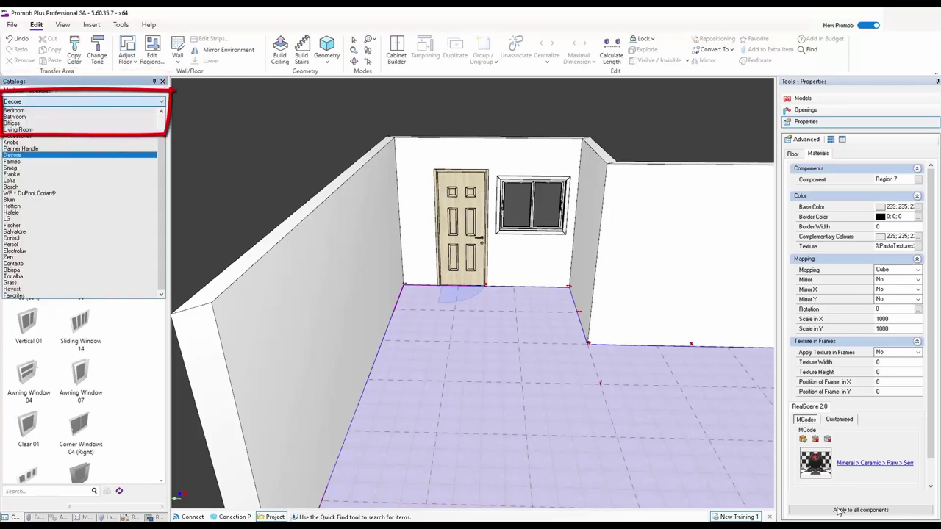
# Switch the catalog from materials back to modules and choose the Corners group of the Kitchens Base Cabinets
pyautogui.scroll(2, 81, 174)
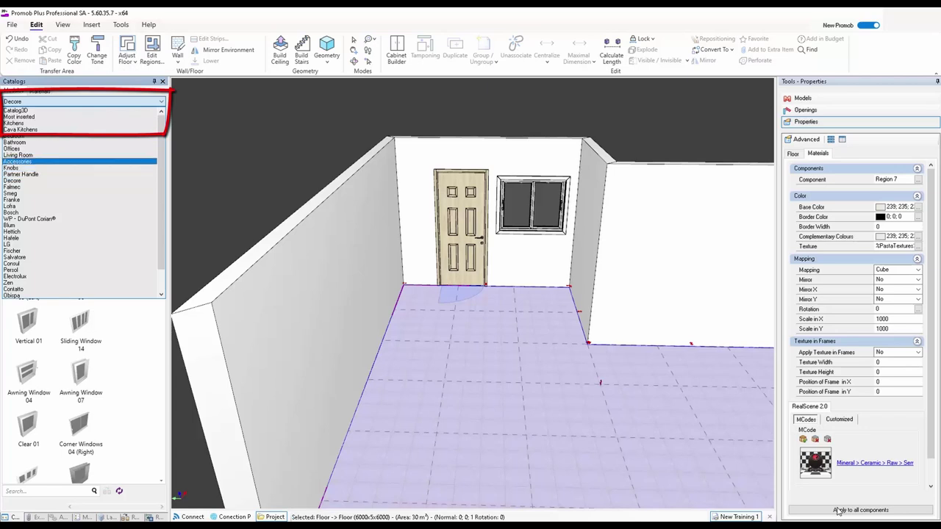
pyautogui.press('Return')
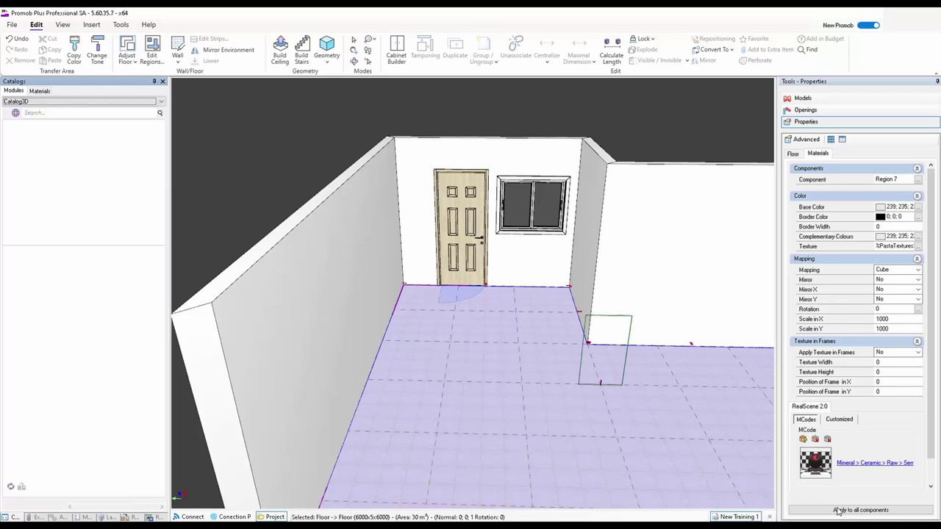
pyautogui.hotkey('alt', 'Down')
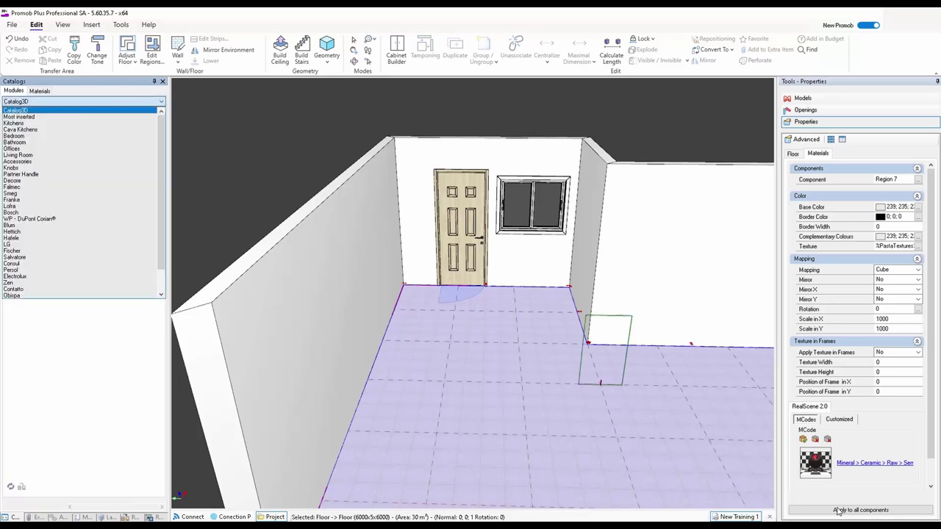
pyautogui.press('Down')
pyautogui.press('Down')
pyautogui.press('Return')
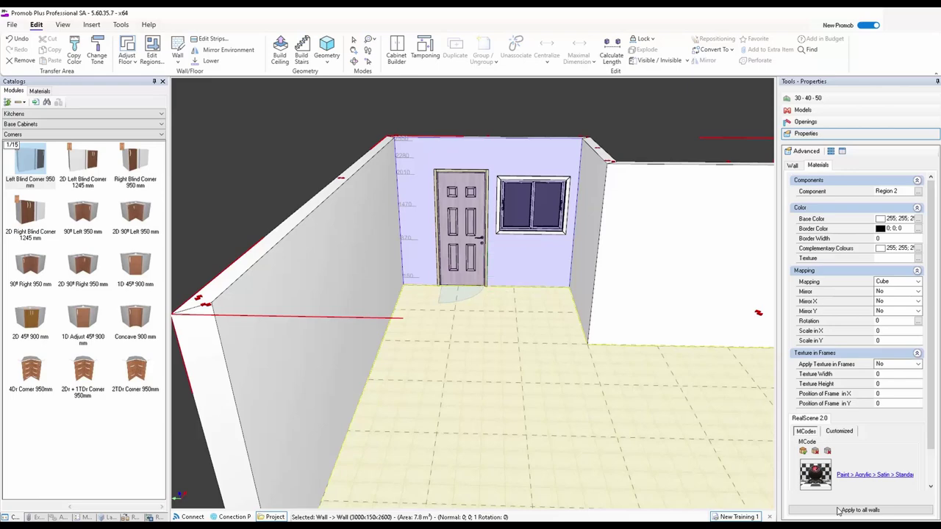
# Insert the 90º Left 950 mm corner cabinet below the window and fit it into the corner against the adjacent wall
pyautogui.scroll(6, 539, 257)
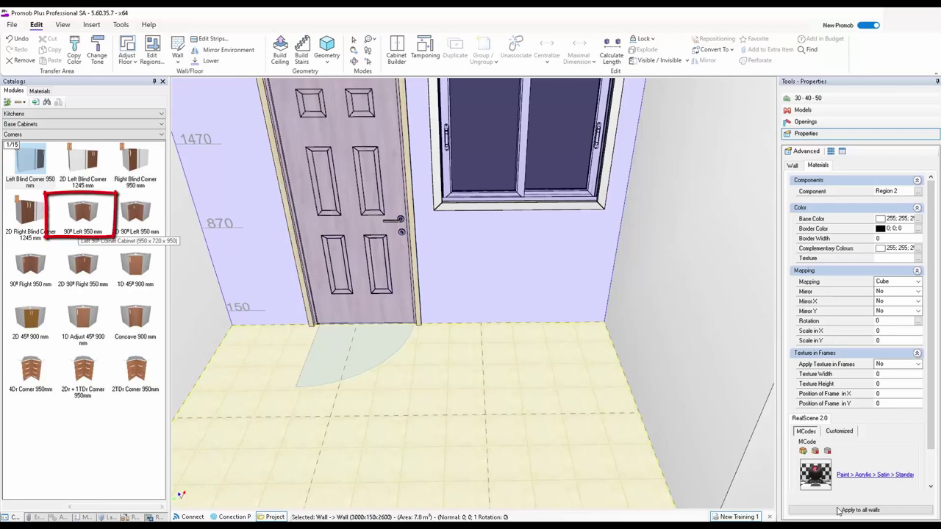
pyautogui.click(83, 213)
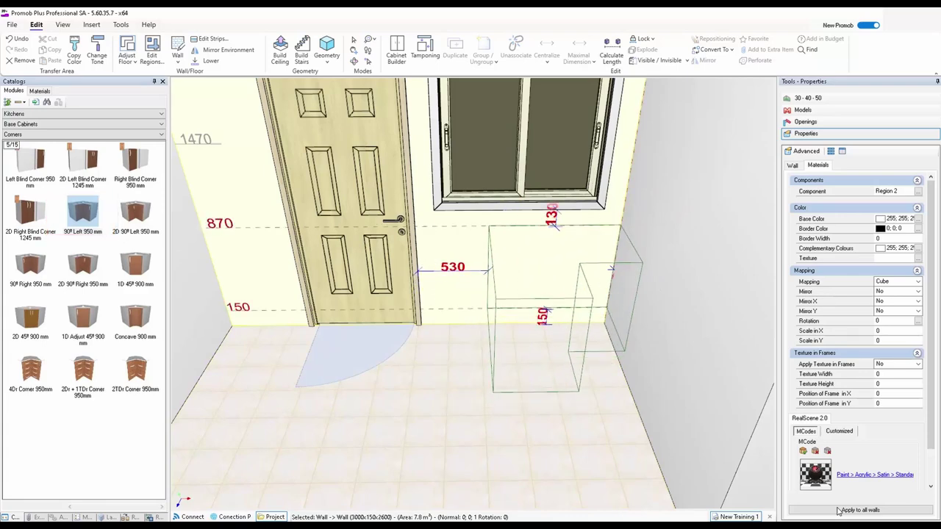
pyautogui.click(610, 268)
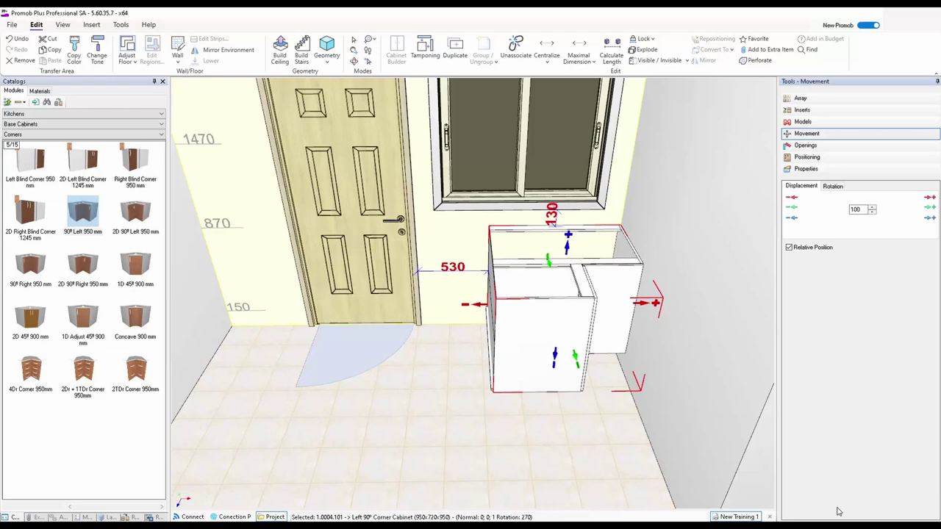
pyautogui.rightClick(539, 240)
pyautogui.click(561, 279)
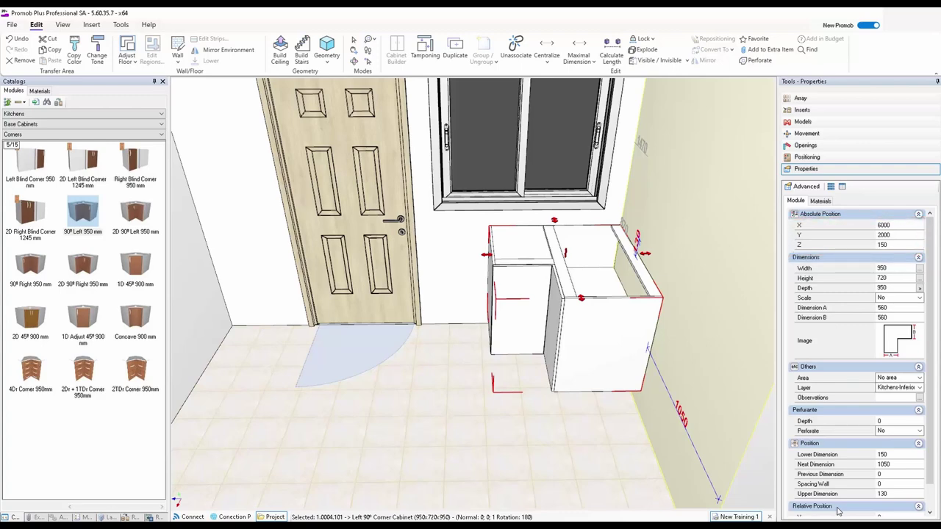
# Set the corner cabinet's width and depth to 850 mm
pyautogui.press('Tab')
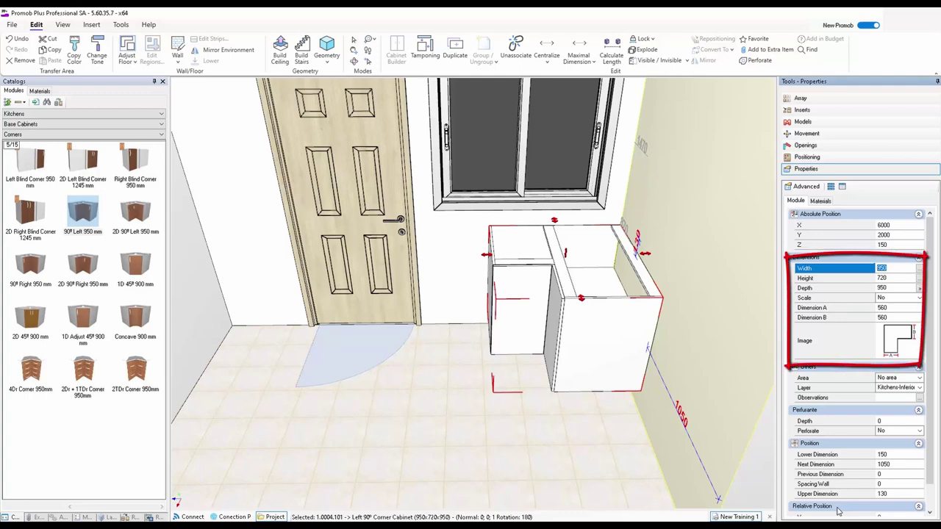
pyautogui.write('80')
pyautogui.press('BackSpace')
pyautogui.write('50')
pyautogui.press('Tab')
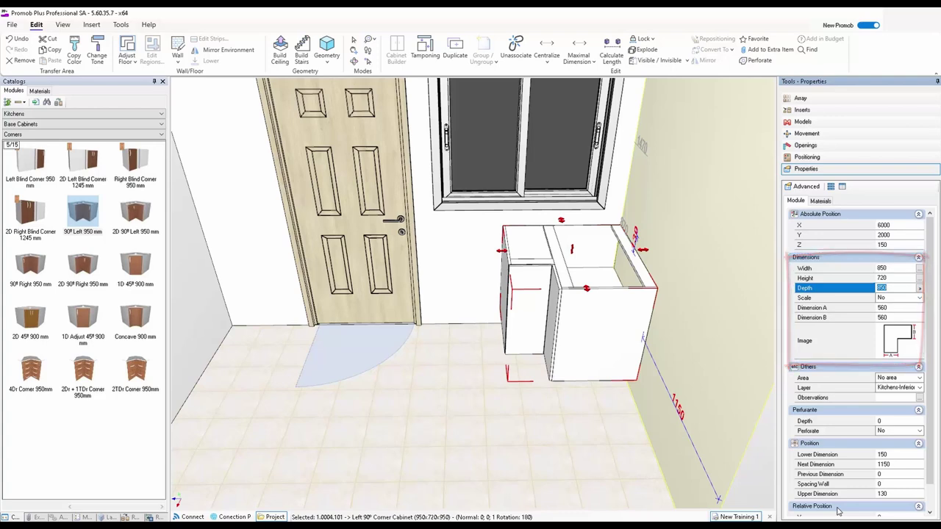
pyautogui.press('Escape')
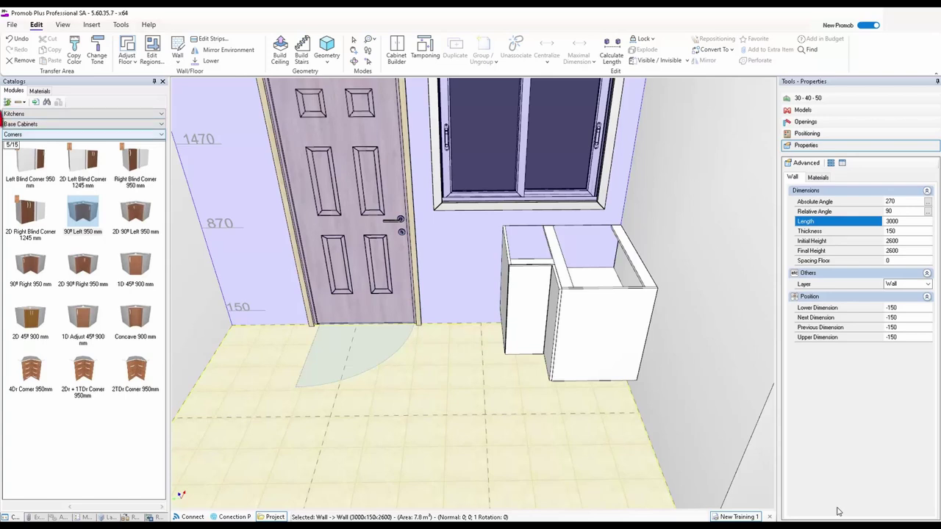
# Insert the 2D 800 mm cabinet from the Base Cabinets > Cabinets group on the window wall beside the door
pyautogui.hotkey('alt', 'Down')
pyautogui.press('Down')
pyautogui.press('Down')
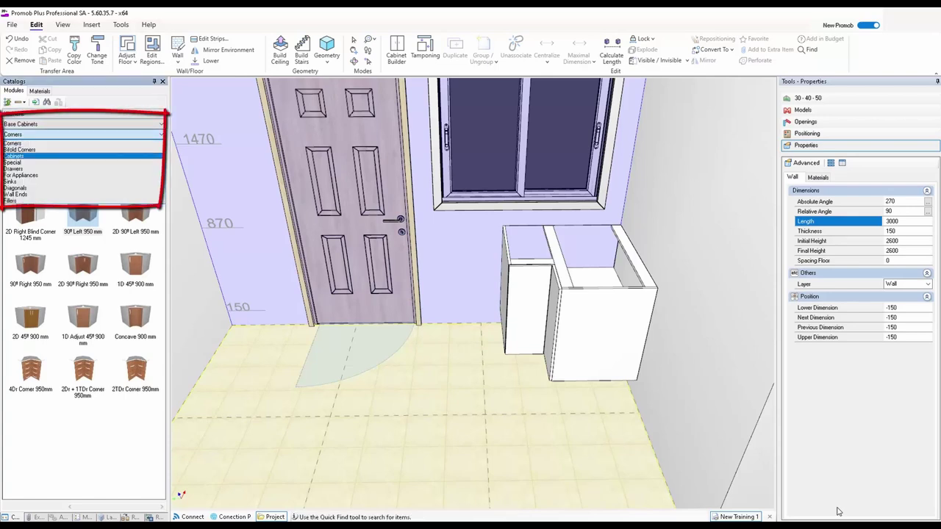
pyautogui.press('Return')
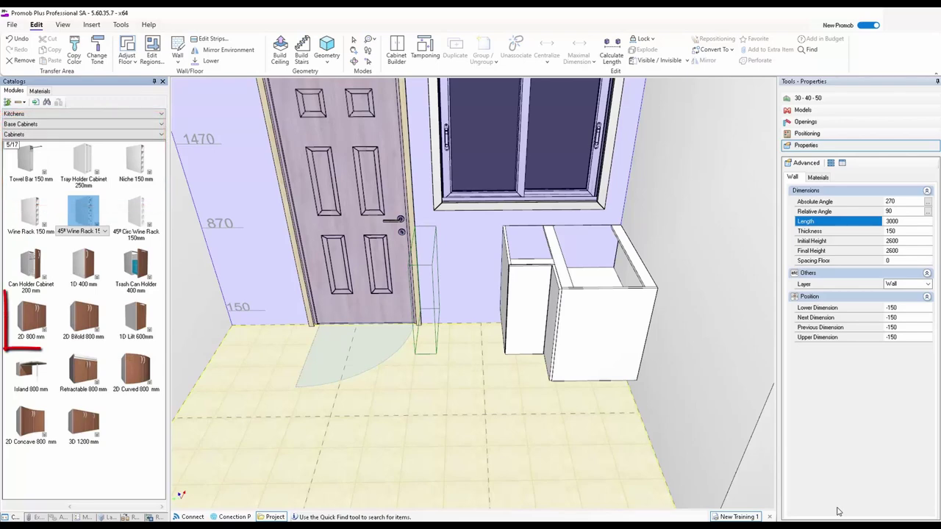
pyautogui.click(31, 318)
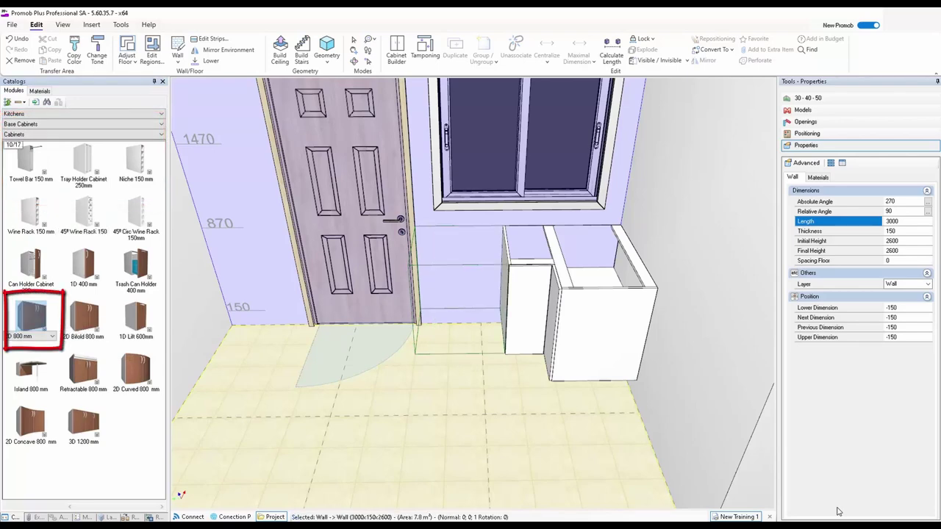
pyautogui.press('Return')
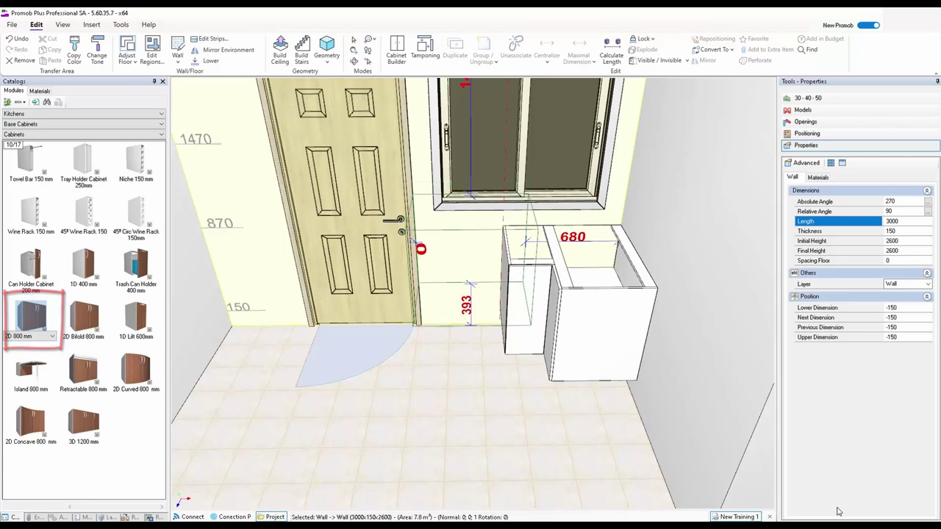
pyautogui.press('Return')
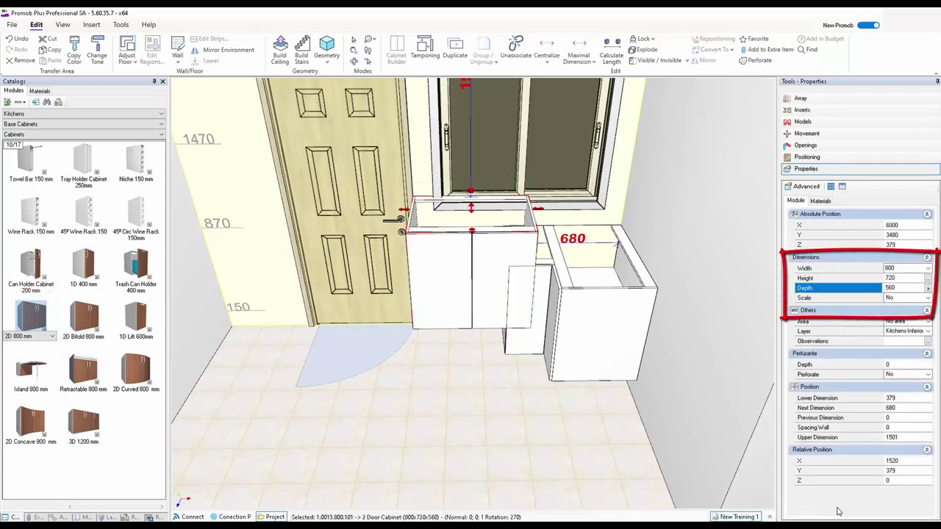
# Set the two-door cabinet's width to 600 mm and move it down level with the corner cabinet, against its side
pyautogui.press('Tab')
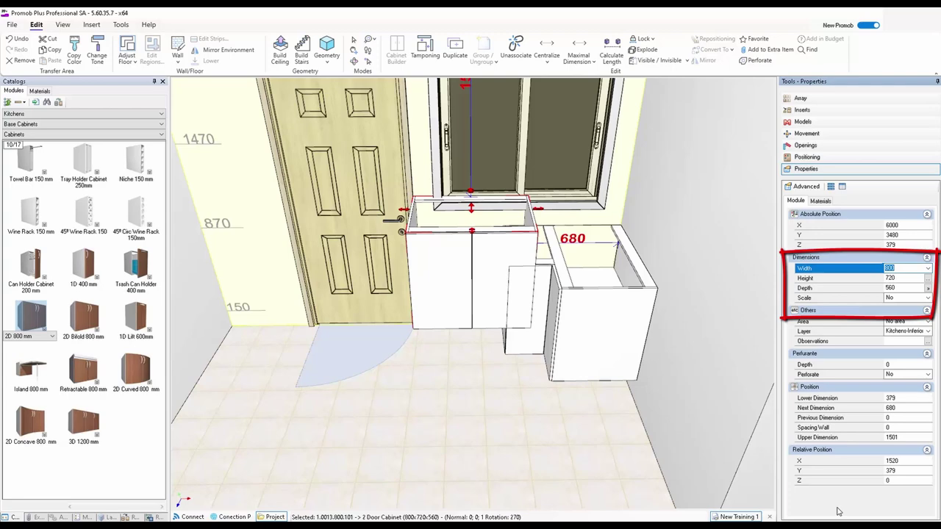
pyautogui.write('600')
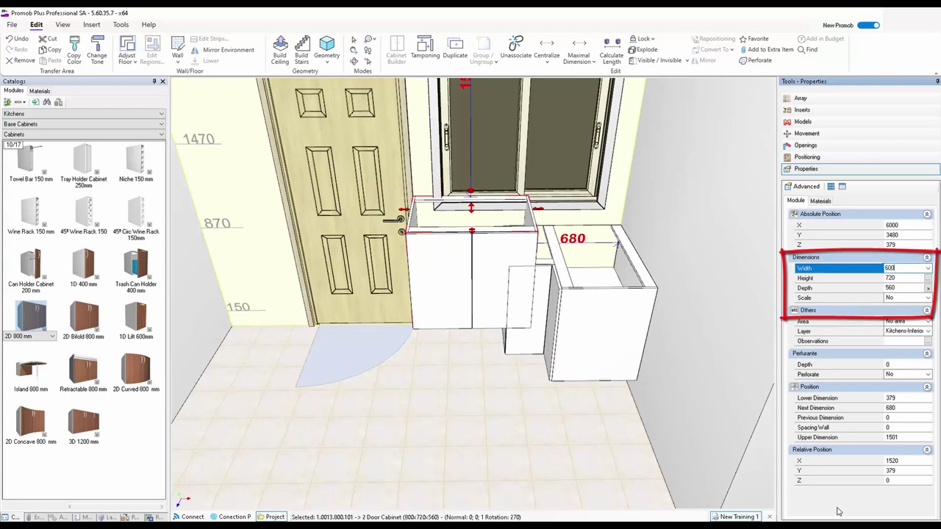
pyautogui.press('Return')
pyautogui.moveTo(455, 279); pyautogui.dragTo(461, 307)
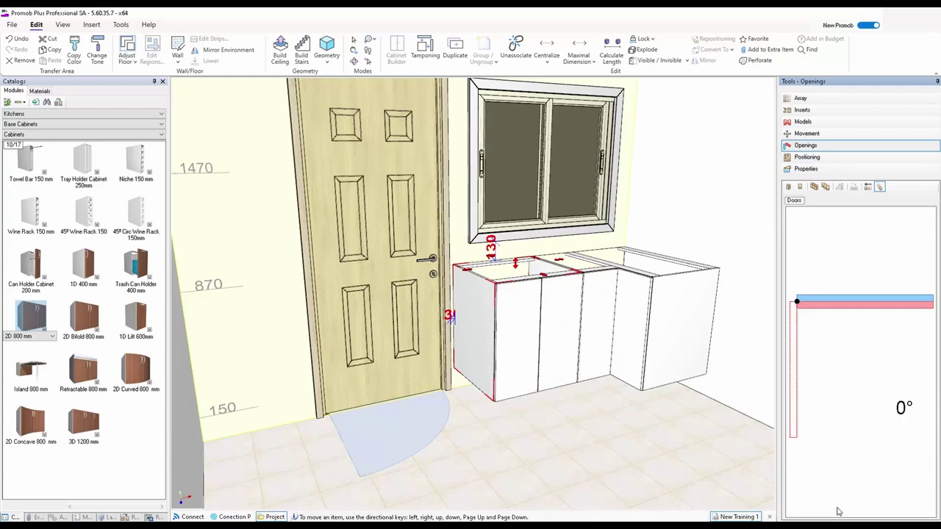
# Switch the Base Cabinets catalog from the Cabinets group to Fillers
pyautogui.press('Tab')
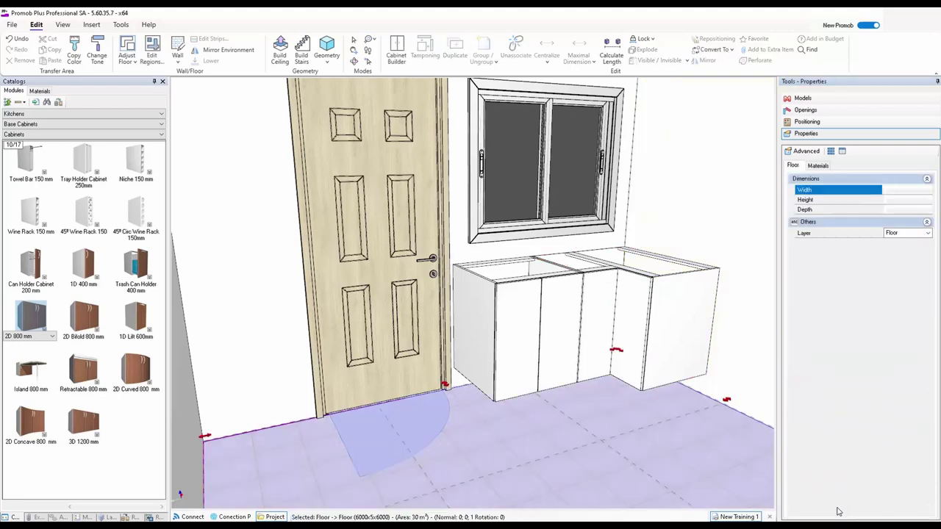
pyautogui.scroll(-1, 617, 393)
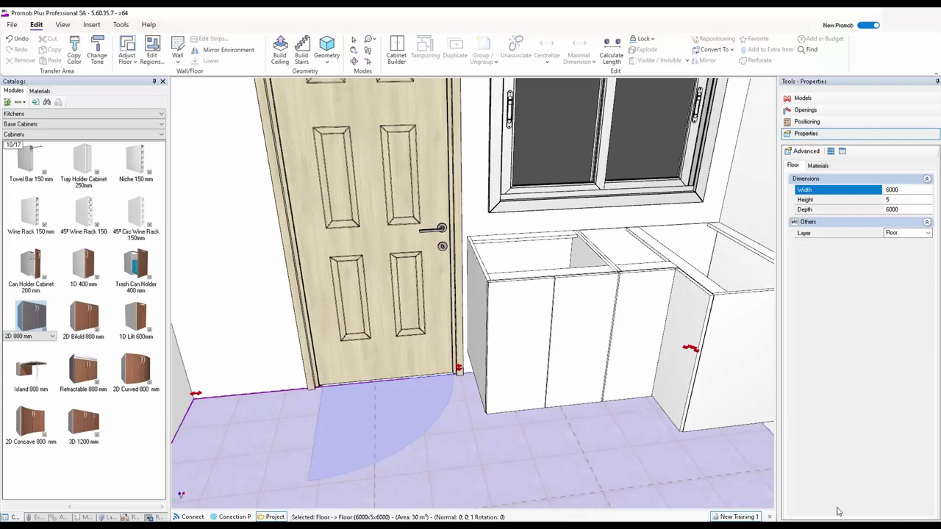
pyautogui.click(83, 134)
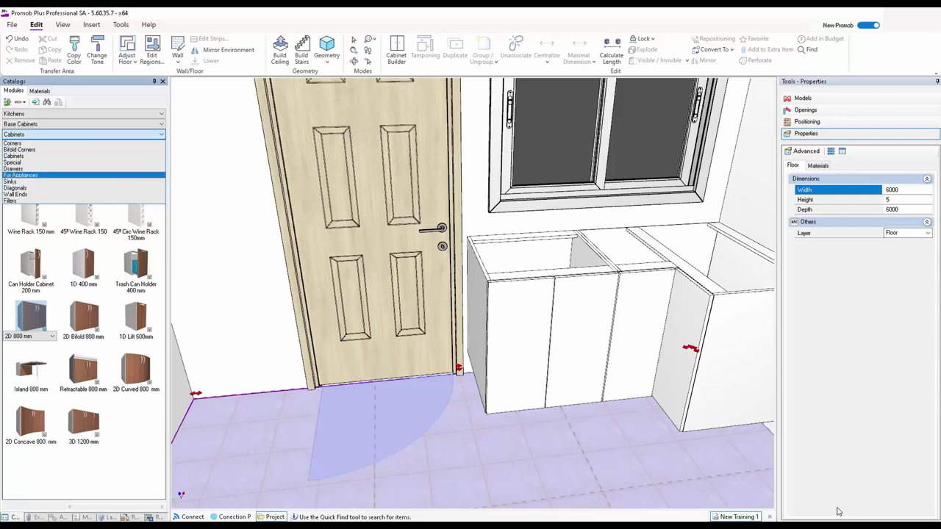
pyautogui.press('Down')
pyautogui.press('Down')
pyautogui.press('Return')
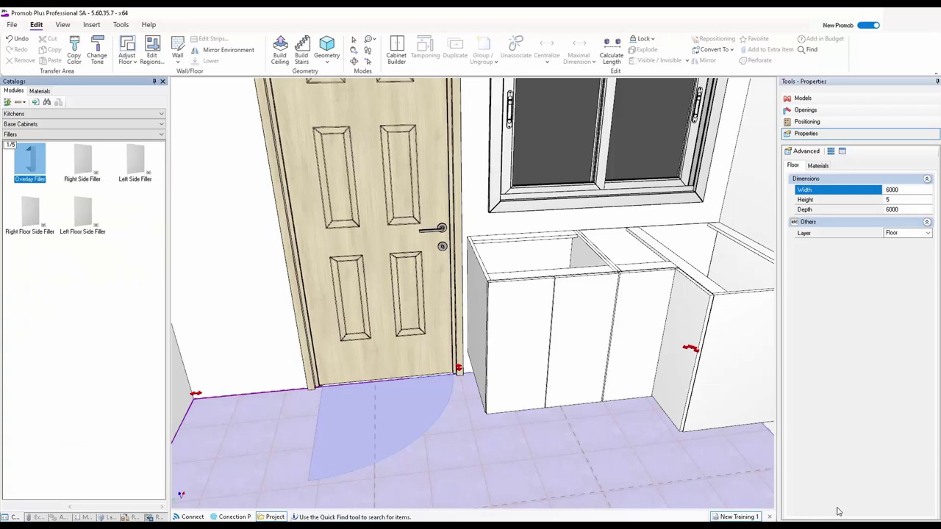
# Look through the Base Cabinets groups and open Wall Ends
pyautogui.hotkey('alt', 'Down')
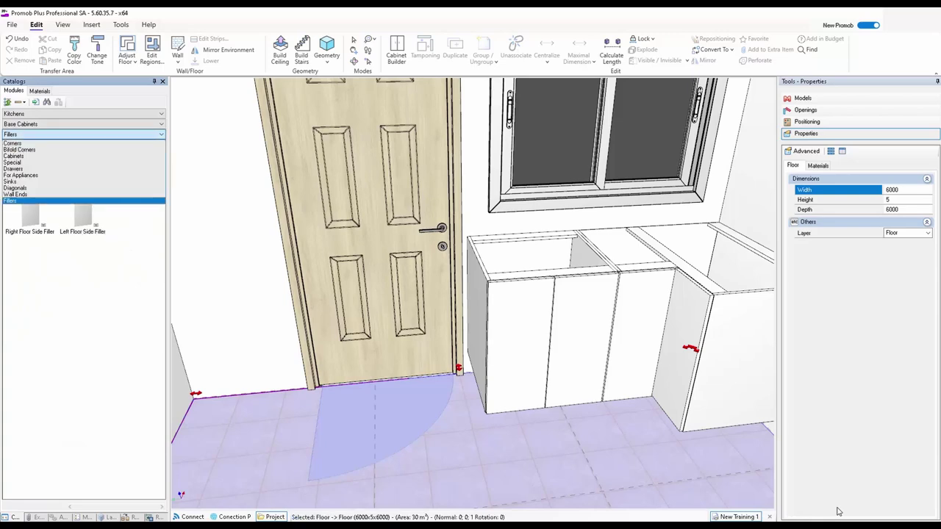
pyautogui.press('s')
pyautogui.press('s')
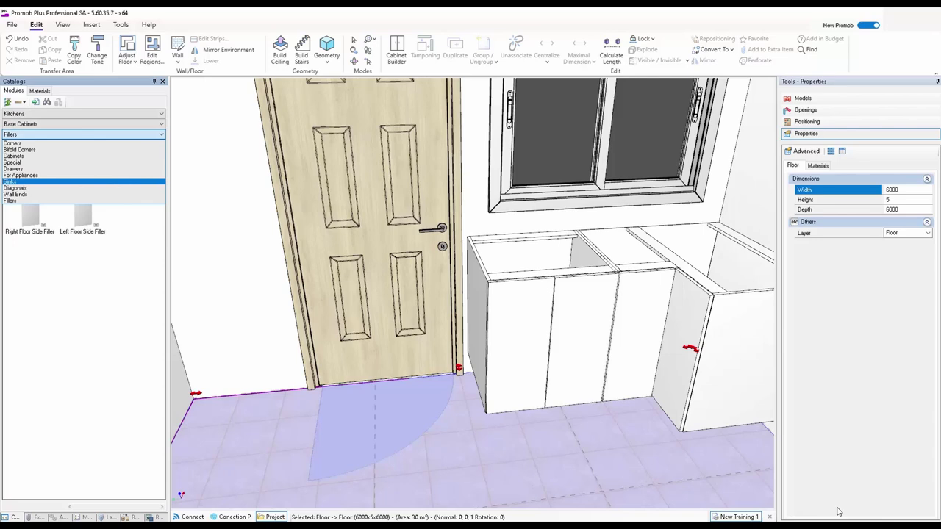
pyautogui.press('Up')
pyautogui.press('Up')
pyautogui.press('Up')
pyautogui.press('Up')
pyautogui.press('Down')
pyautogui.press('Down')
pyautogui.press('Down')
pyautogui.press('Down')
pyautogui.press('Down')
pyautogui.press('Down')
pyautogui.press('Down')
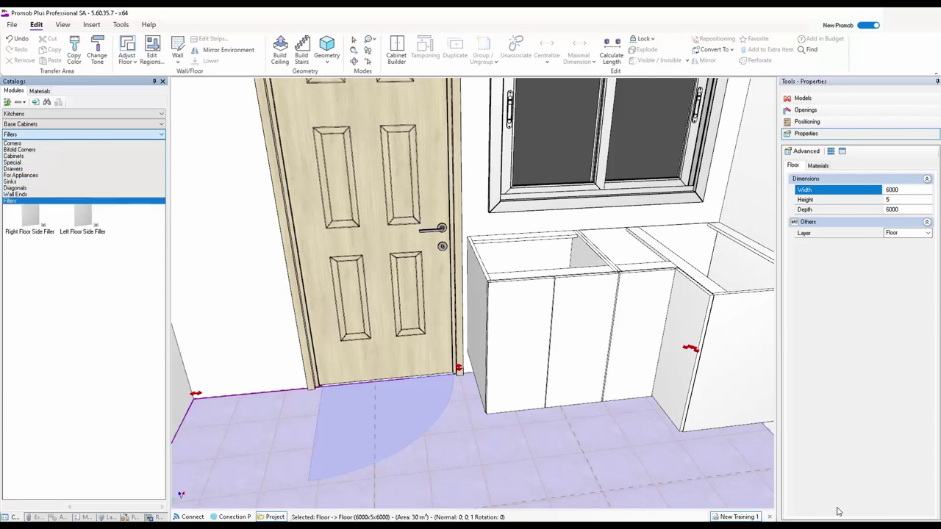
pyautogui.press('Up')
pyautogui.press('Return')
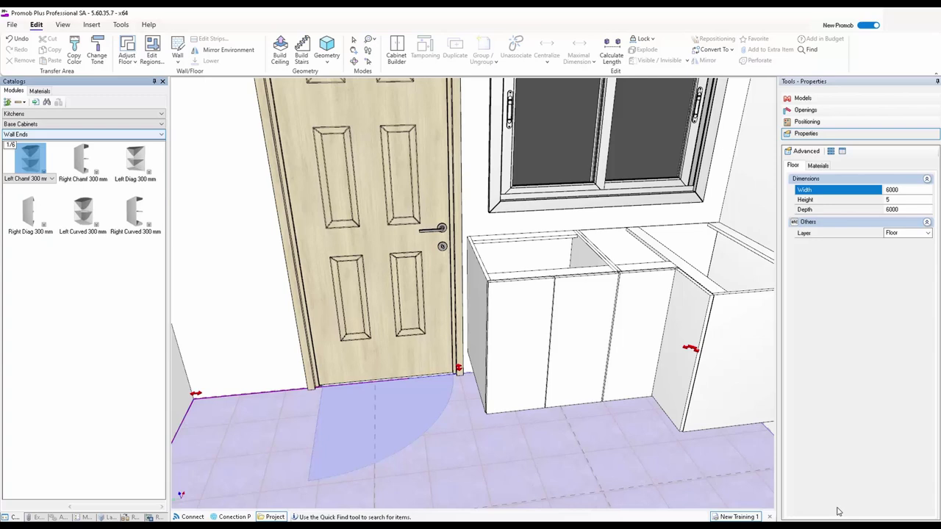
# Return to the Fillers group and insert a Right Side Filler against the two-door cabinet's side facing the door
pyautogui.hotkey('alt', 'Down')
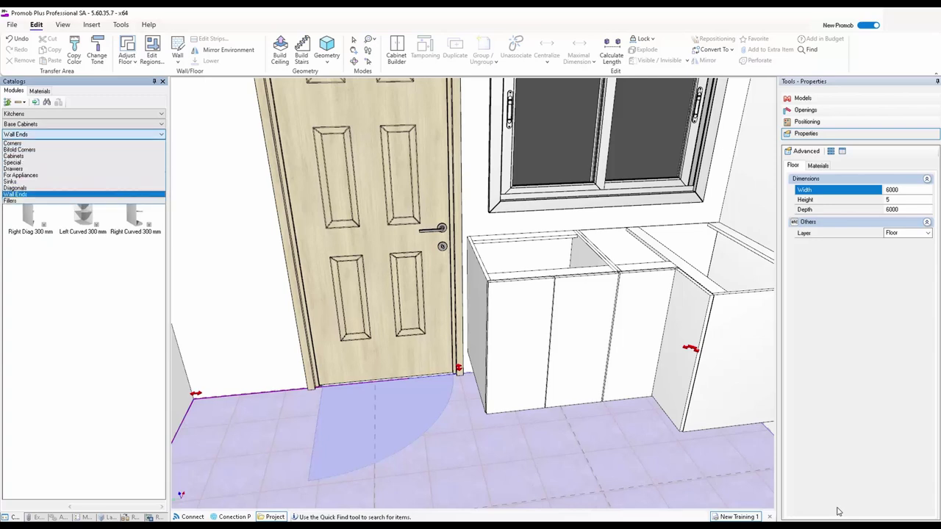
pyautogui.press('Down')
pyautogui.press('Return')
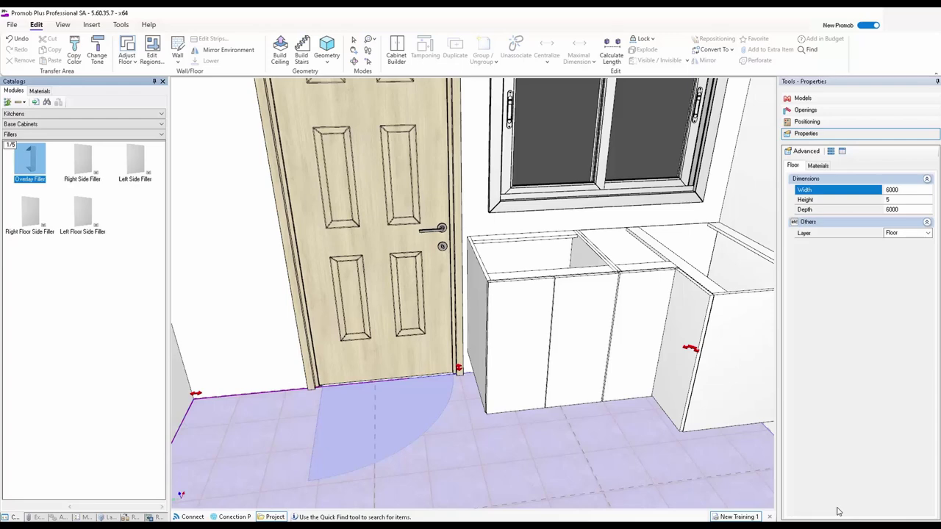
pyautogui.press('Right')
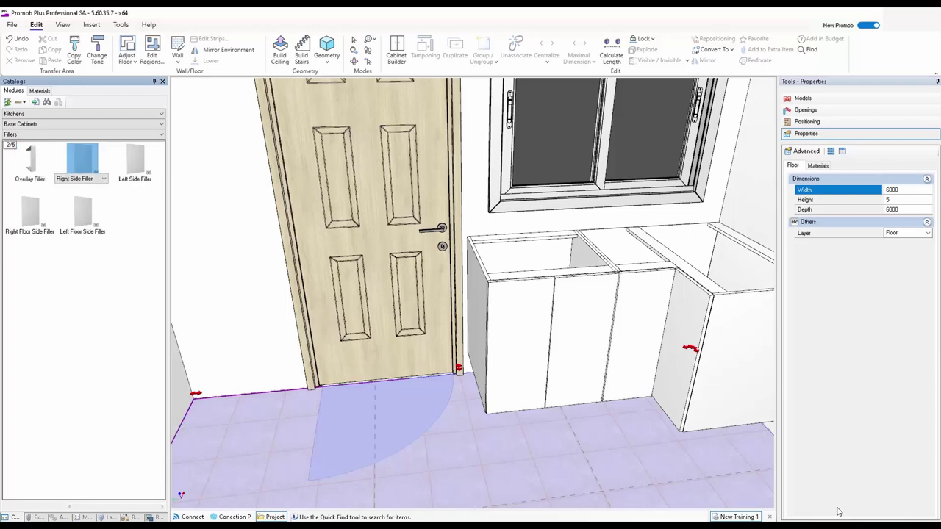
pyautogui.click(838, 511)
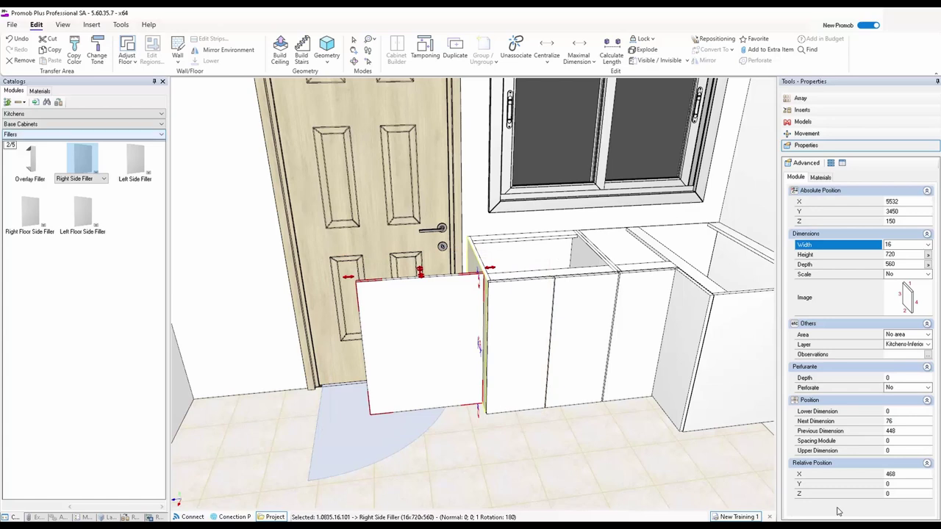
# Undo the misplaced filler insertion and place the Right Side Filler at floor level against the two-door cabinet's side facing the door
pyautogui.hotkey('ctrl', 'z')
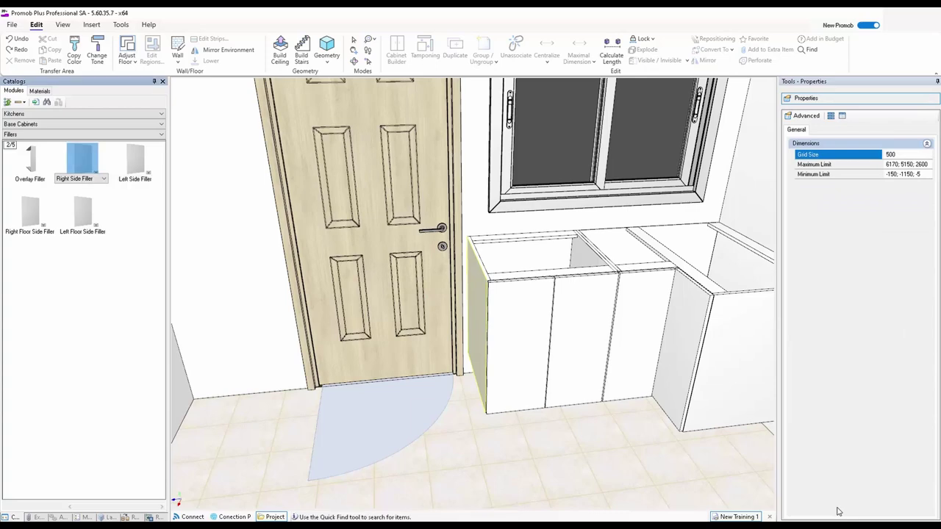
pyautogui.hotkey('ctrl', 'z')
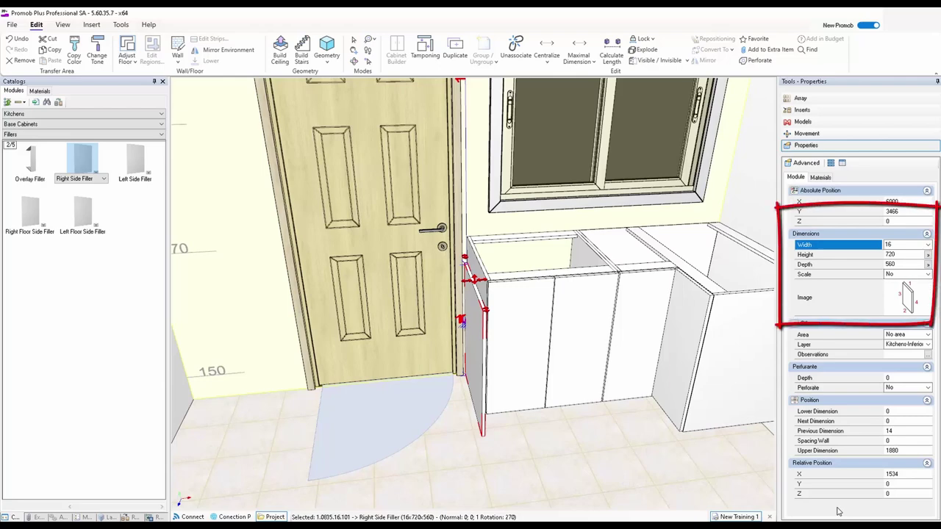
# Set the Right Side Filler's height to 870 mm and its depth to 600 mm
pyautogui.press('Tab')
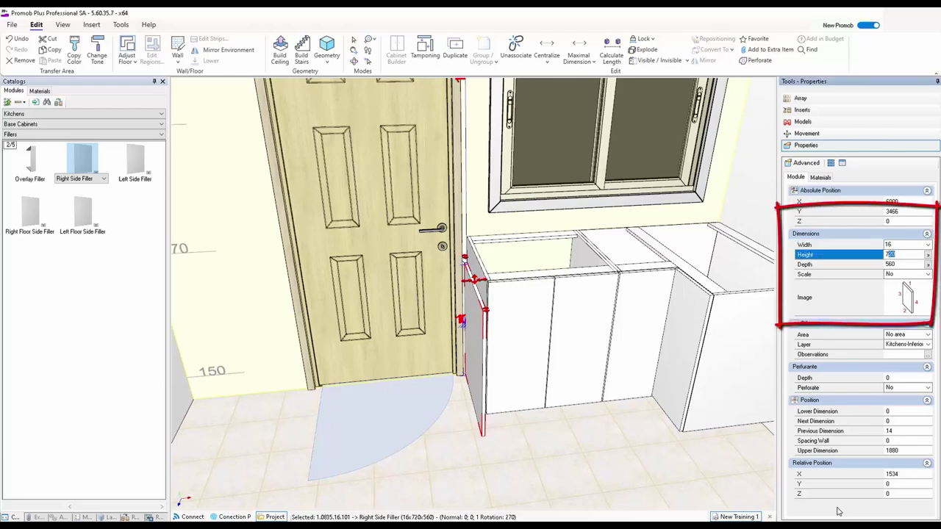
pyautogui.write('870')
pyautogui.press('Return')
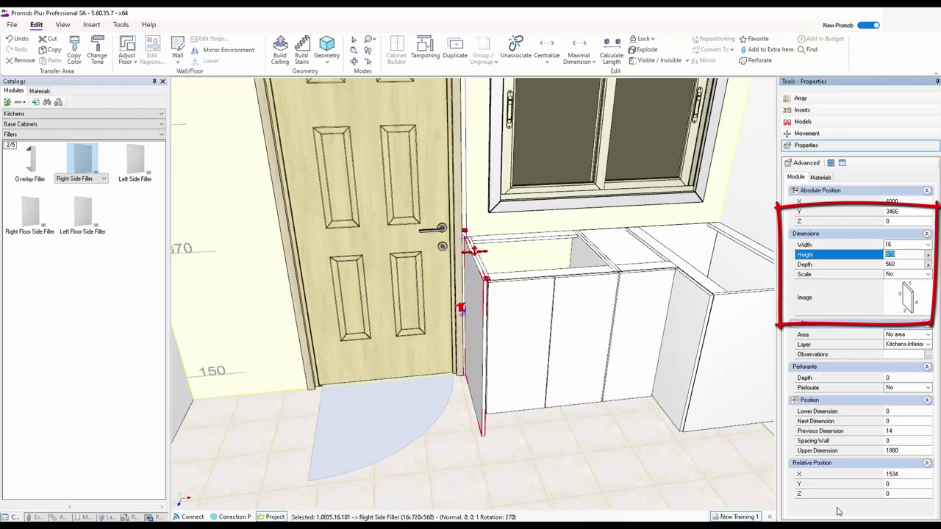
pyautogui.press('Tab')
pyautogui.write('600')
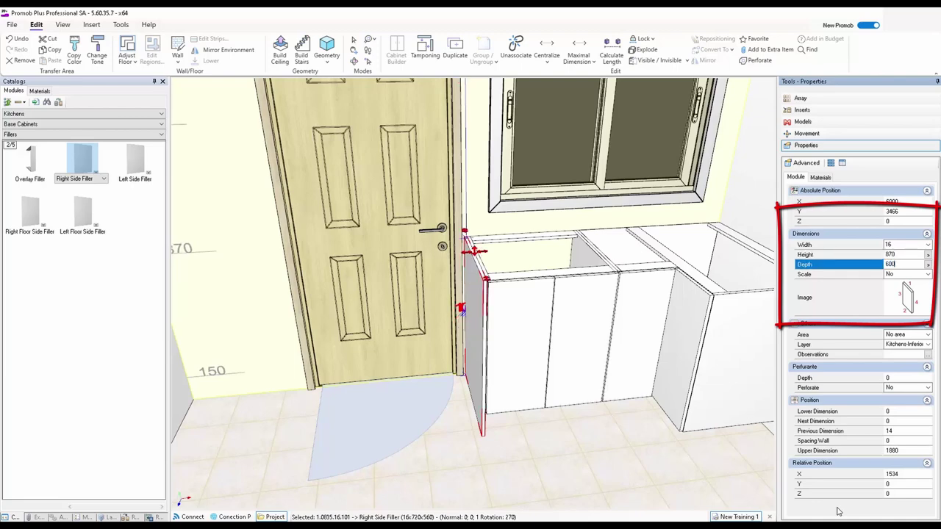
pyautogui.press('Return')
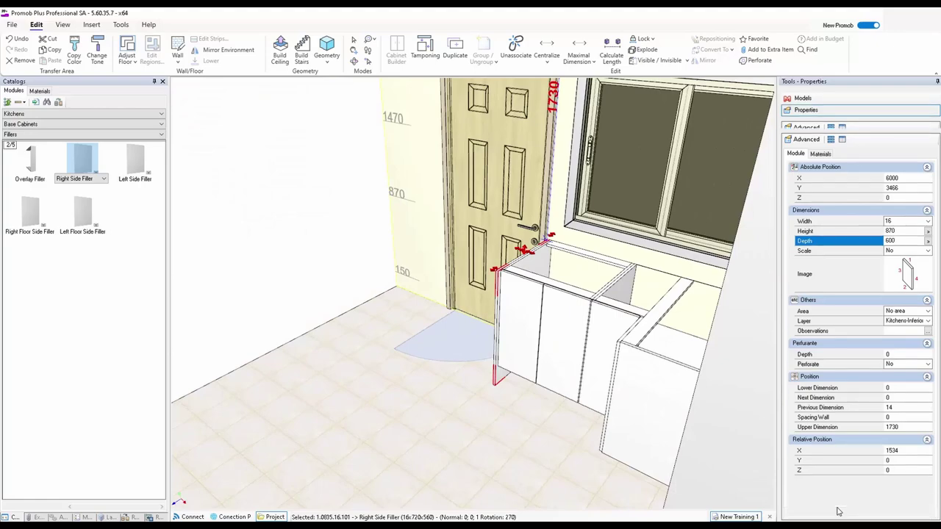
# Lower the 6000 mm long wall adjoining the door wall
pyautogui.click(236, 207)
pyautogui.rightClick(236, 208)
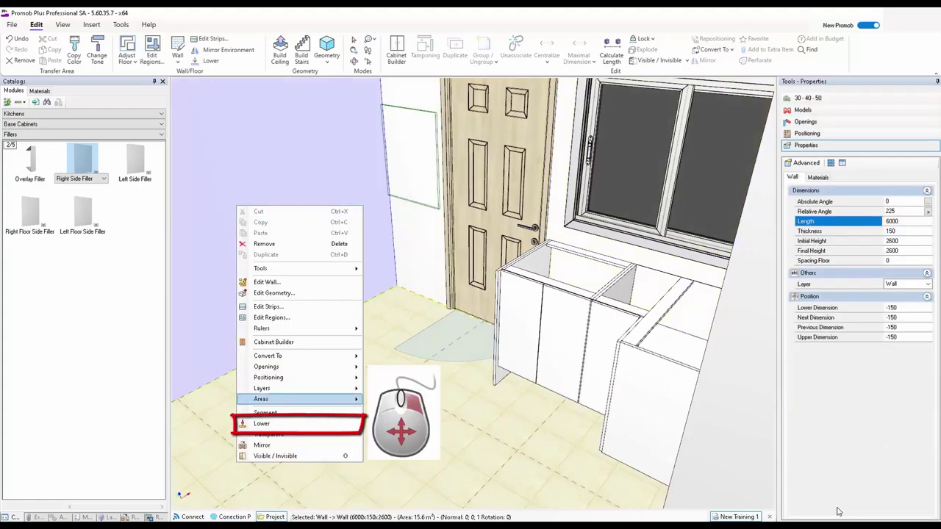
pyautogui.click(262, 423)
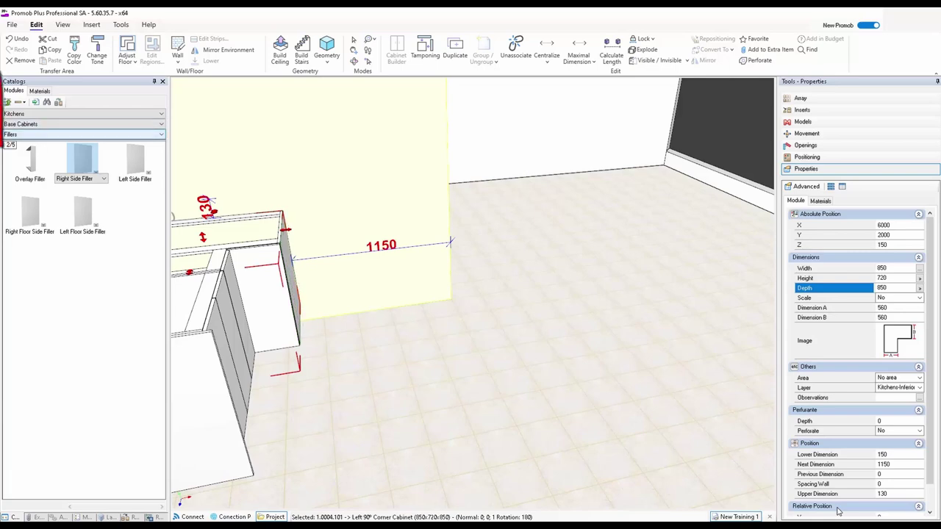
# Switch the Base Cabinets catalog to the Cabinets group and insert a 2D 800 mm cabinet on the wall beside the corner cabinet
pyautogui.hotkey('alt', 'Down')
pyautogui.press('Down')
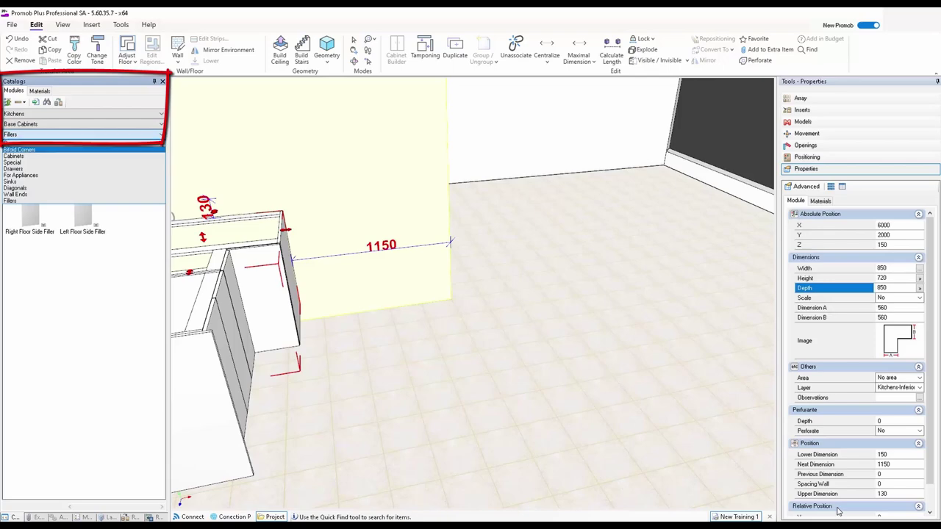
pyautogui.press('Down')
pyautogui.press('Return')
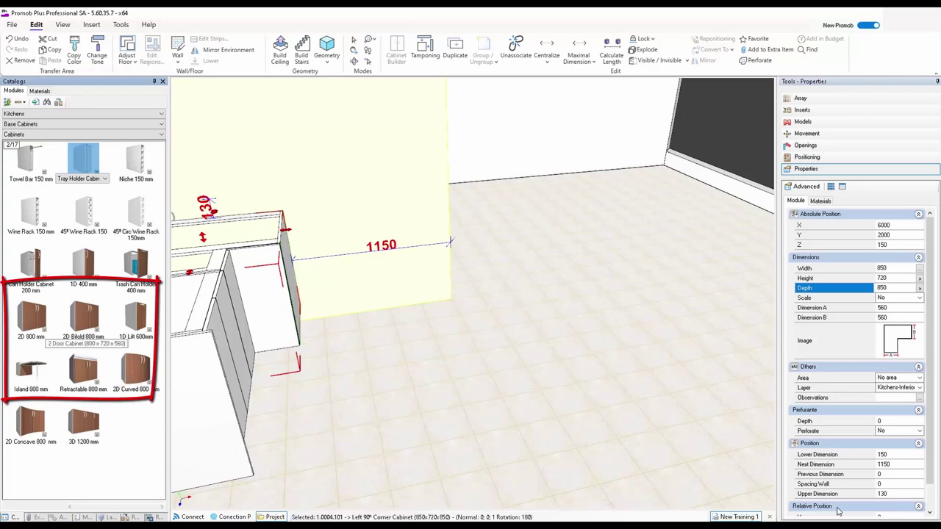
pyautogui.click(32, 317)
pyautogui.click(51, 336)
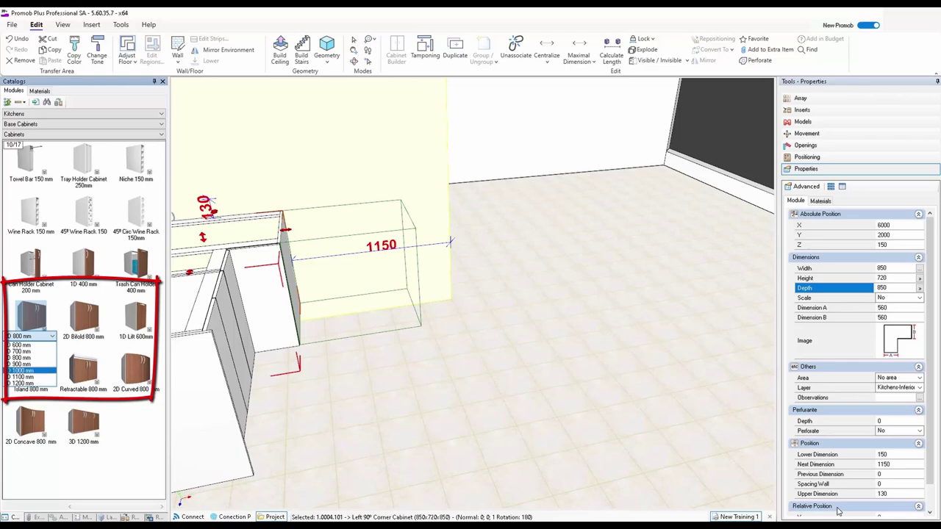
pyautogui.press('Escape')
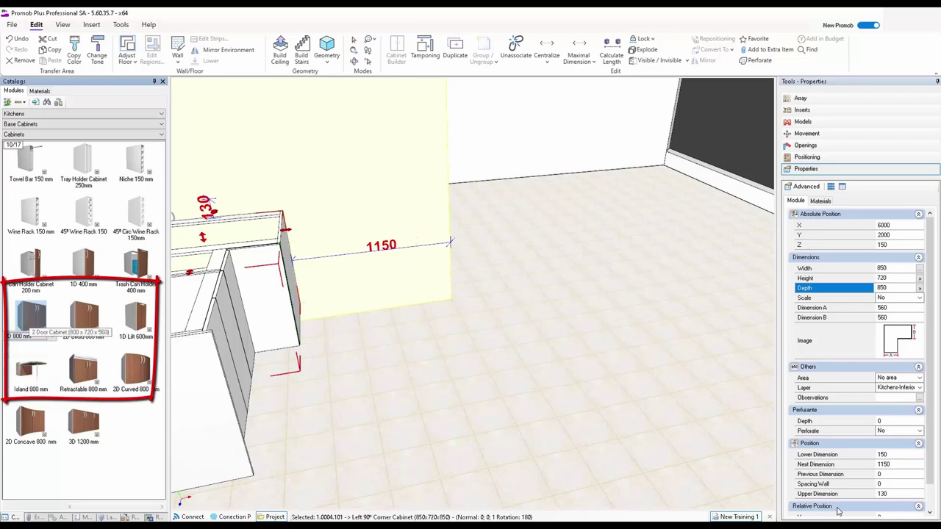
pyautogui.click(31, 317)
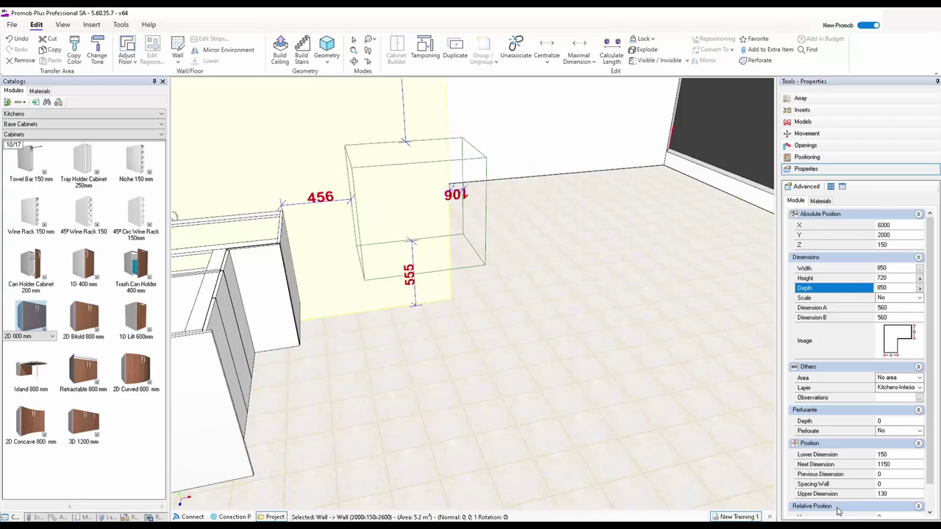
pyautogui.click(351, 272)
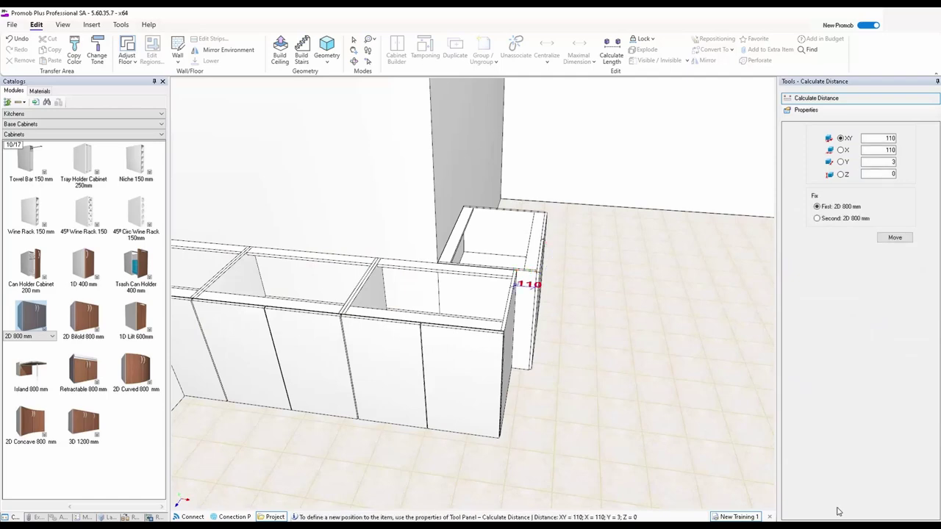
# Leave the distance measurement and widen the end two-door cabinet of the run by 110 mm to 910 mm, declining the proposed smaller width
pyautogui.scroll(4, 585, 305)
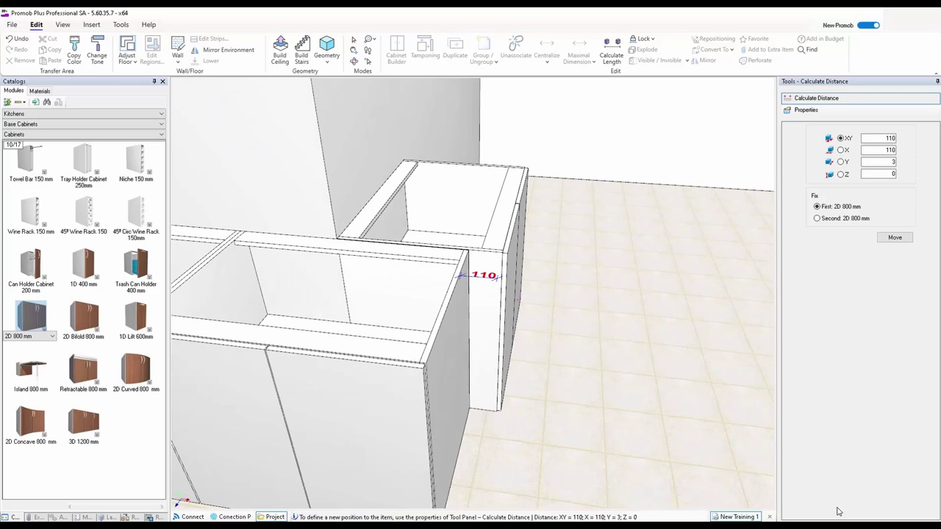
pyautogui.click(806, 109)
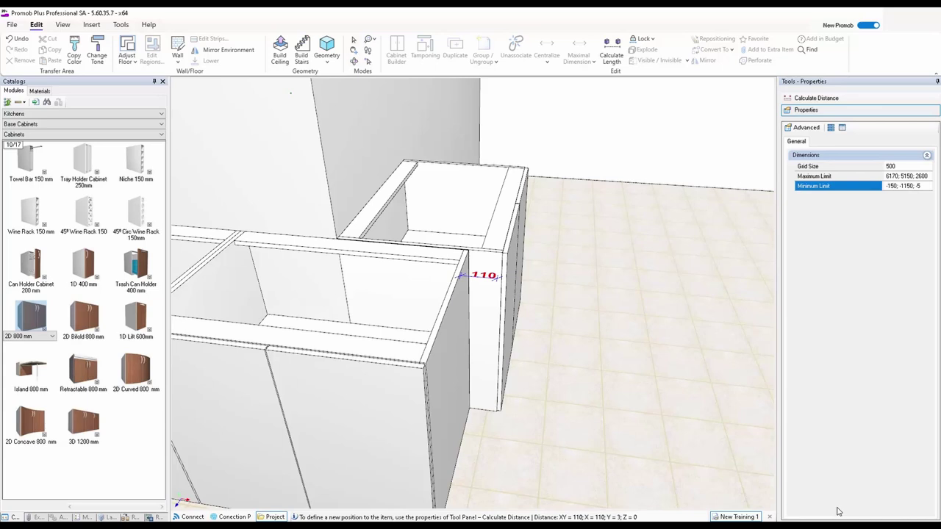
pyautogui.press('Escape')
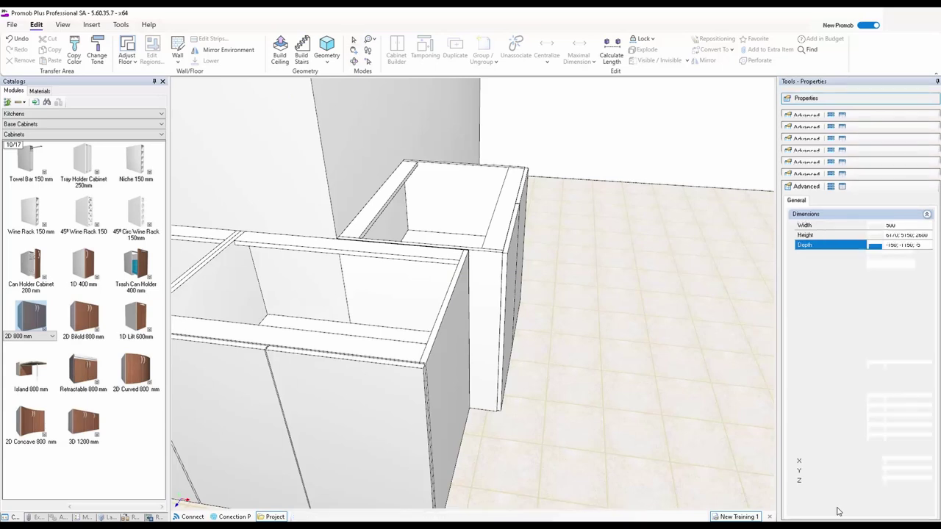
pyautogui.press('Up')
pyautogui.press('Up')
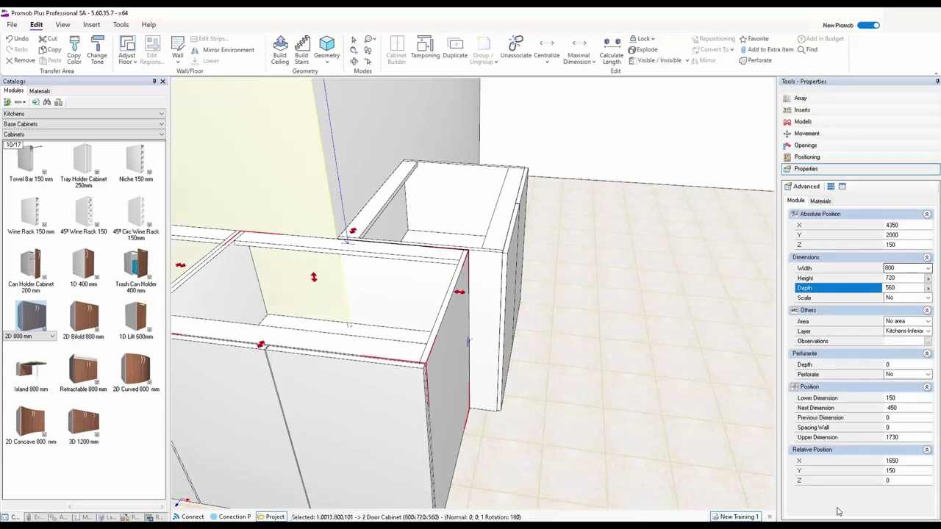
pyautogui.write('+110')
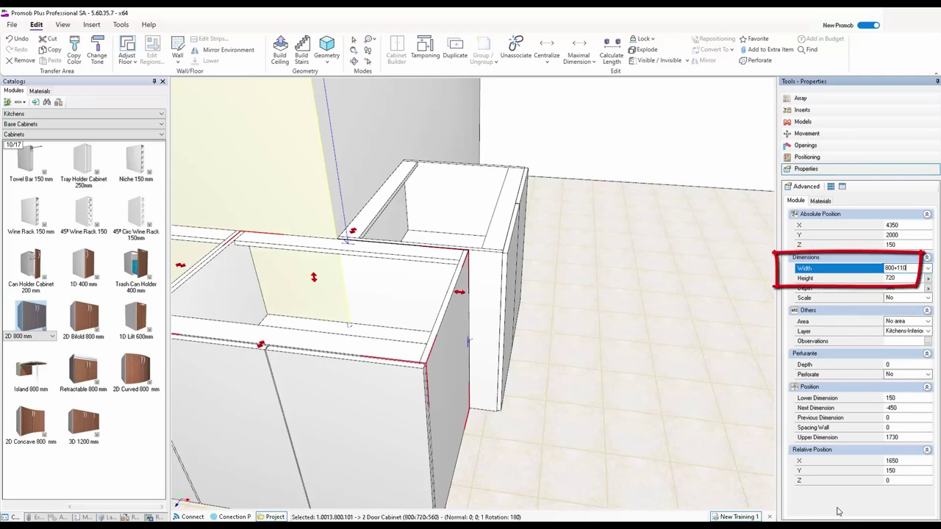
pyautogui.press('Return')
pyautogui.write('+110')
pyautogui.press('Return')
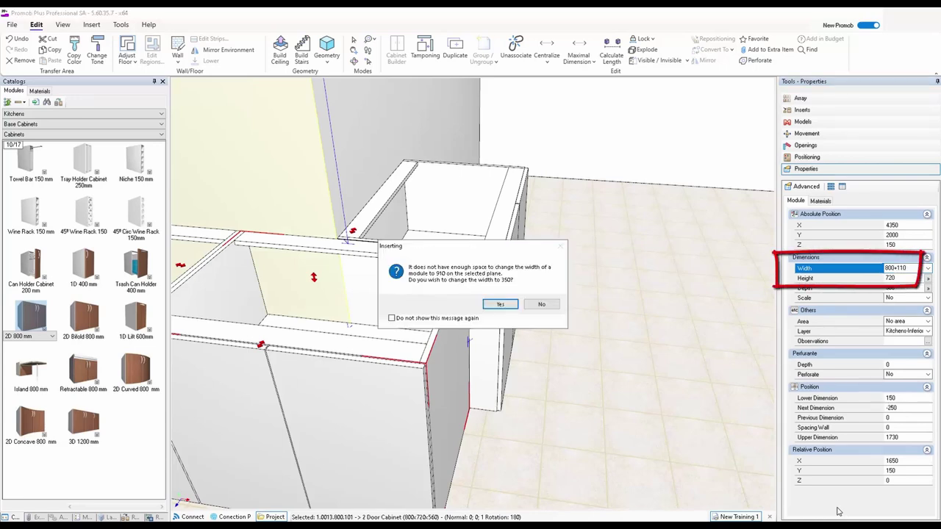
pyautogui.press('Tab')
pyautogui.press('Return')
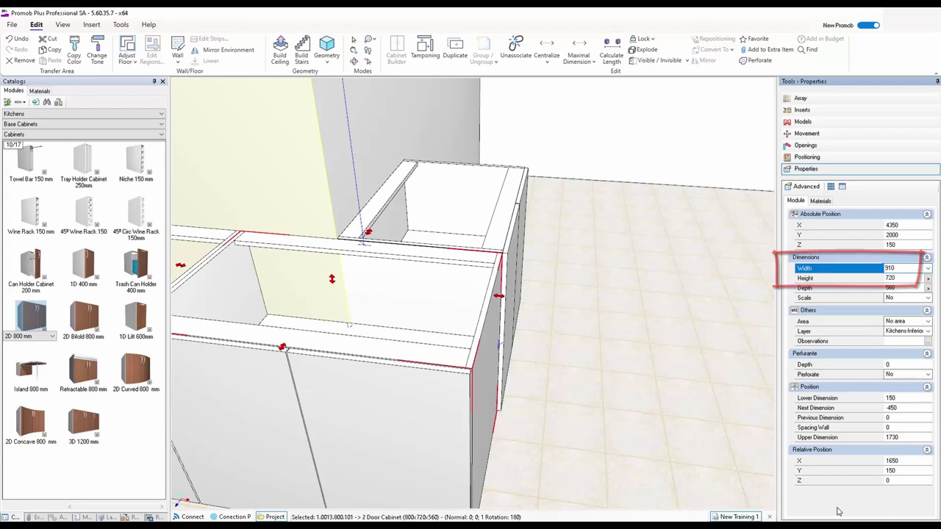
pyautogui.press('Escape')
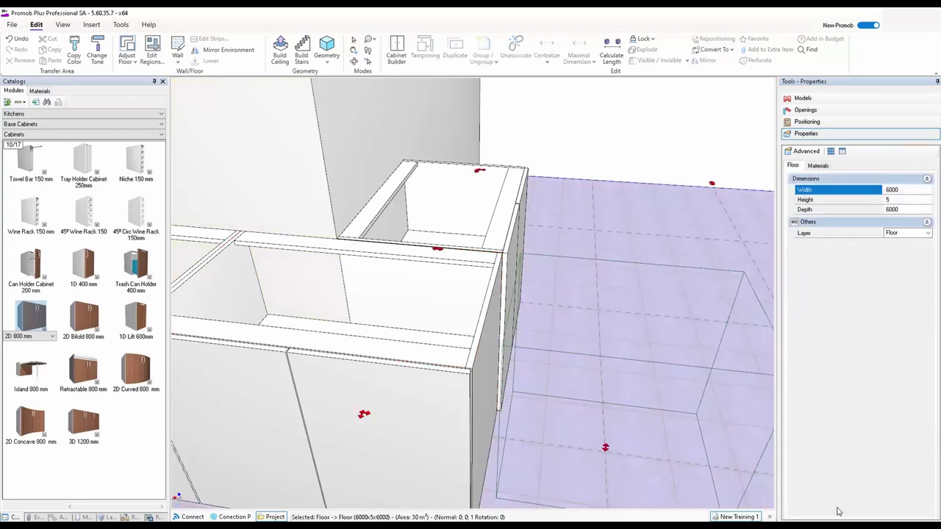
# Copy the 870 mm high side filler by the door and paste it onto the floor near the widened end cabinet
pyautogui.scroll(5, 512, 268)
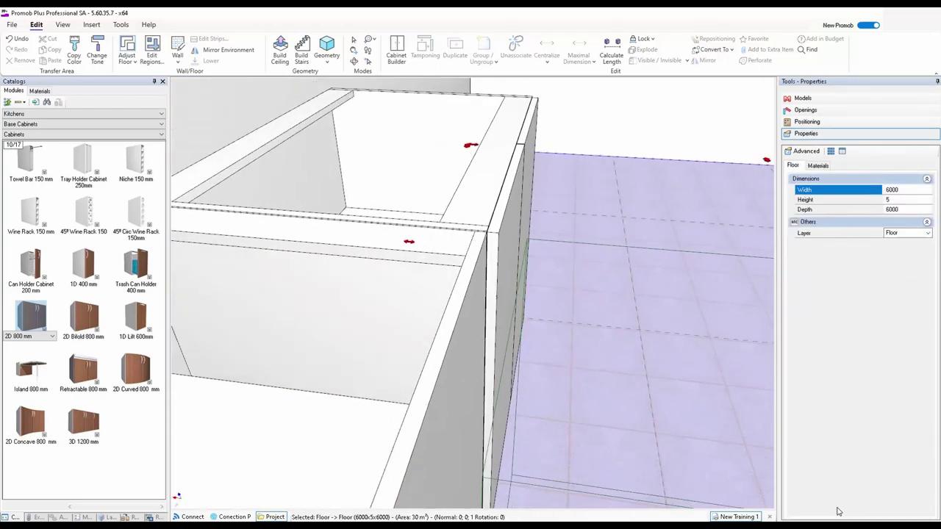
pyautogui.scroll(-5, 482, 322)
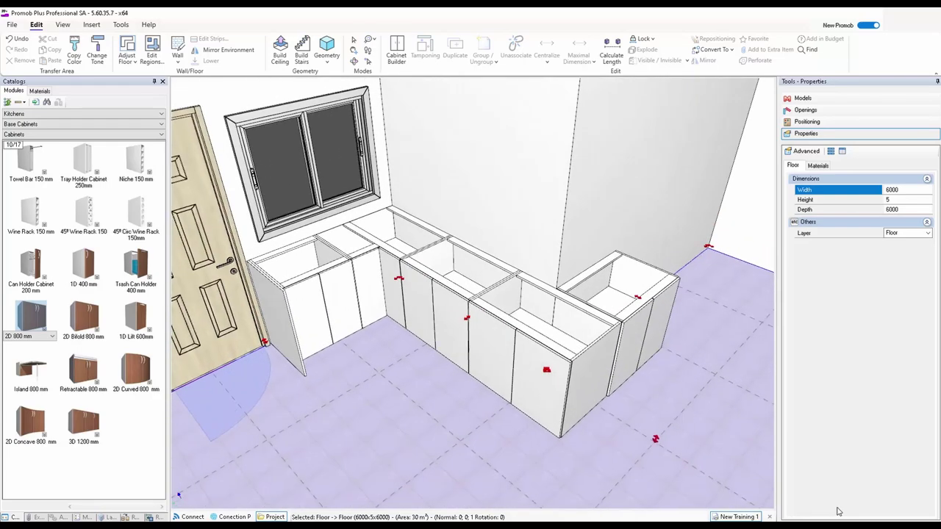
pyautogui.rightClick(272, 265)
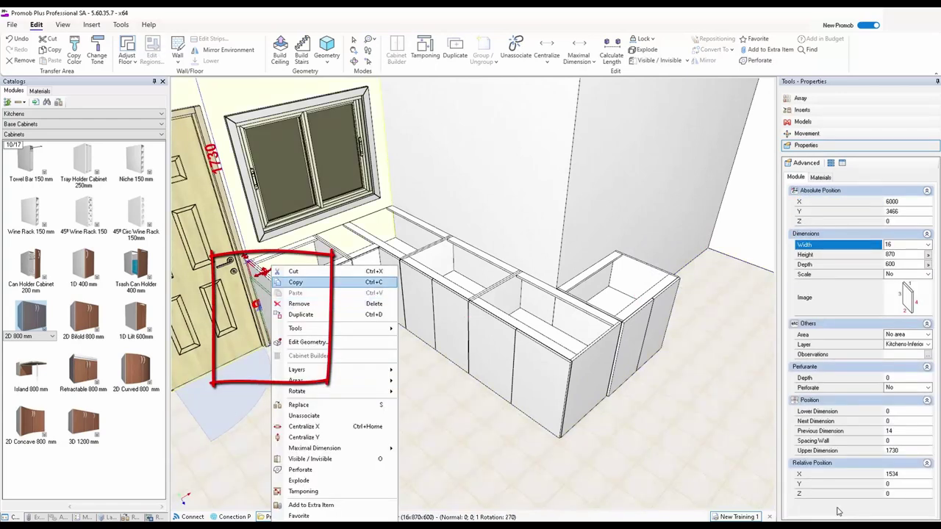
pyautogui.click(293, 283)
pyautogui.hotkey('ctrl', 'v')
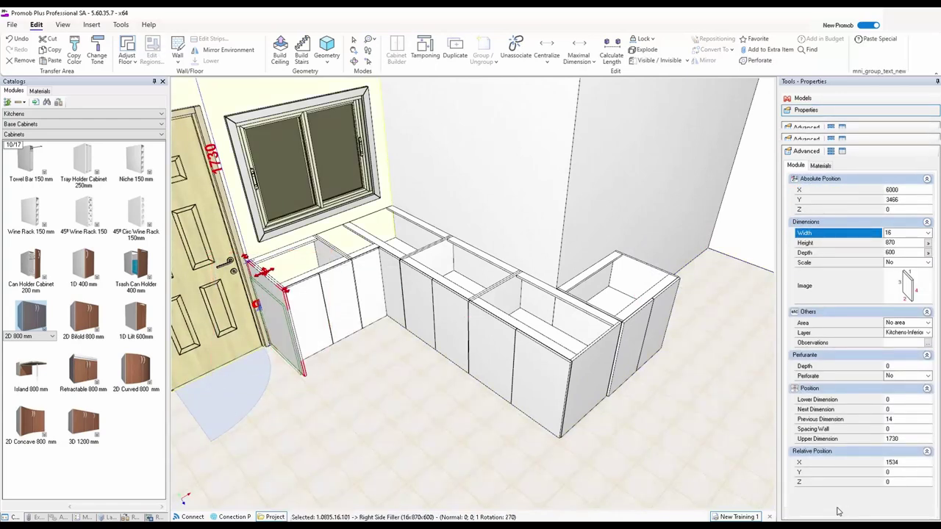
pyautogui.rightClick(636, 378)
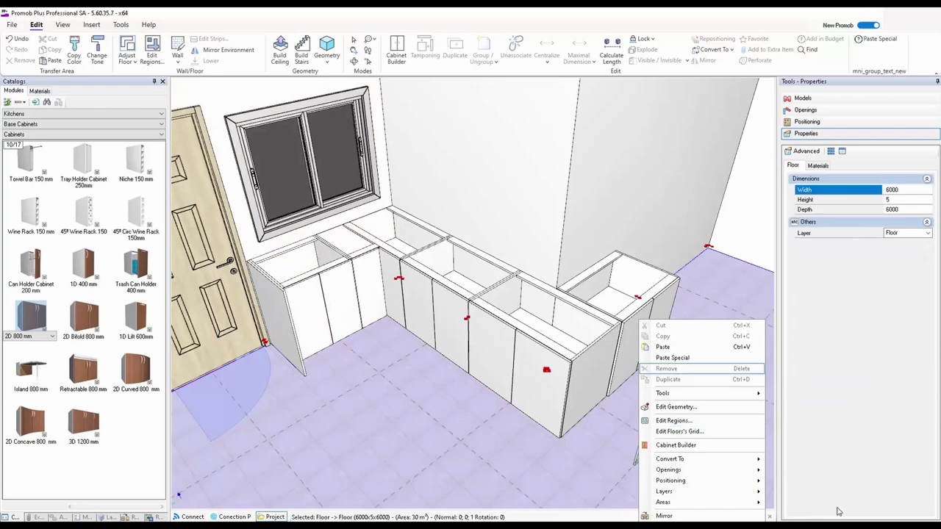
pyautogui.click(662, 347)
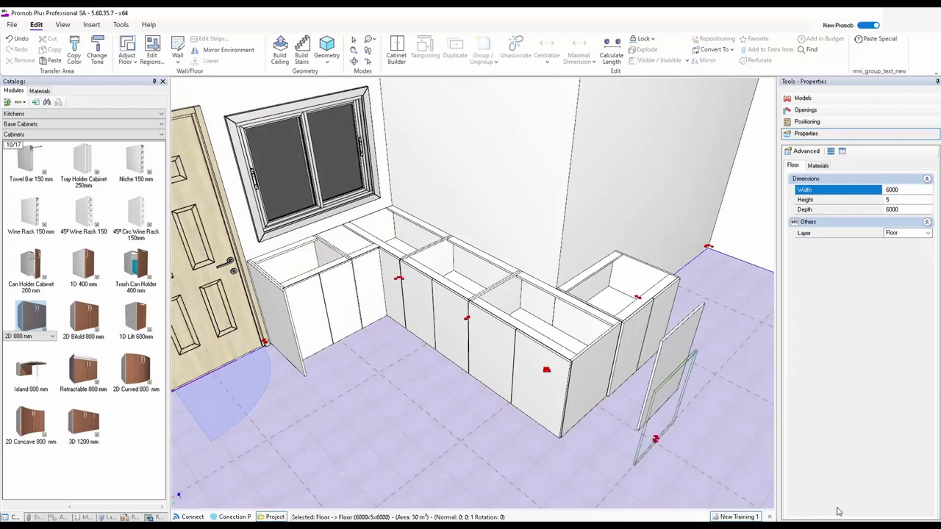
# Move the pasted side filler flush against the exposed side of the 910 mm cabinet
pyautogui.press('Right')
pyautogui.press('Right')
pyautogui.press('Right')
pyautogui.press('Right')
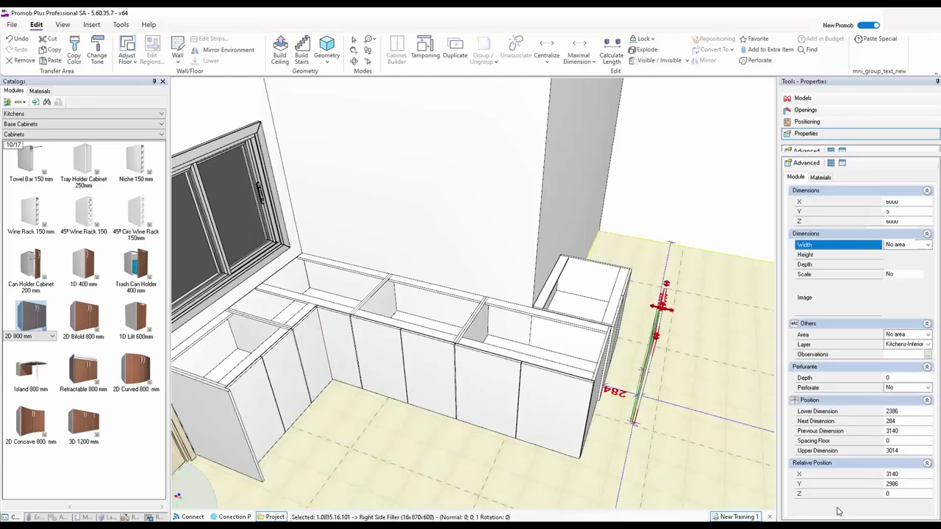
pyautogui.press('Down')
pyautogui.press('Left')
pyautogui.press('Down')
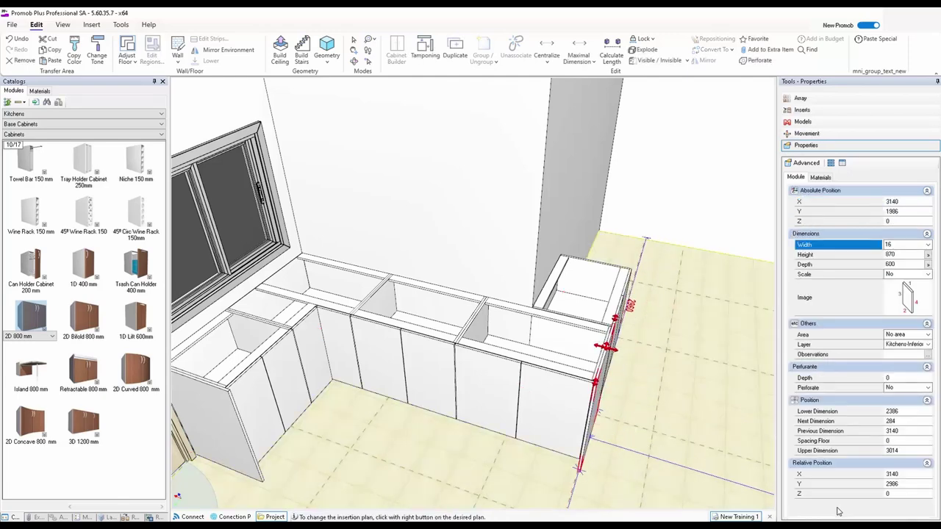
pyautogui.press('Left')
pyautogui.press('Return')
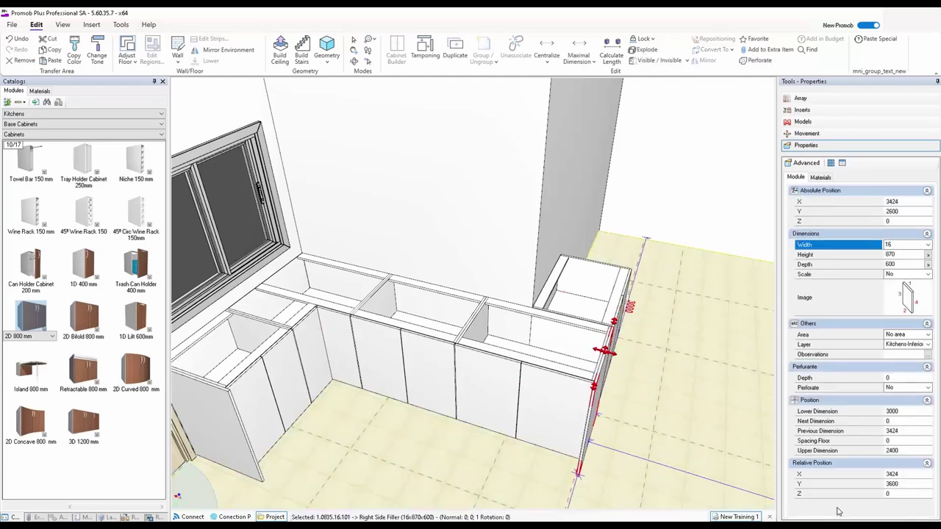
# Shift the 800 mm cabinet on the adjoining wall 300 mm away from the run and insert an Overlay Filler in the gap
pyautogui.press('Right')
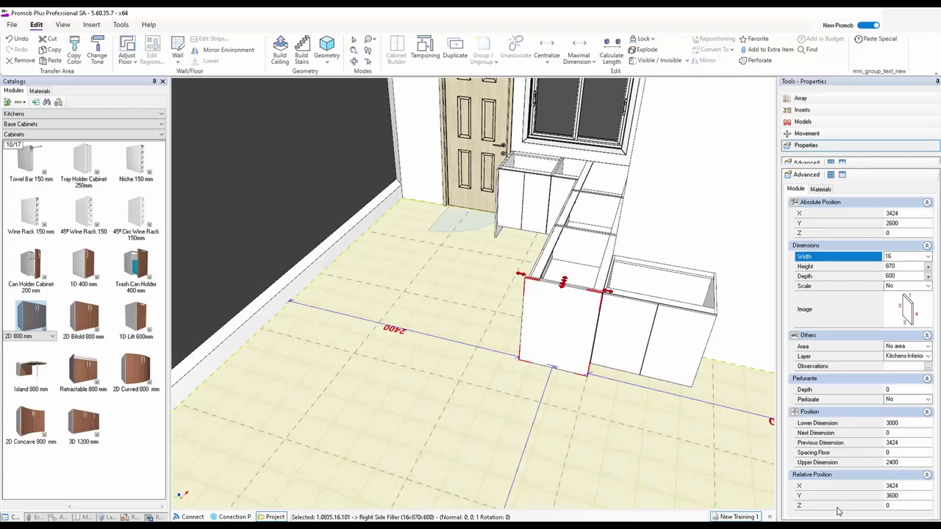
pyautogui.press('Right')
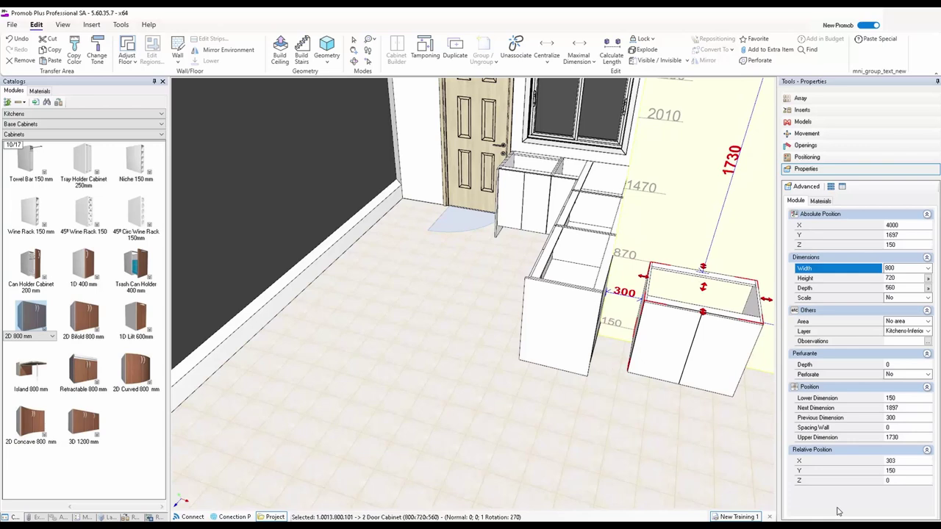
pyautogui.click(83, 134)
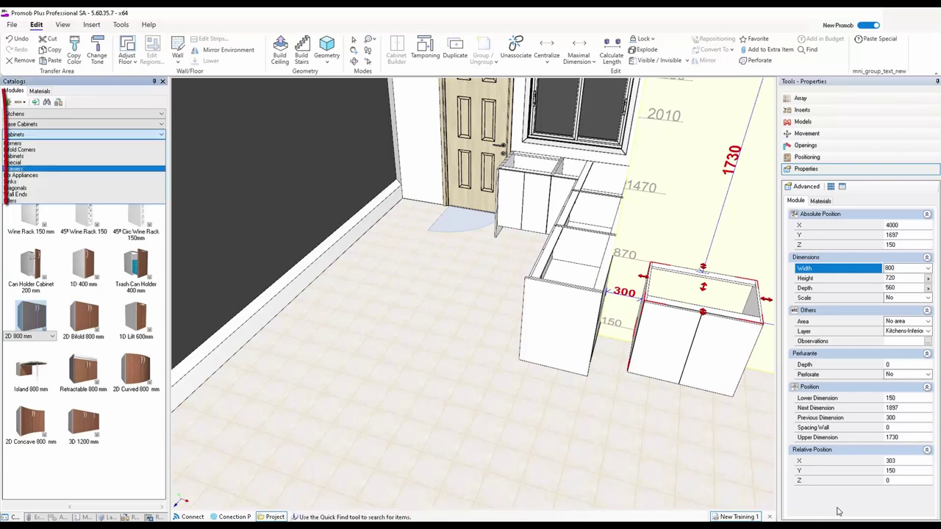
pyautogui.press('Return')
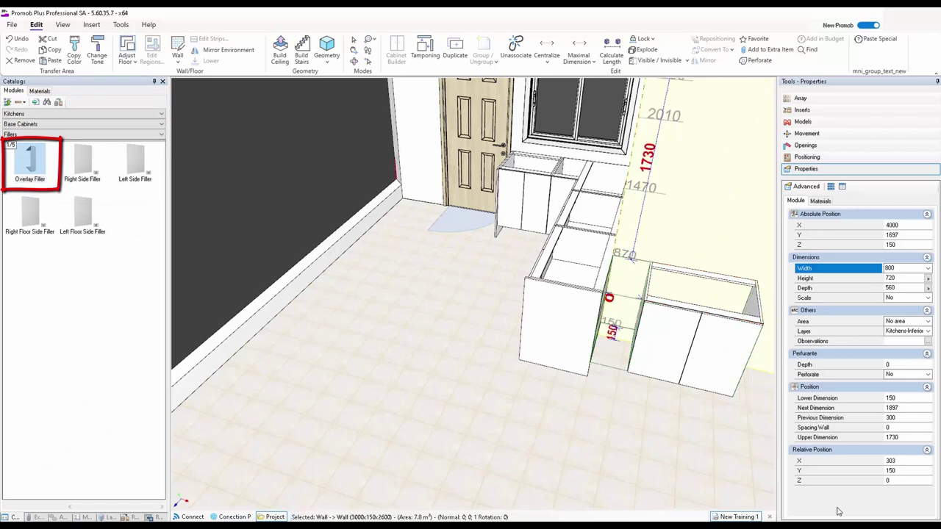
pyautogui.press('Return')
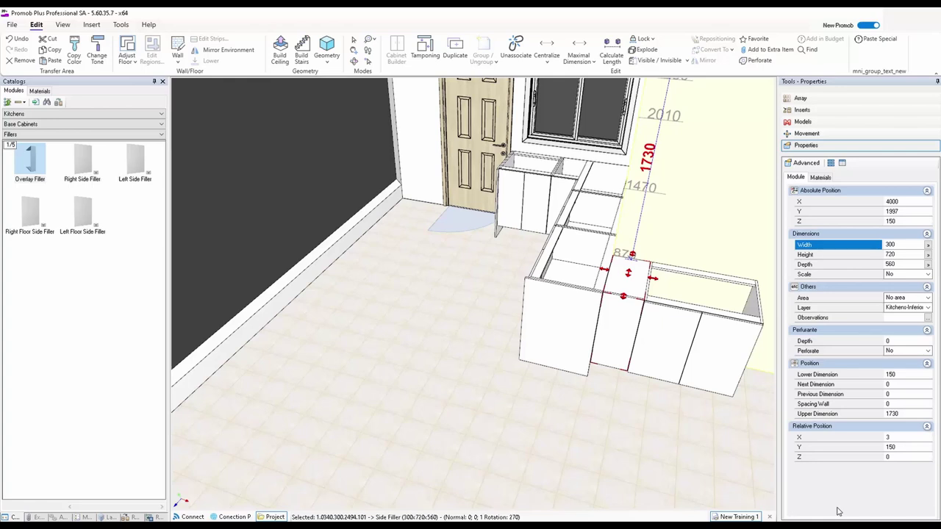
# Set the Overlay Filler's width to 50 mm
pyautogui.press('Tab')
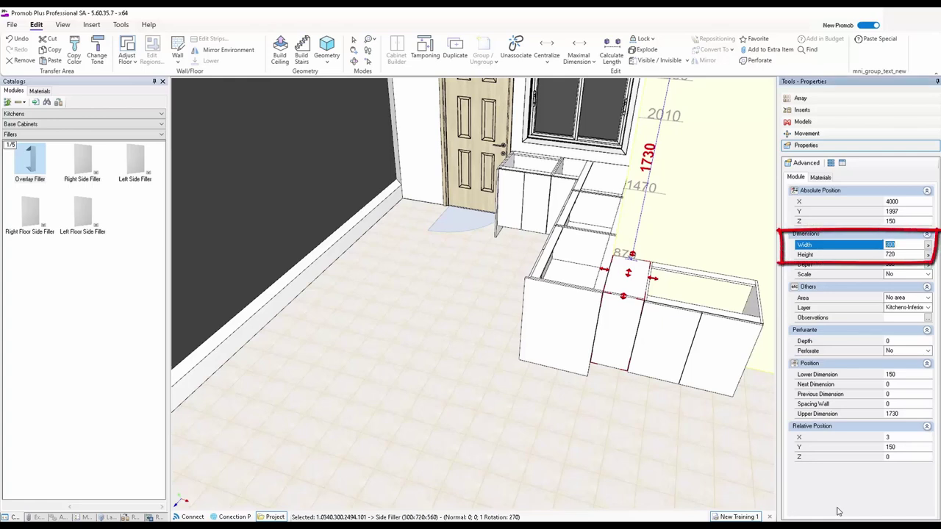
pyautogui.write('50')
pyautogui.press('Return')
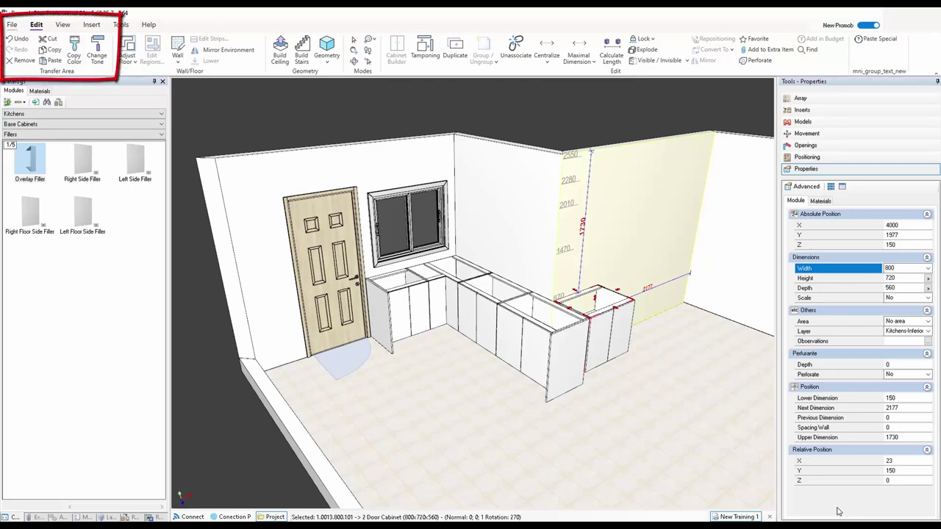
# Save the kitchen project
pyautogui.hotkey('alt', 'f')
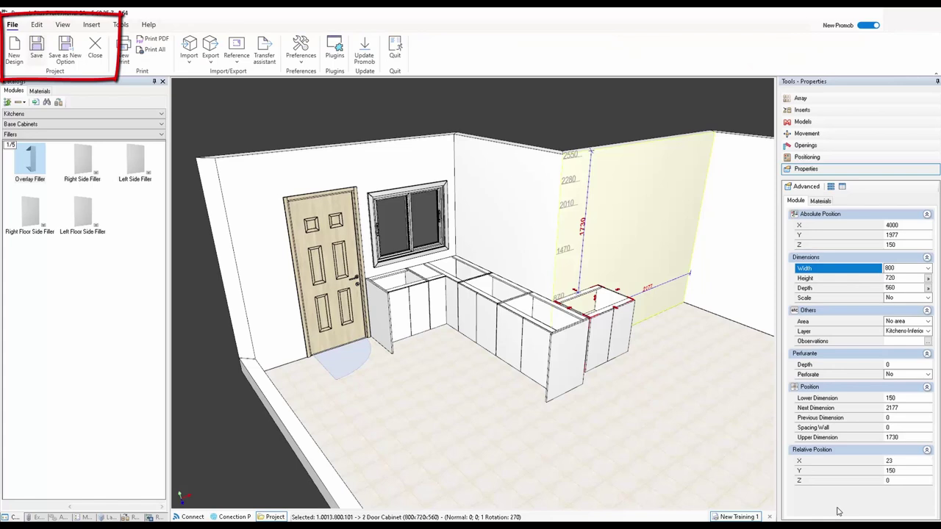
pyautogui.hotkey('ctrl', 's')
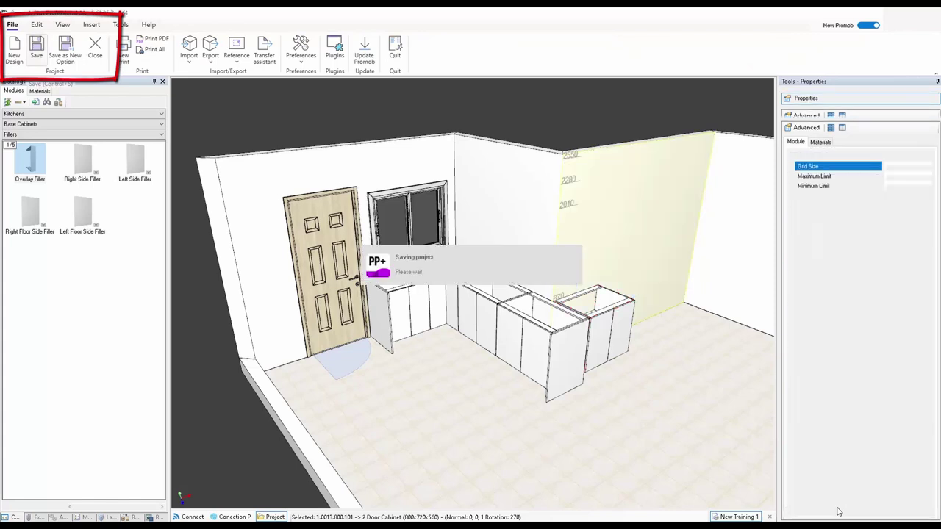